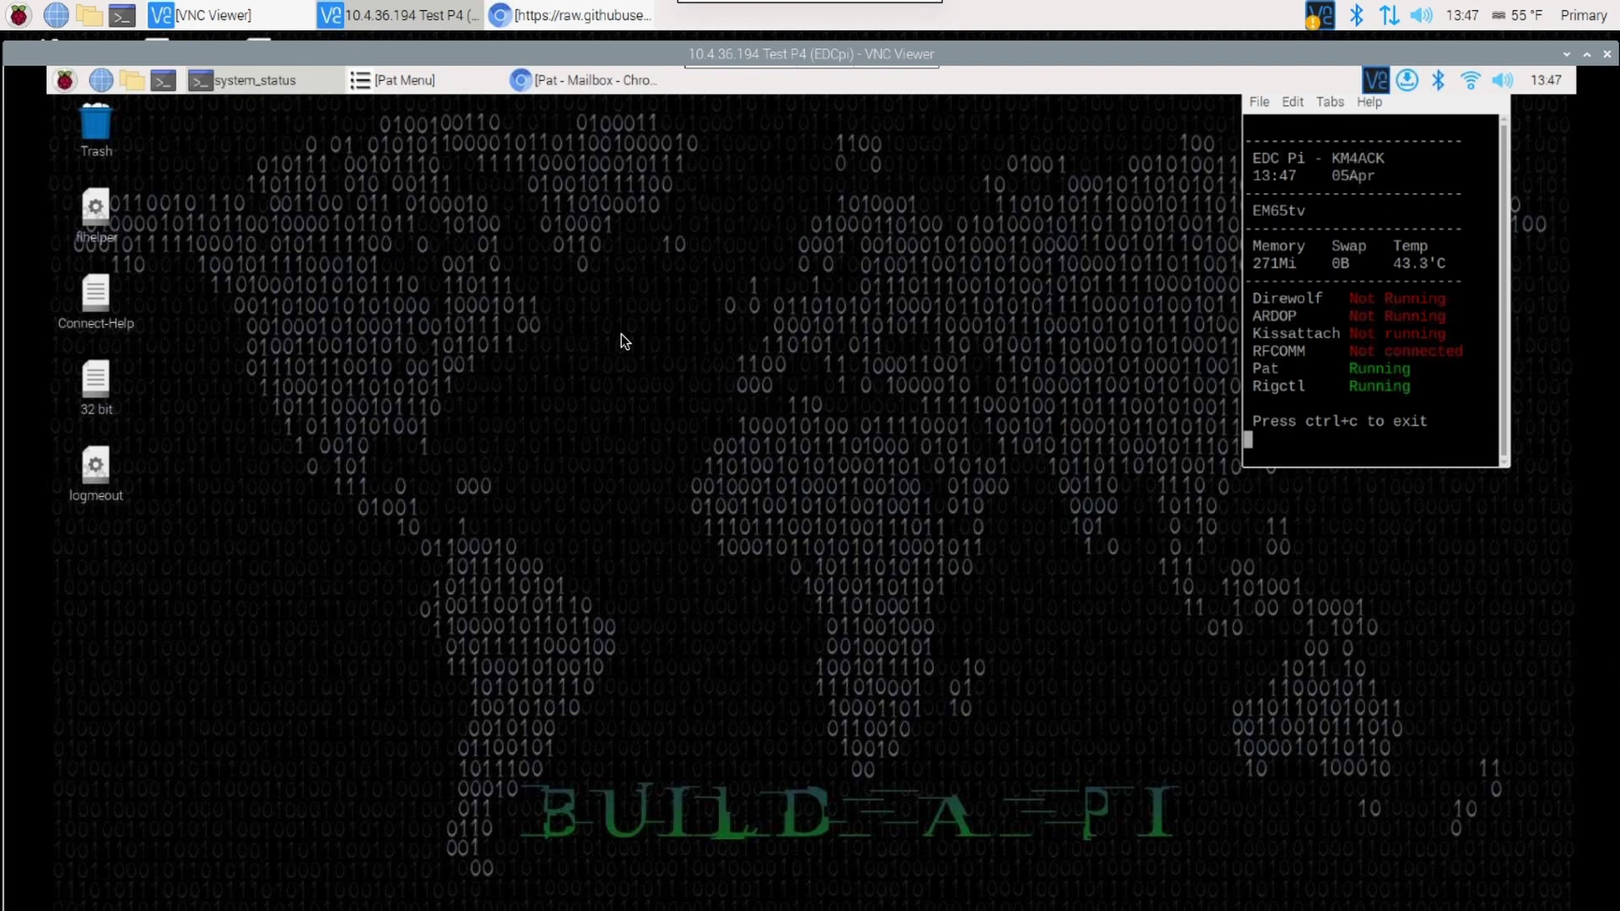
Launch Flrig-705 from the ham radio programs and close its window once it has loaded
left_click(65, 81)
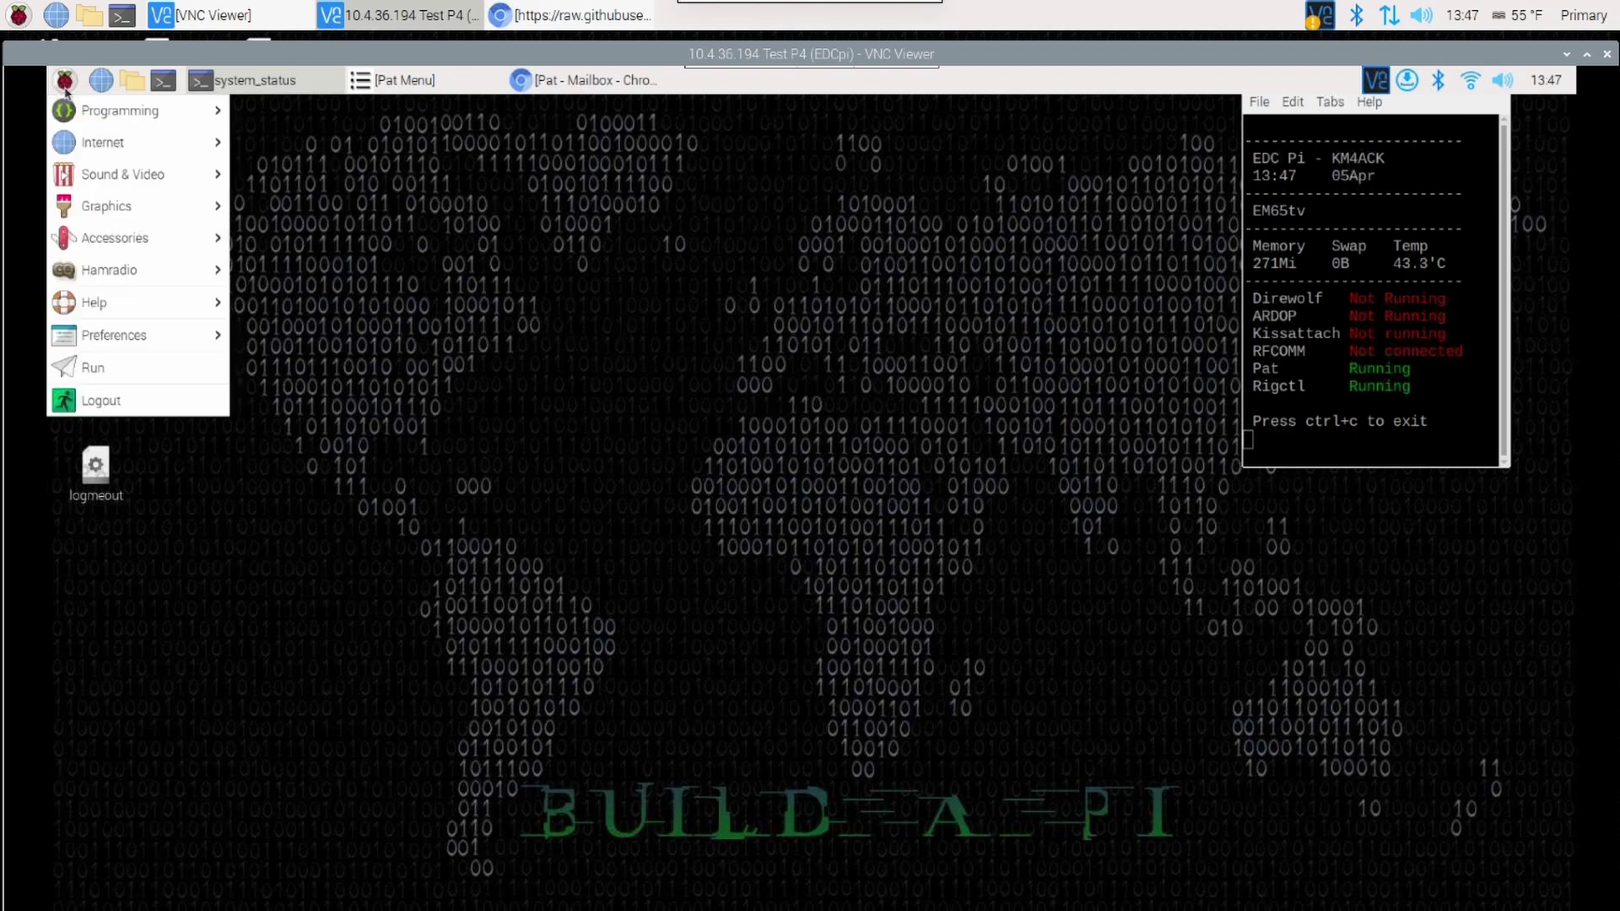
mouse_move(153, 271)
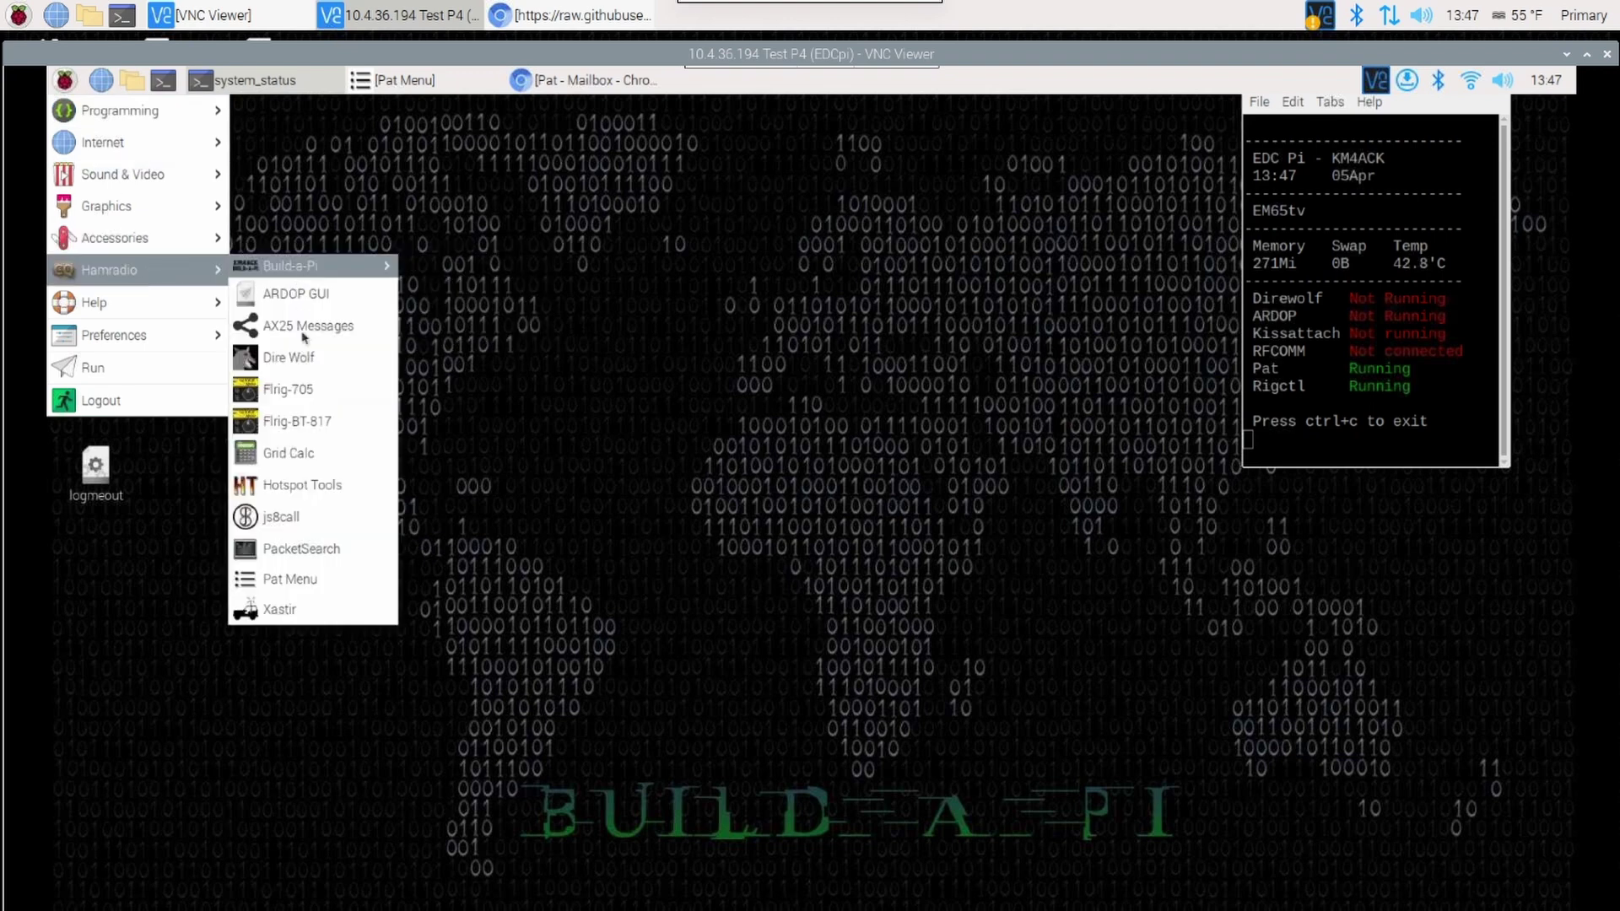
left_click(302, 396)
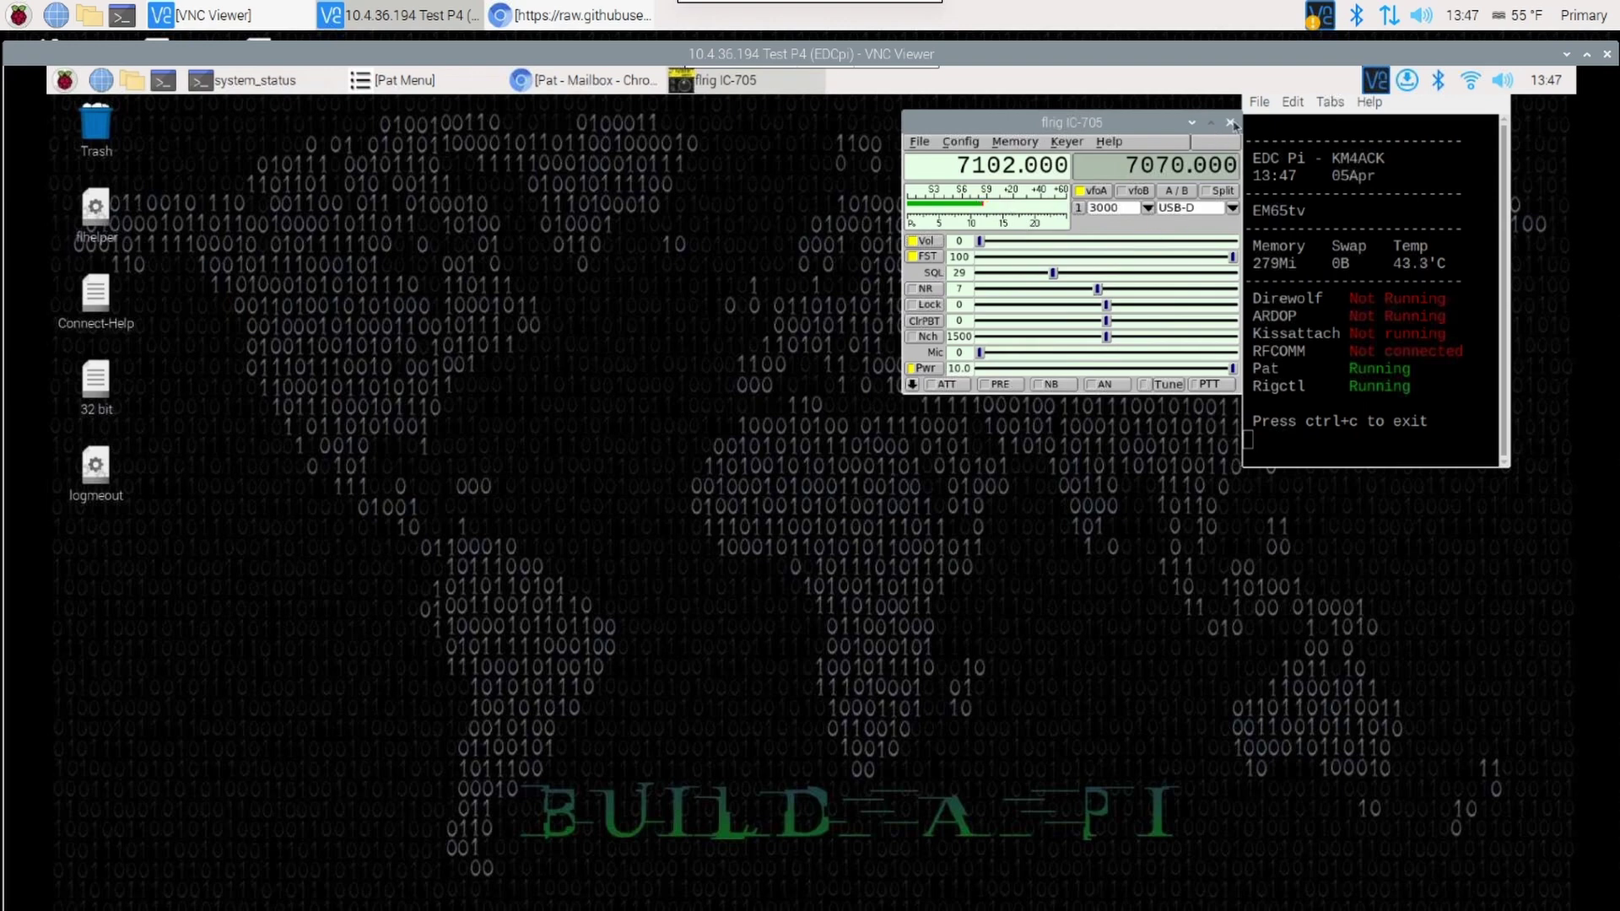
left_click(1230, 122)
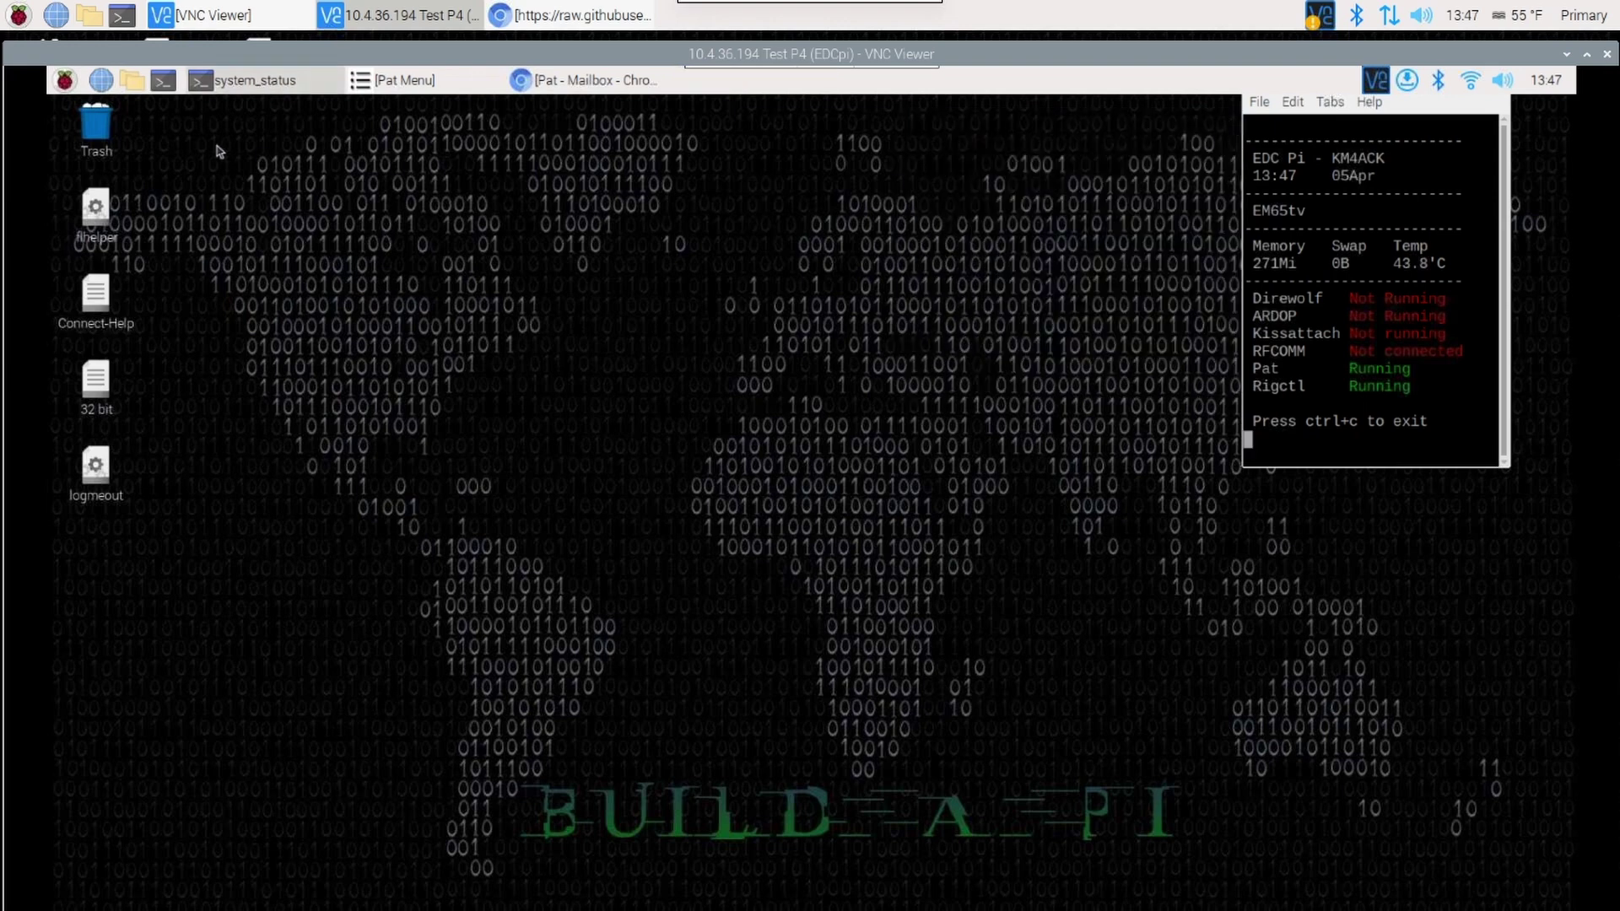
Launch Flrig-BT-817 from the ham radio programs to control the FT-817
left_click(67, 84)
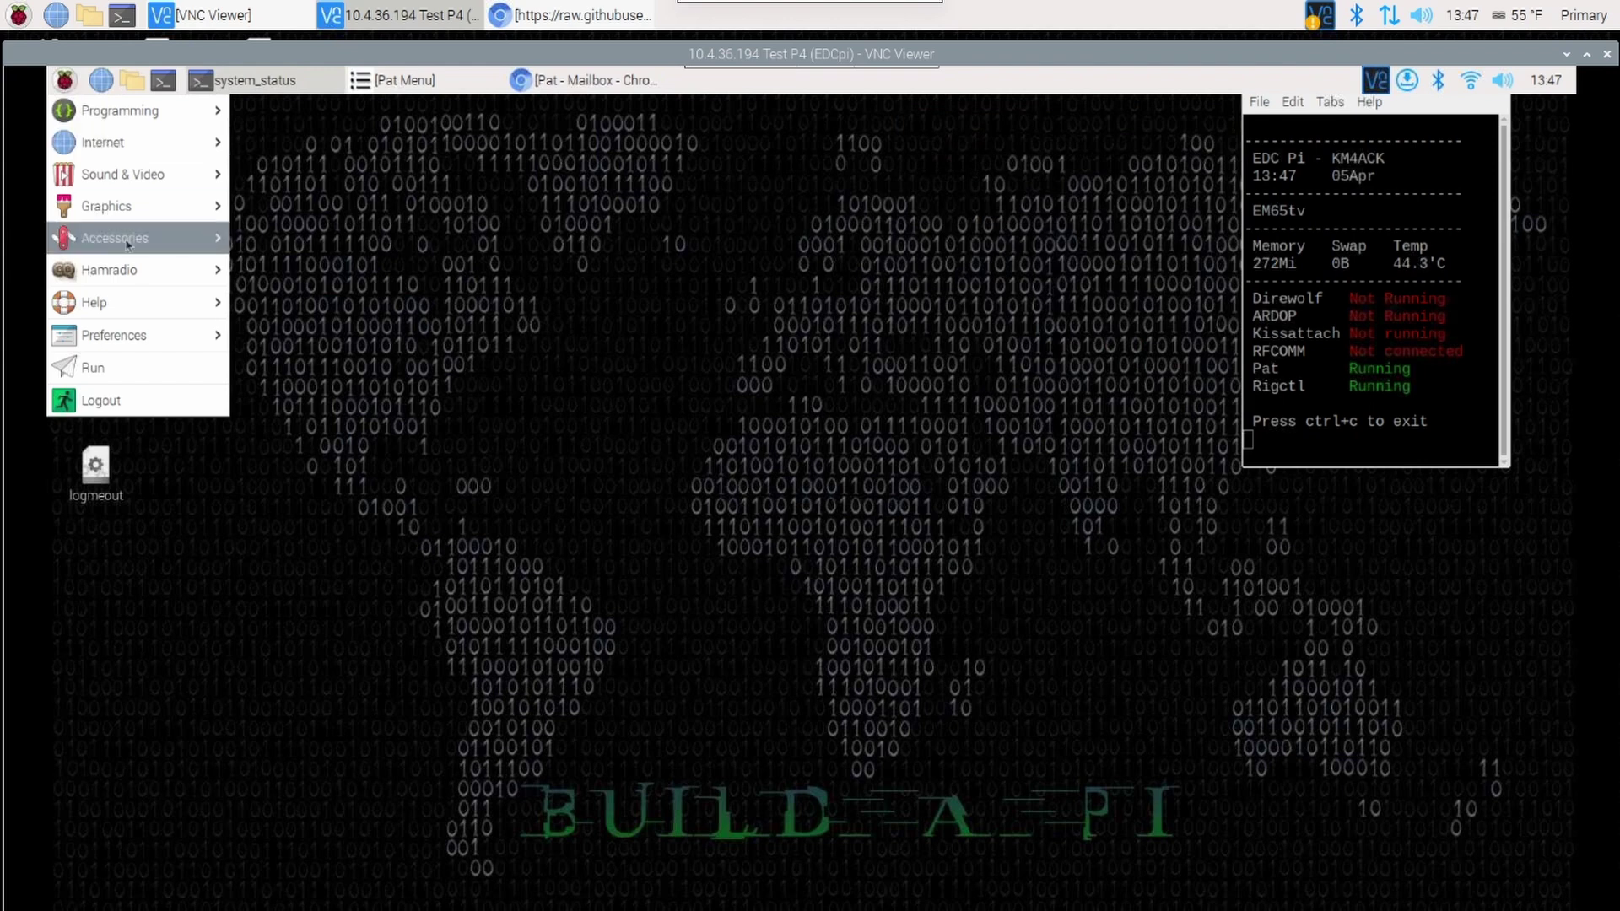
mouse_move(126, 243)
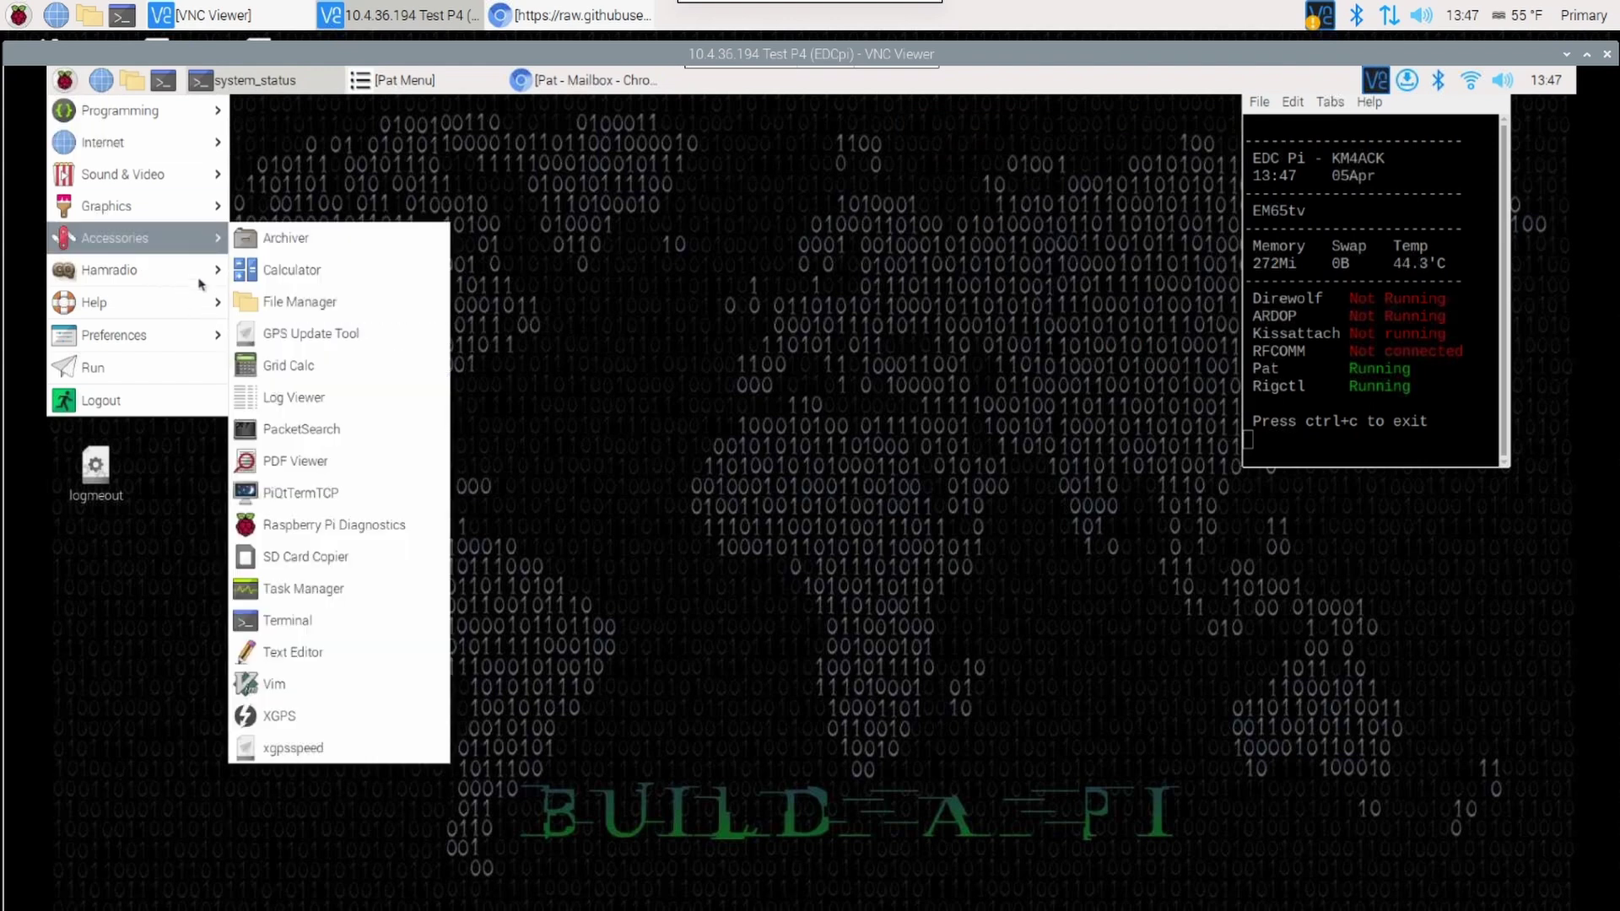
mouse_move(203, 280)
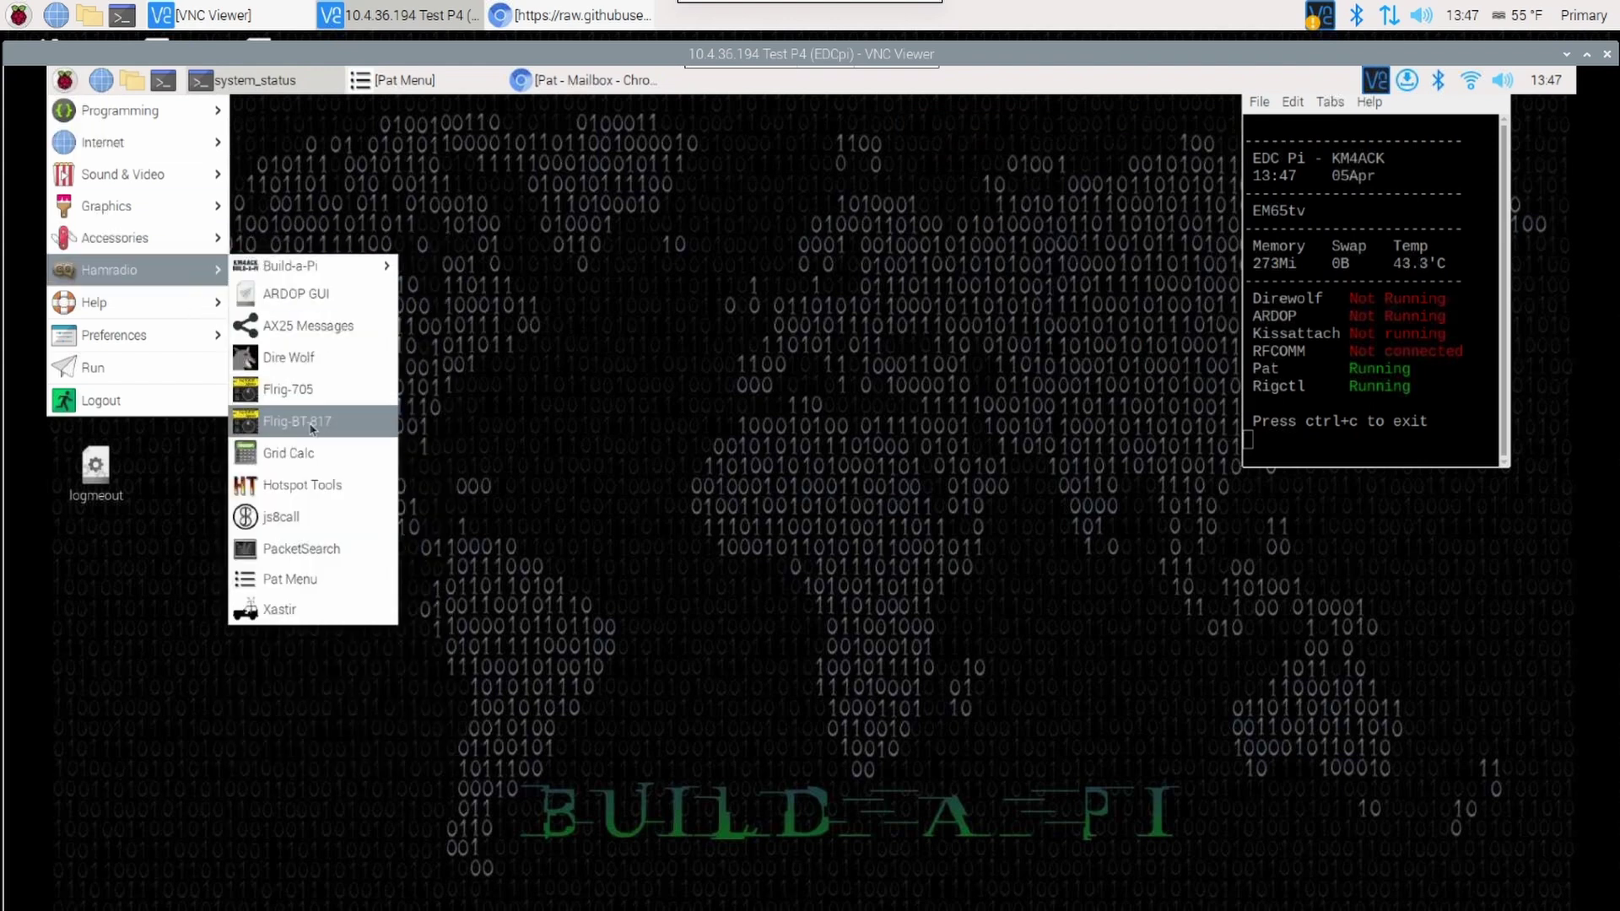
left_click(313, 422)
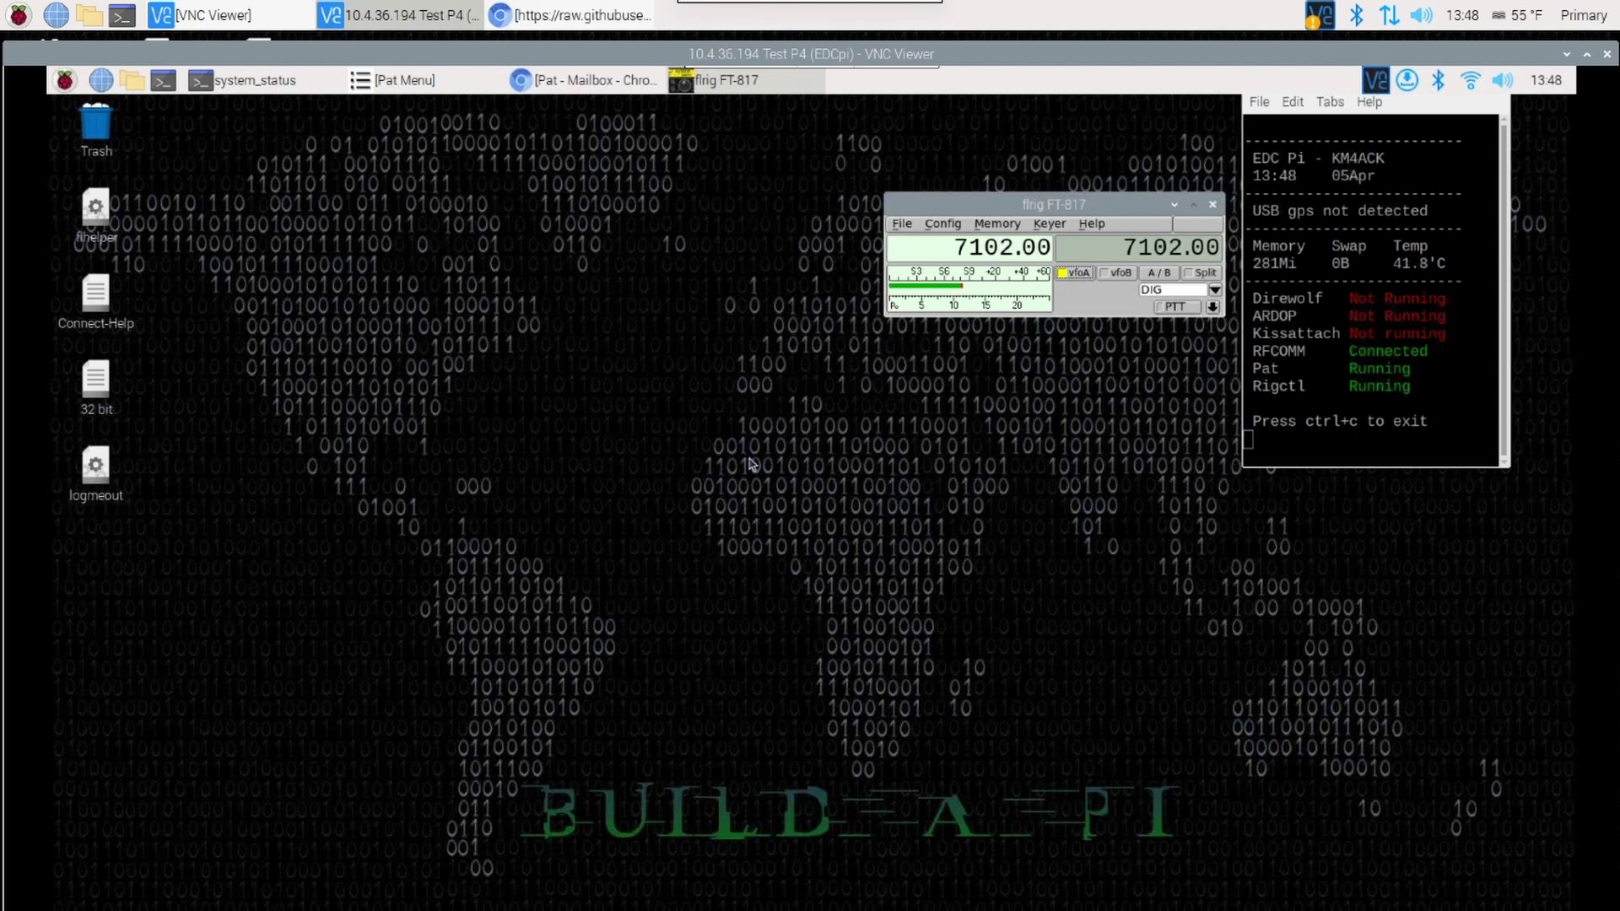
Return to Pat Menu's main menu, open Settings/Config and choose to load a config file
left_click(438, 86)
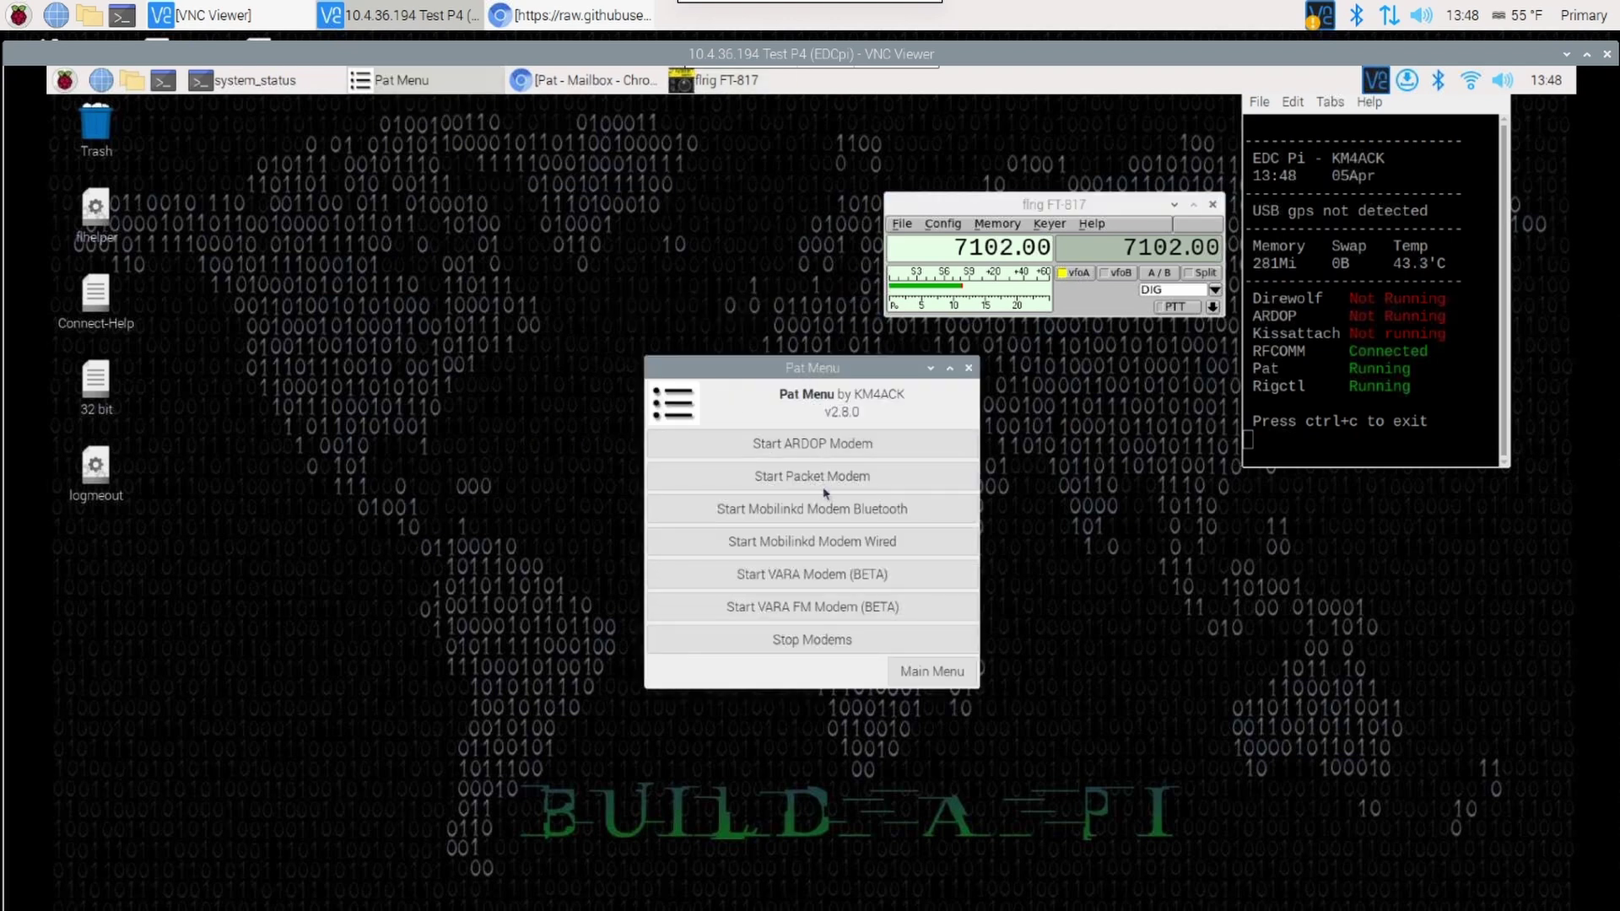
left_click(932, 671)
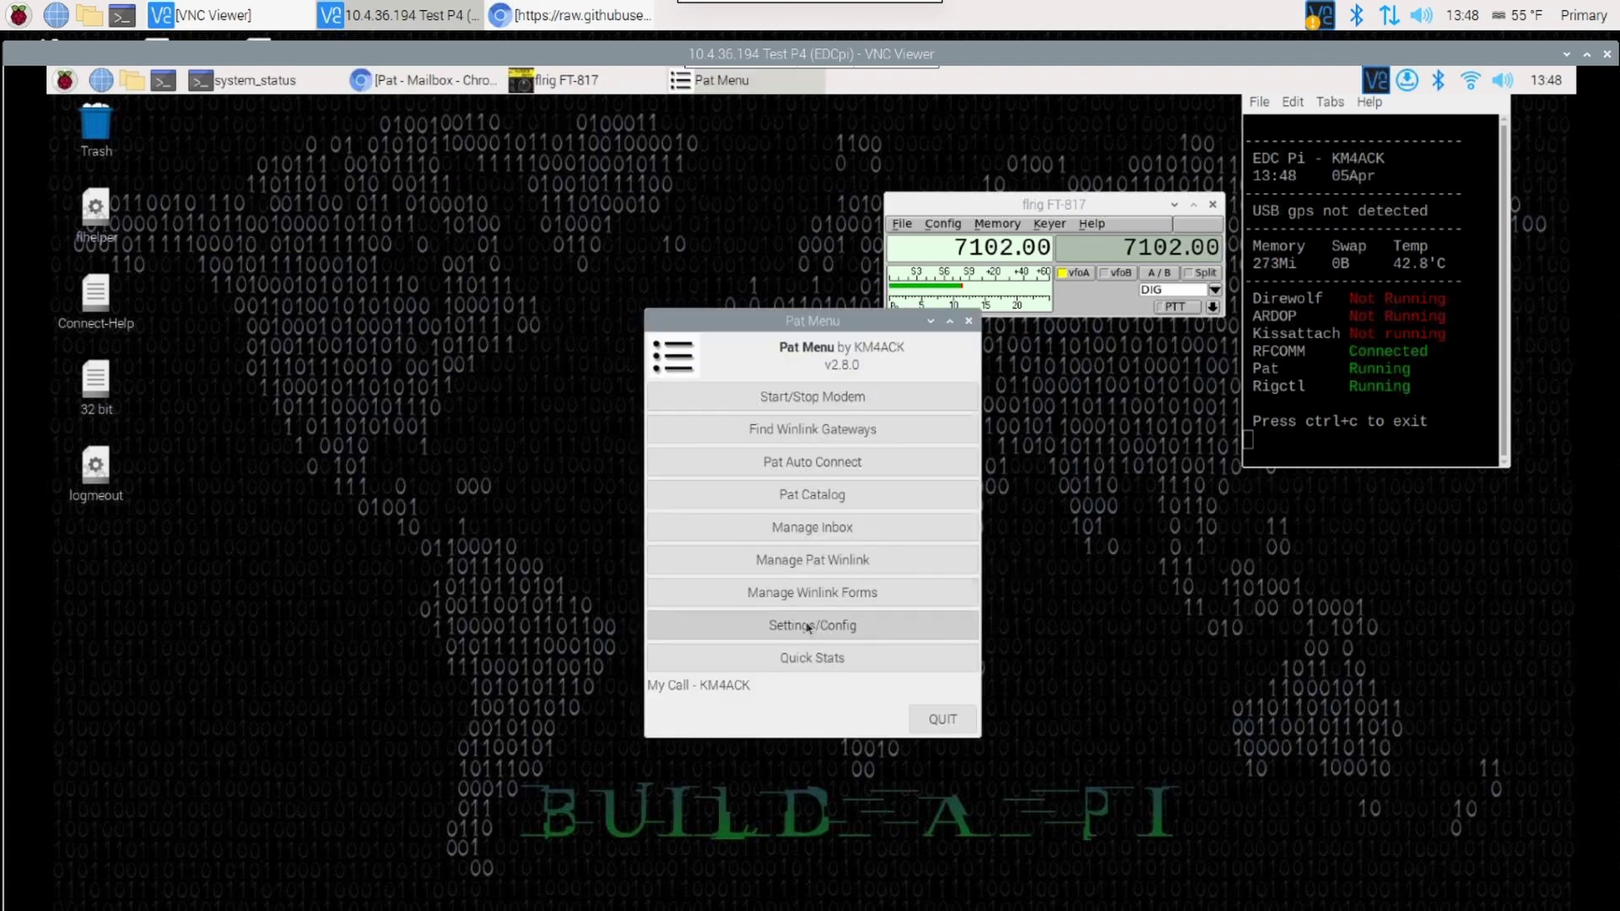
left_click(808, 628)
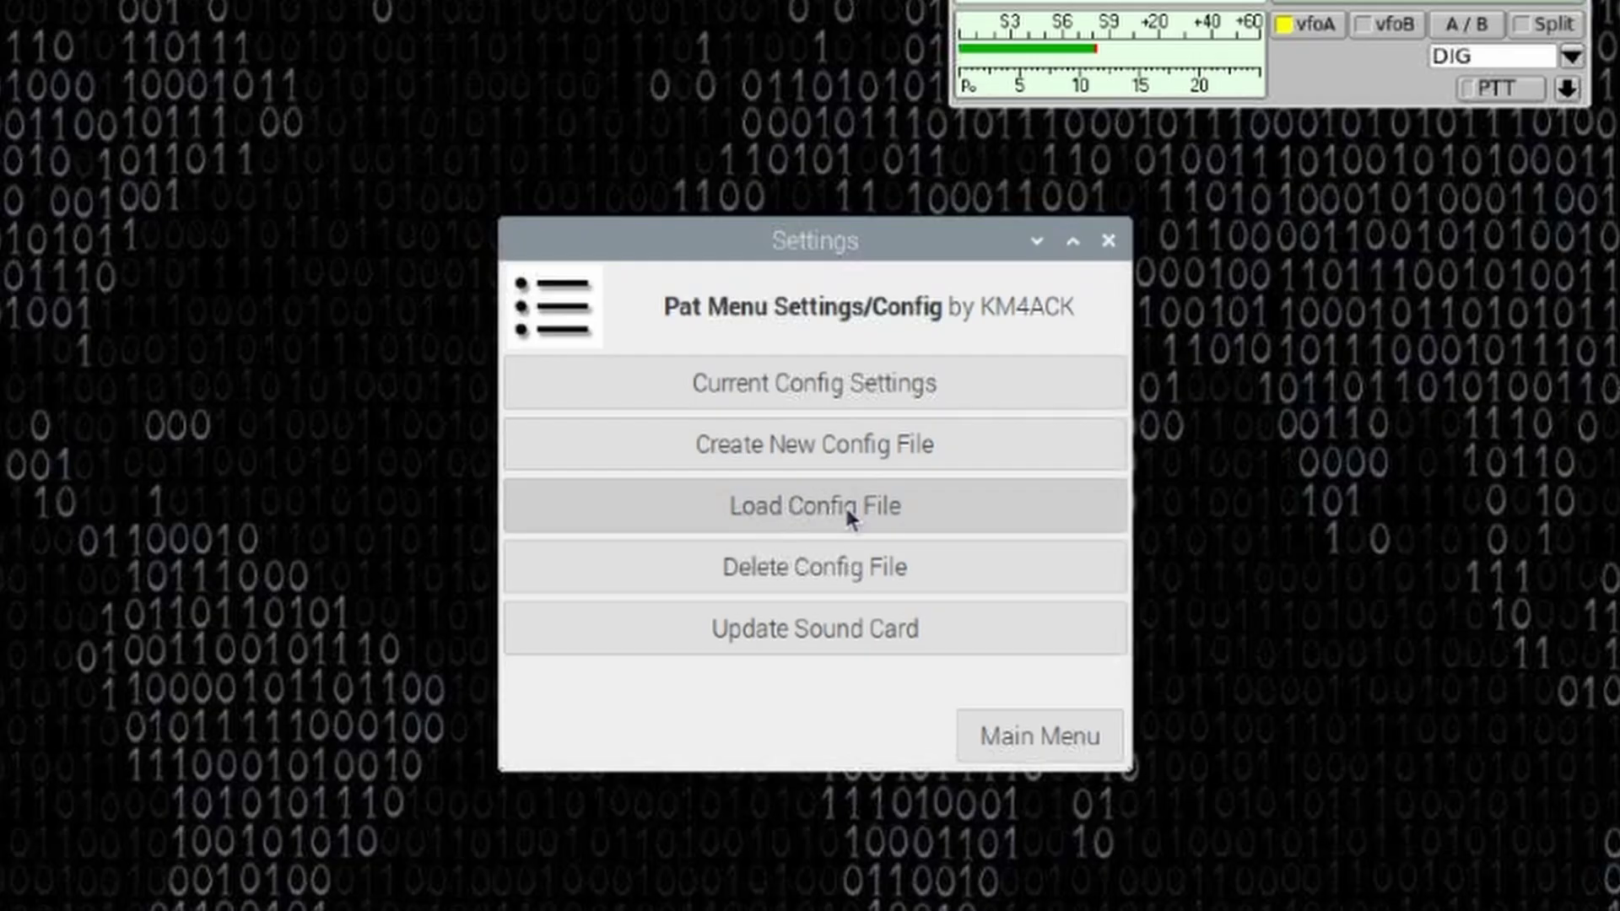
left_click(827, 535)
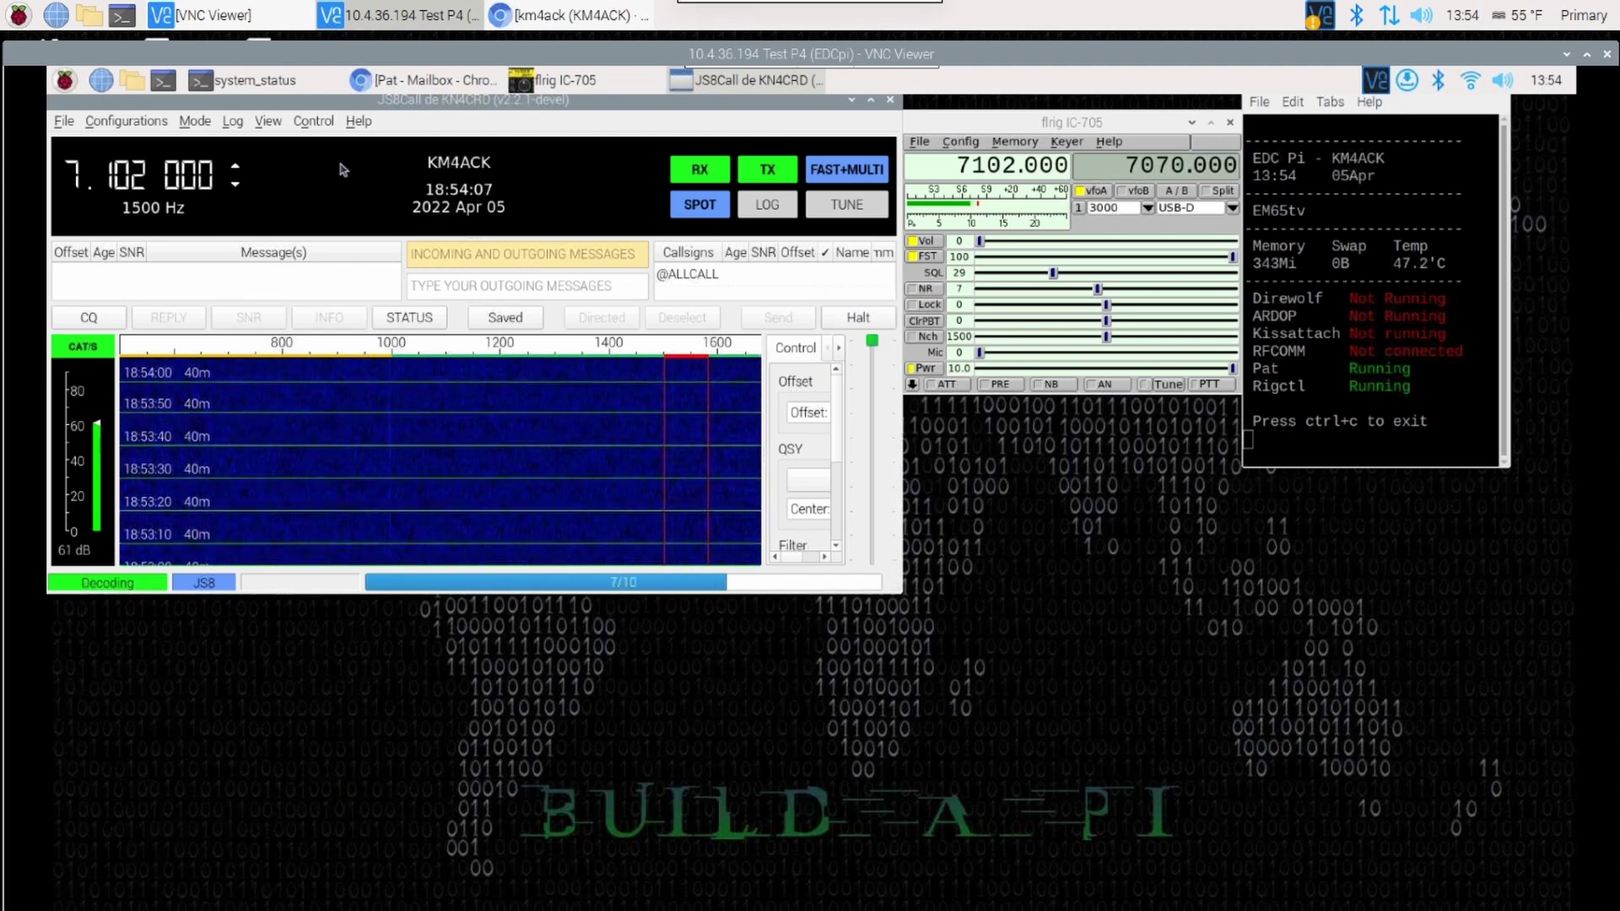
Open the JS8Call settings and examine the radio's CAT control and rig options
left_click(70, 124)
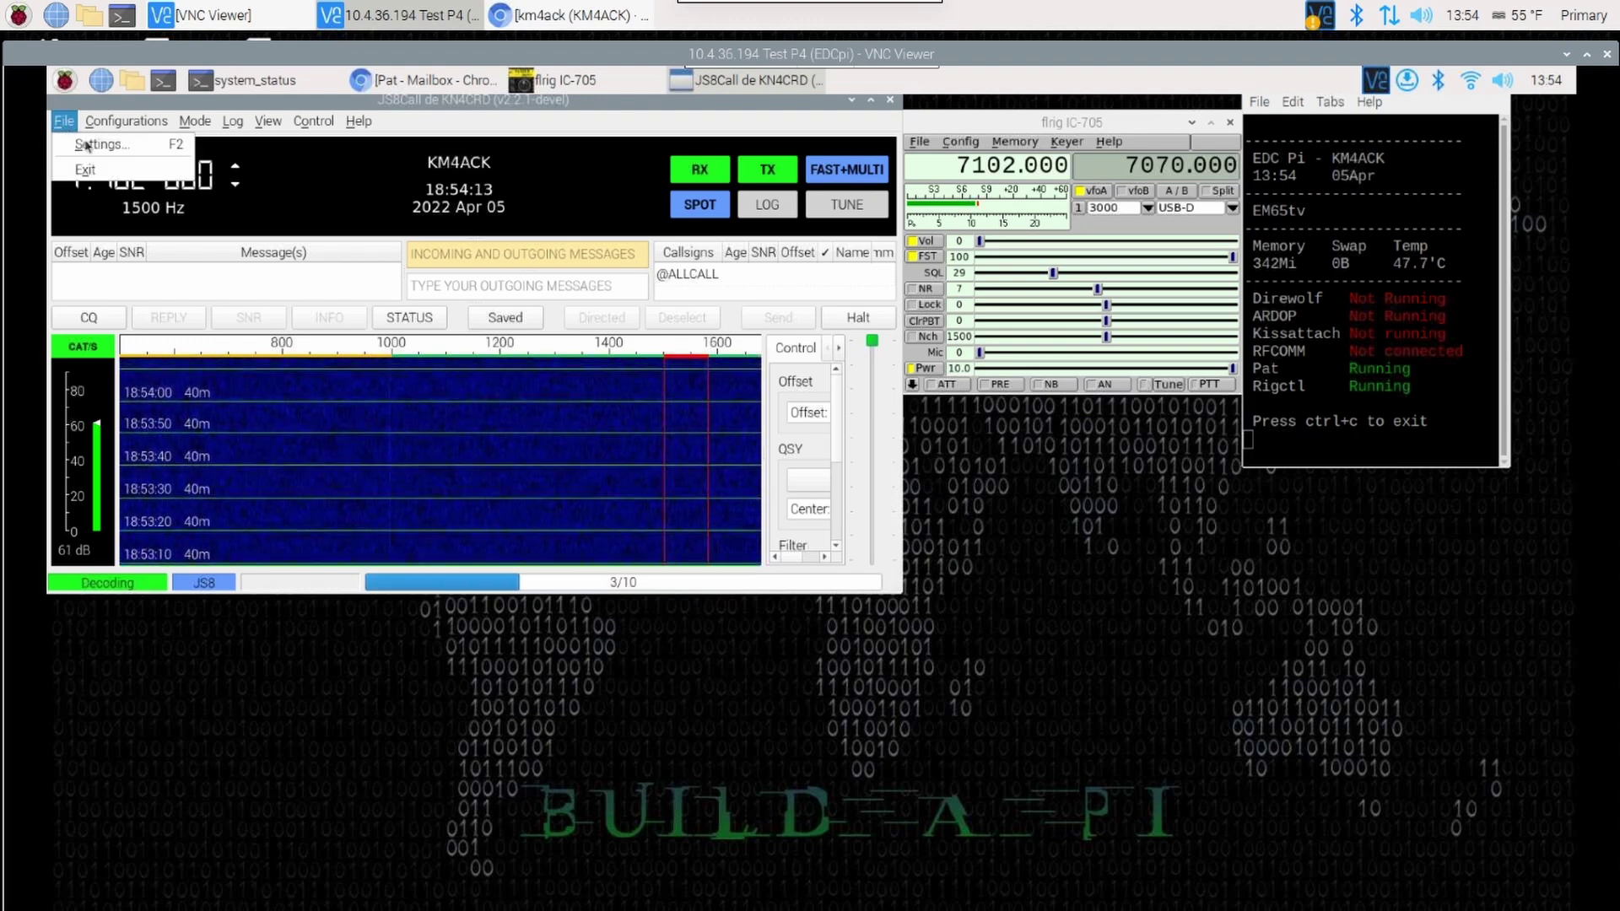
left_click(101, 144)
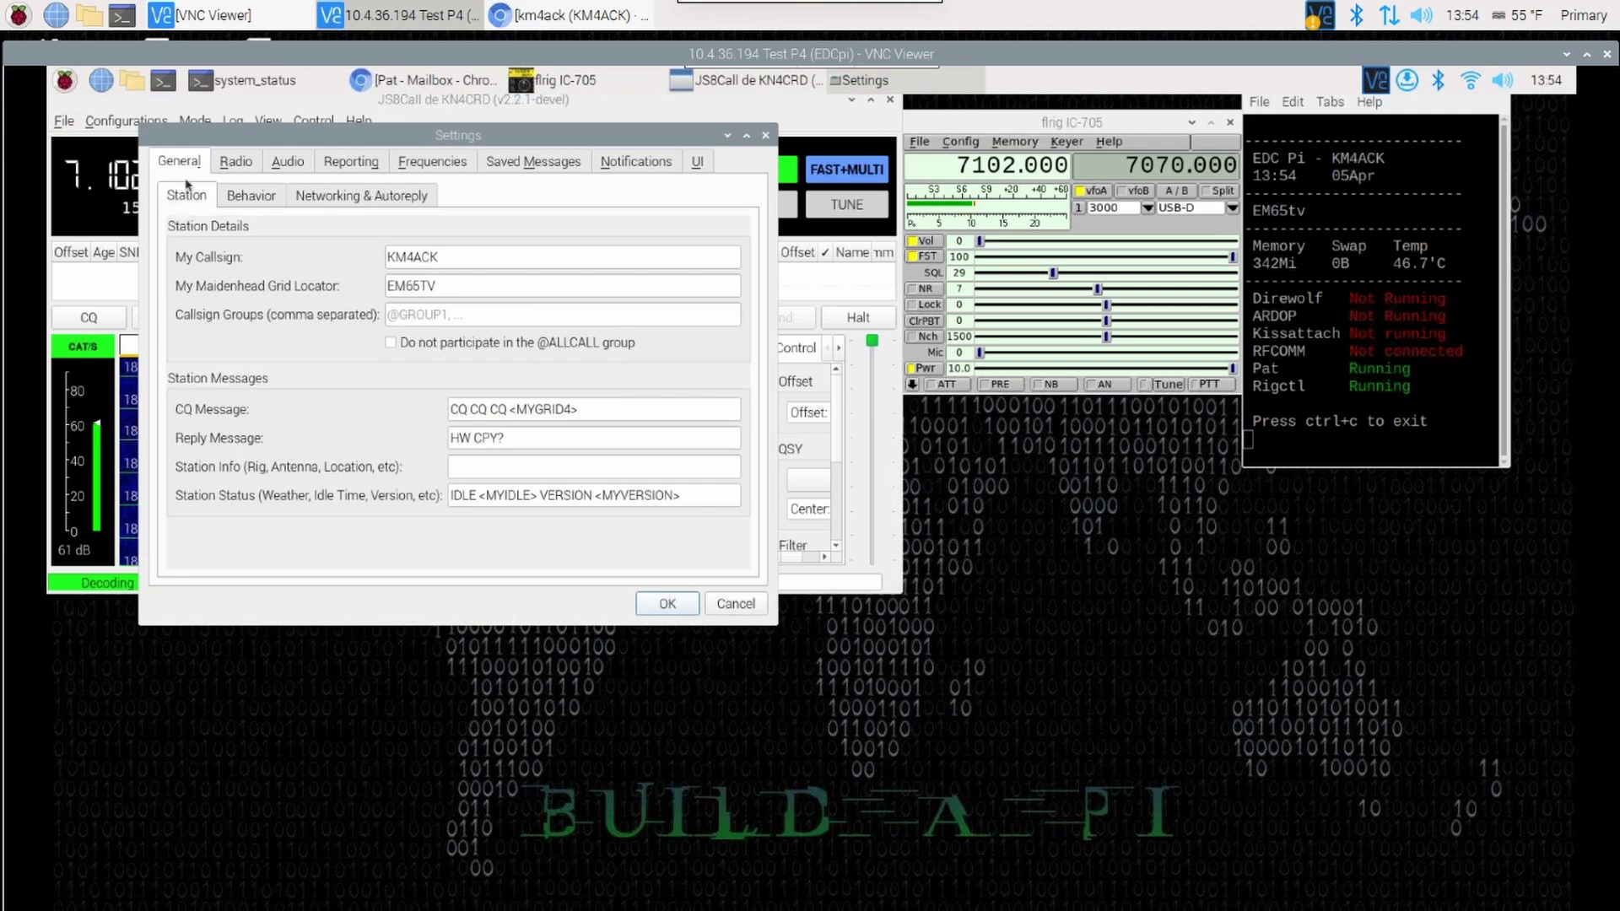
left_click(233, 163)
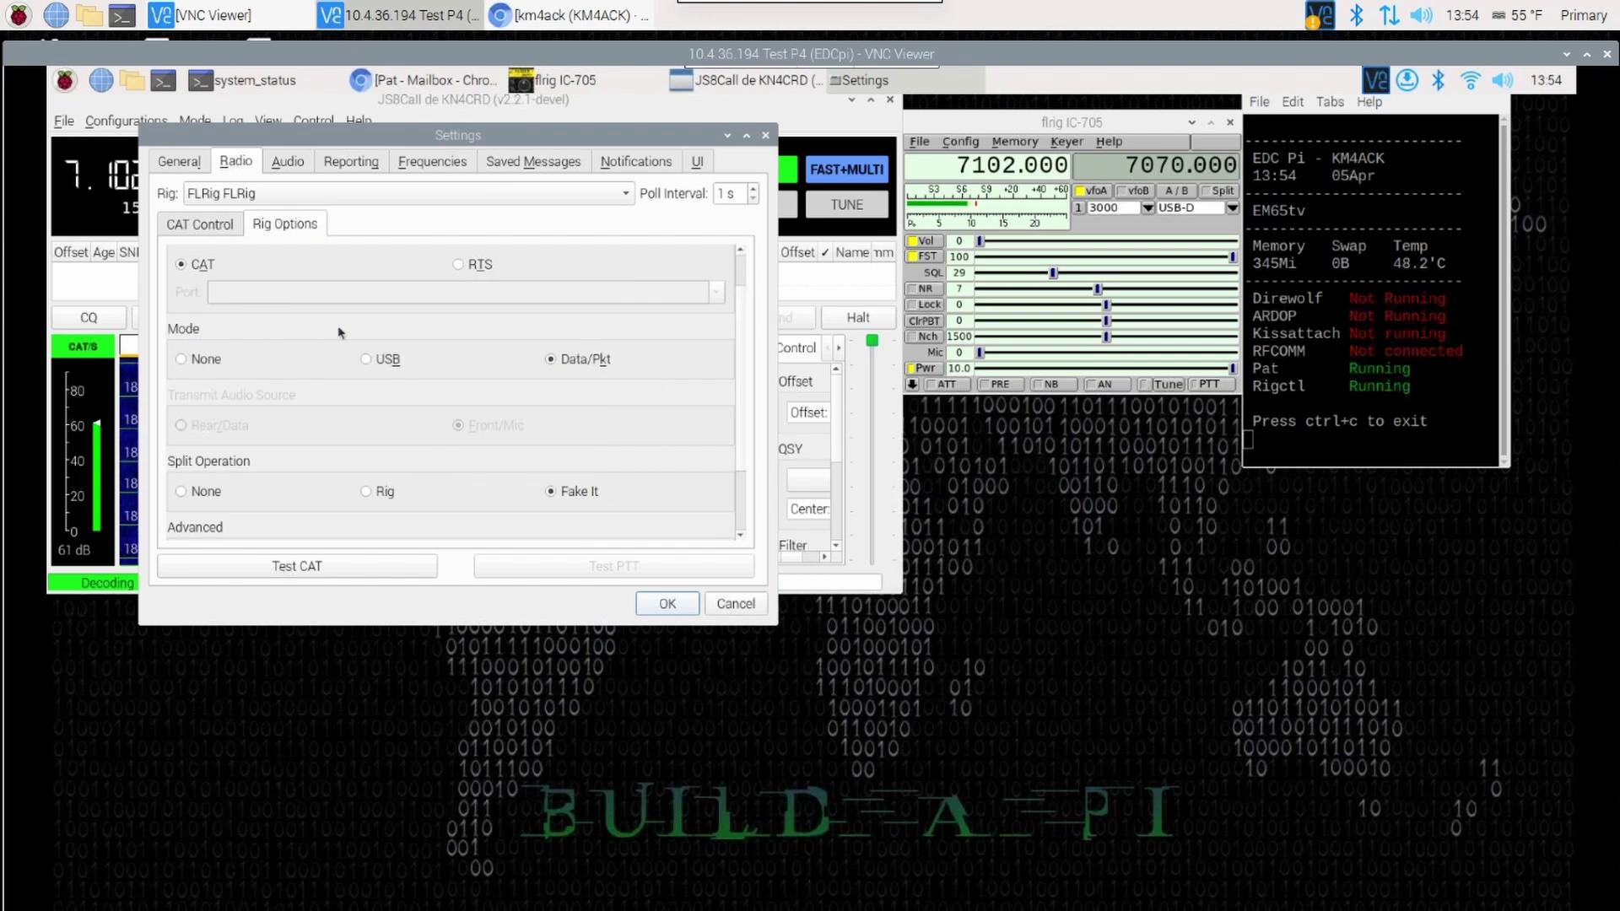
left_click(221, 226)
left_click(275, 224)
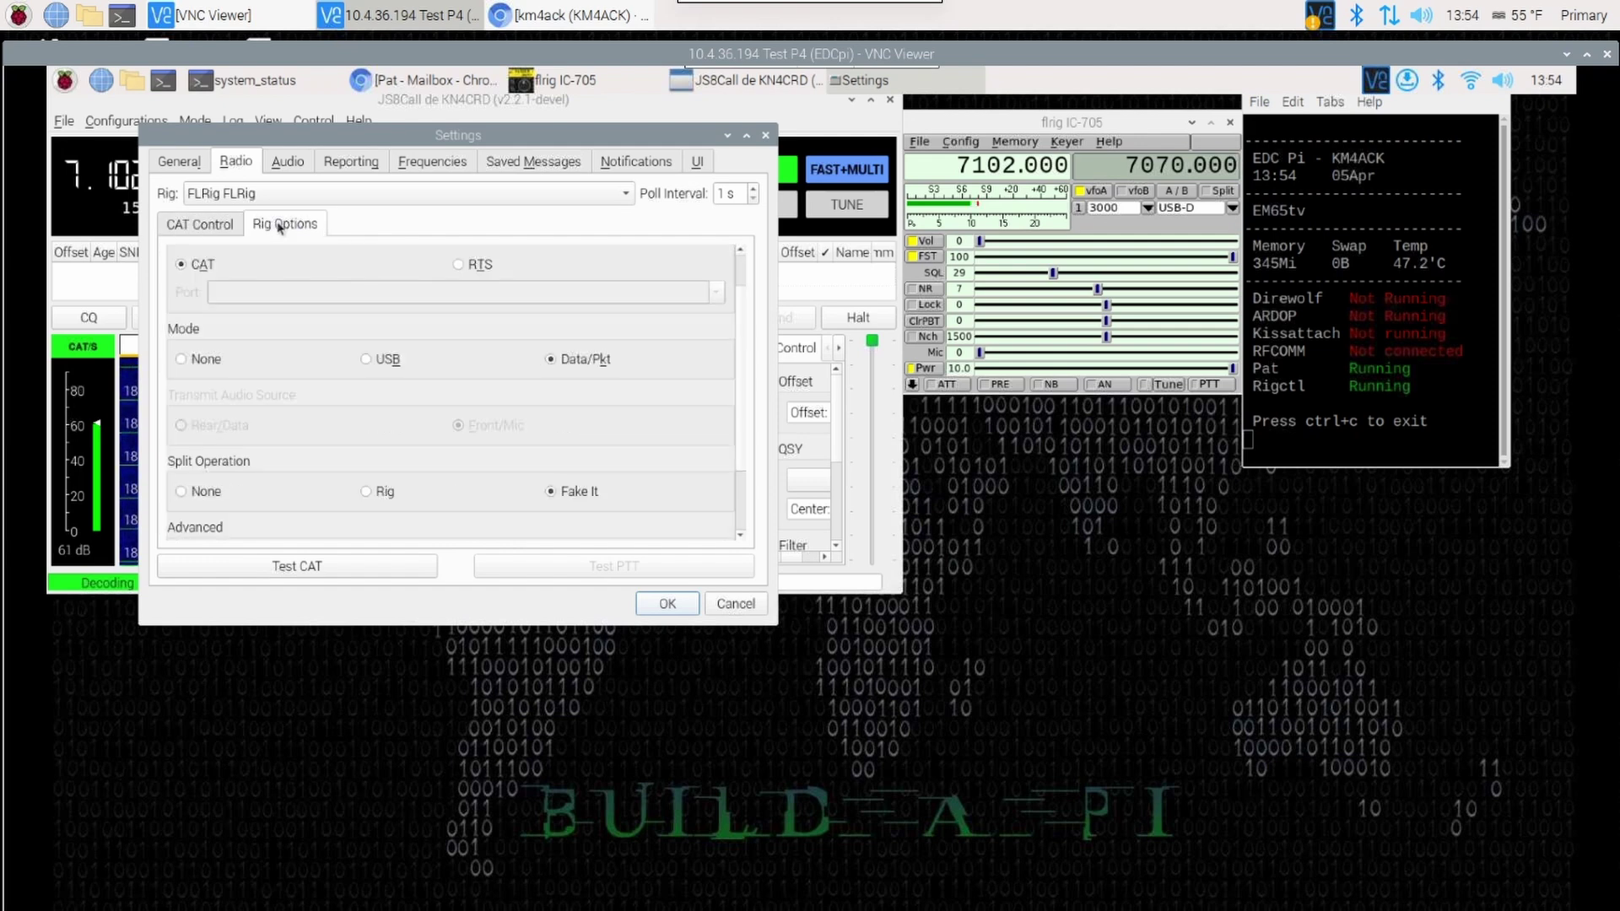
Test CAT control of the IC-705, key its PTT on and off, and accept the JS8Call settings
left_click(302, 567)
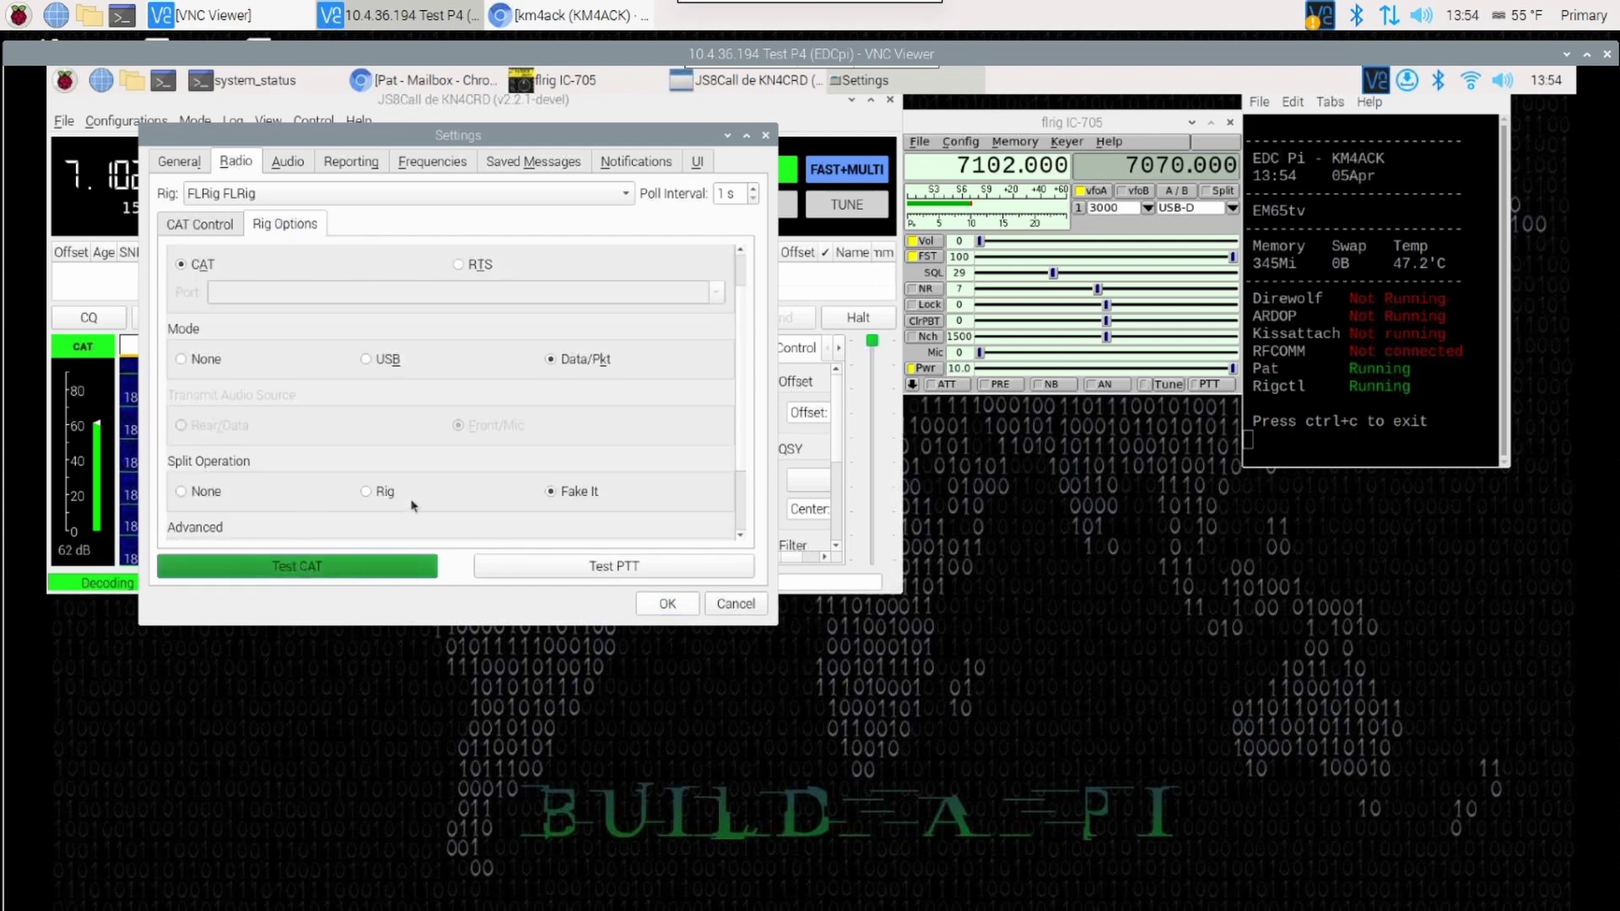
left_click(602, 568)
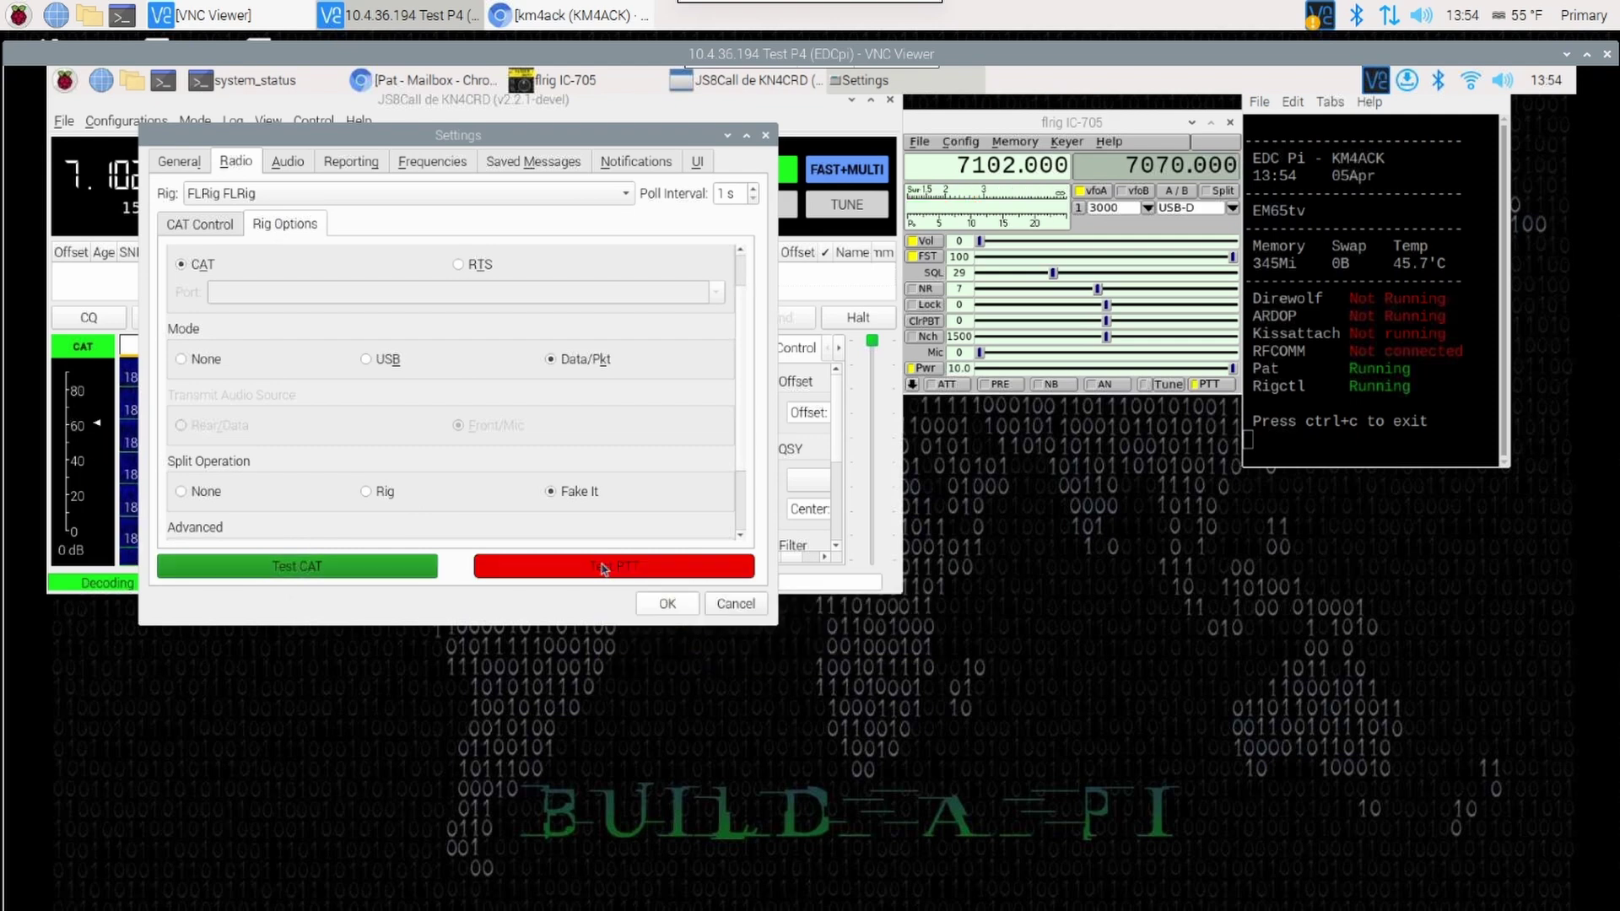
left_click(603, 569)
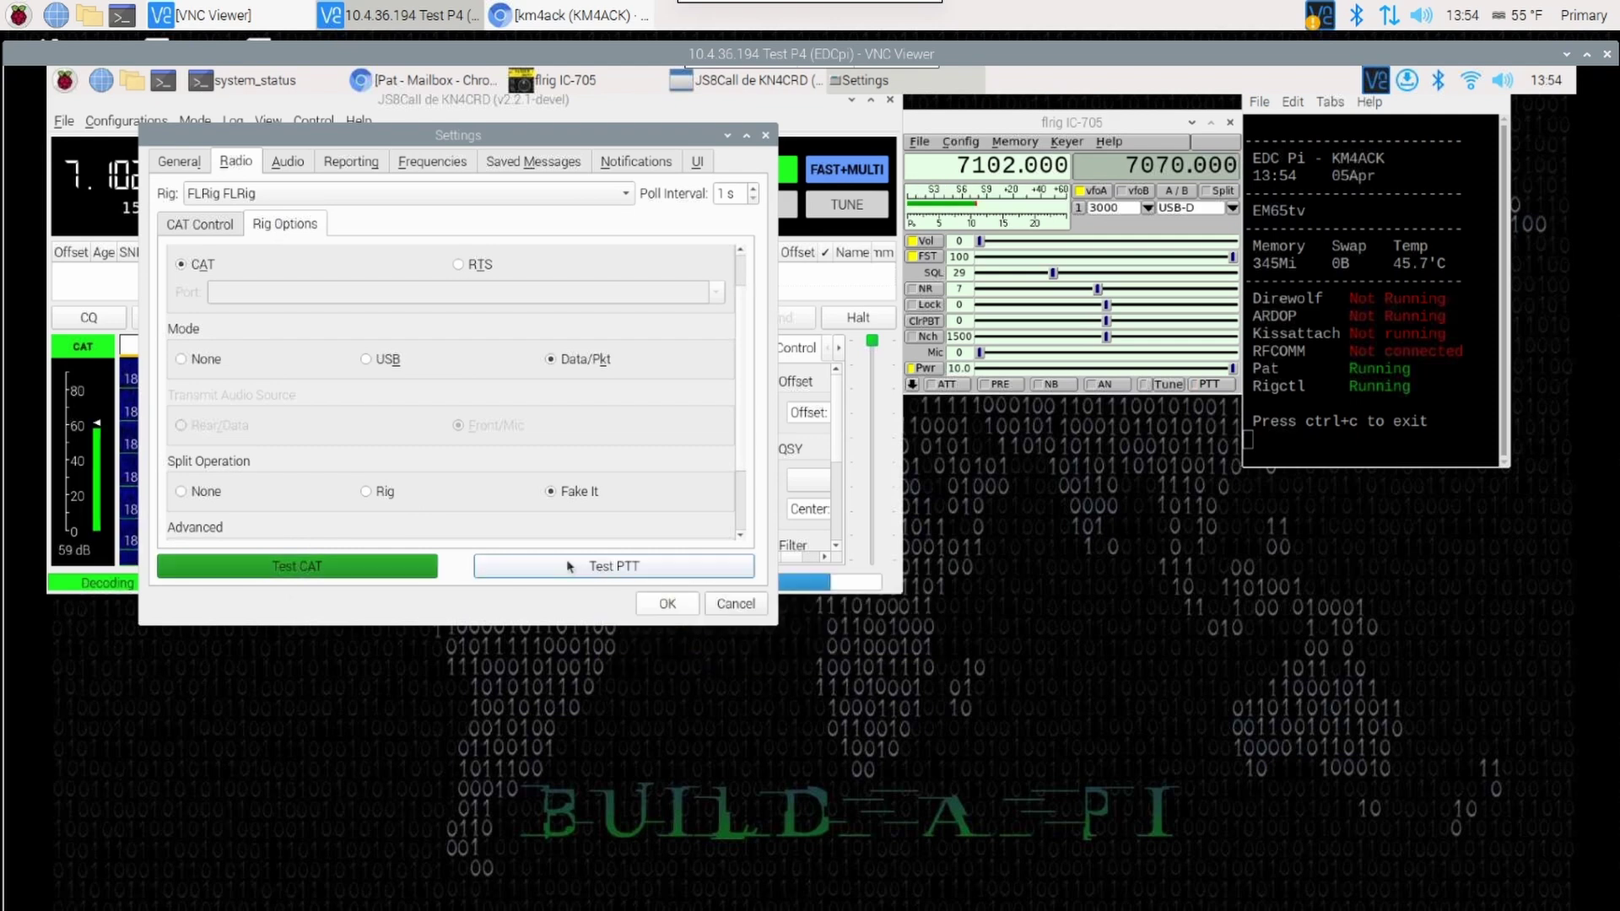
left_click(669, 604)
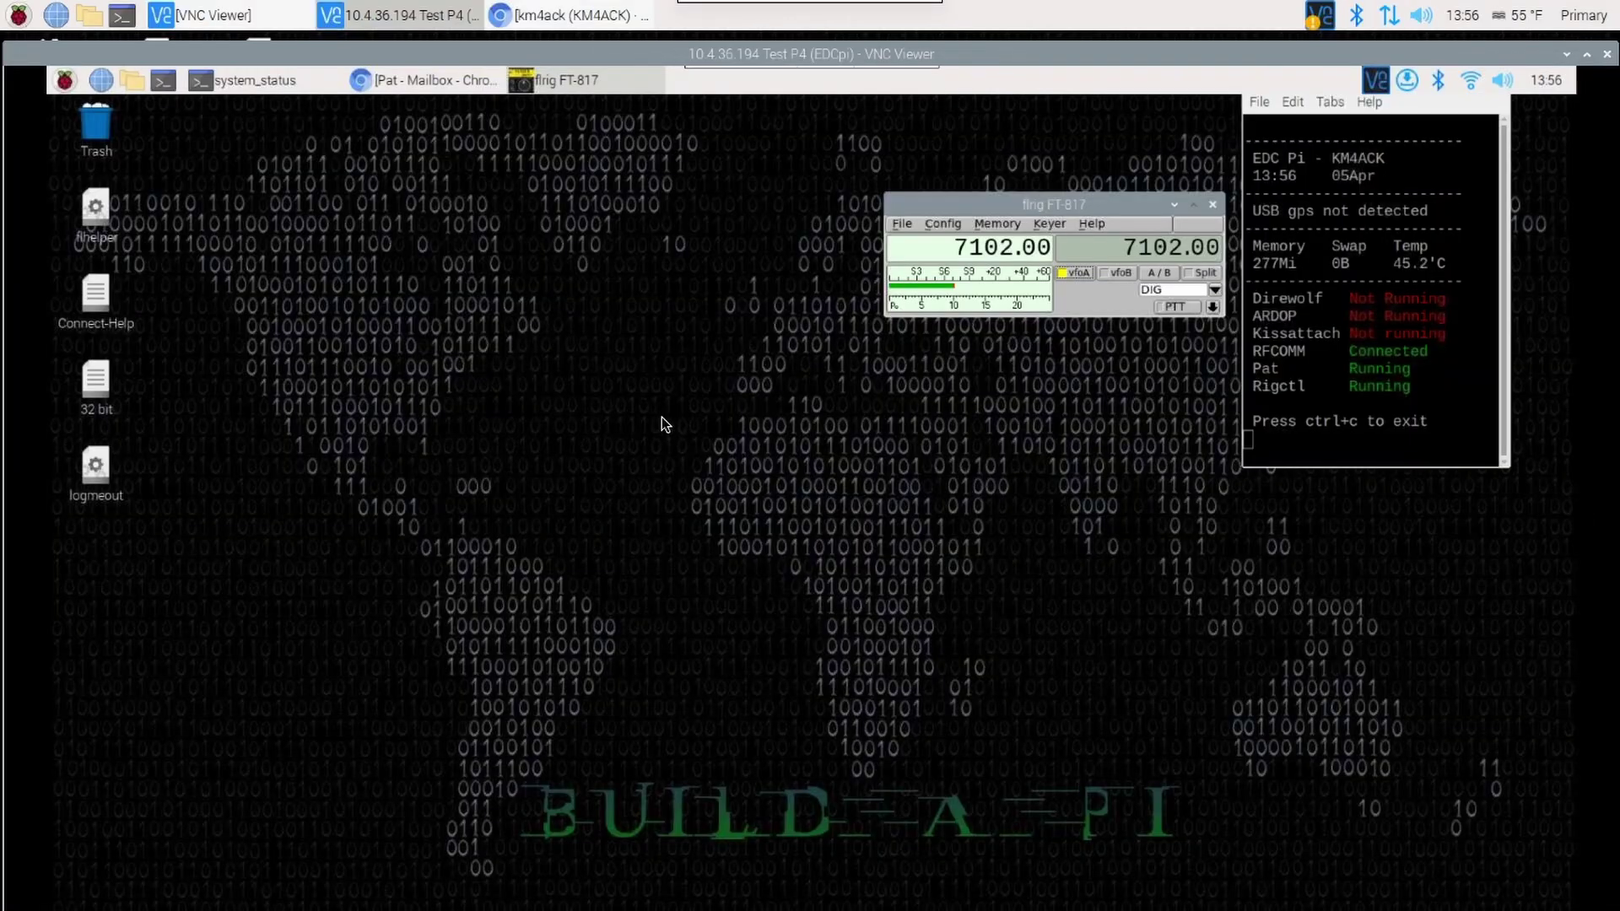
Launch js8call from the ham radio programs alongside the running FT-817 Flrig
left_click(66, 81)
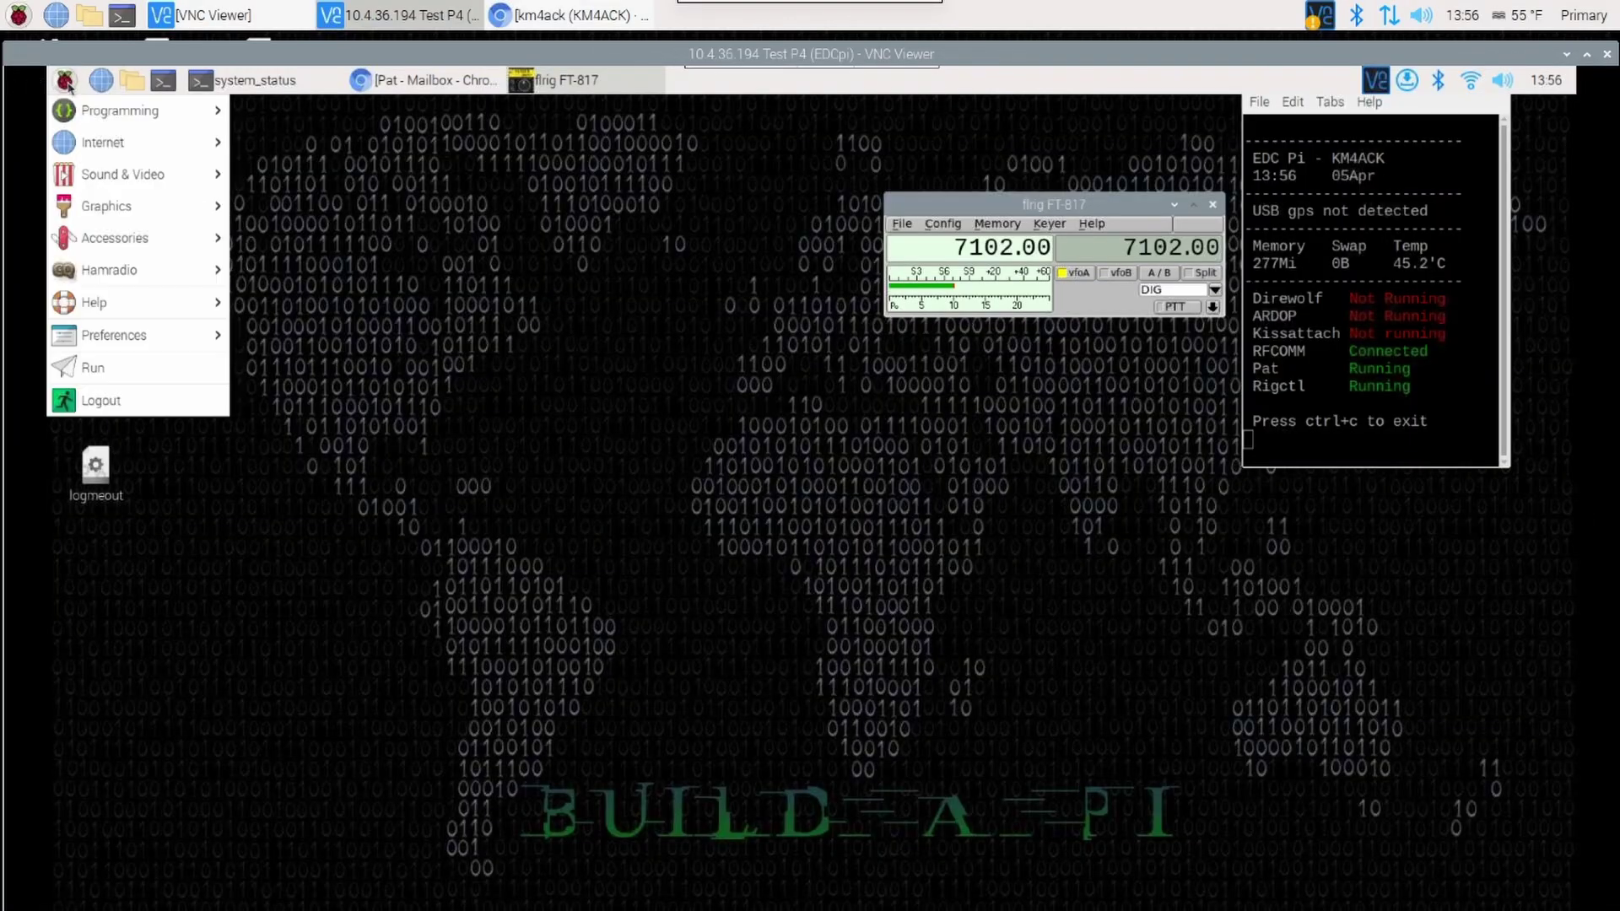
mouse_move(173, 271)
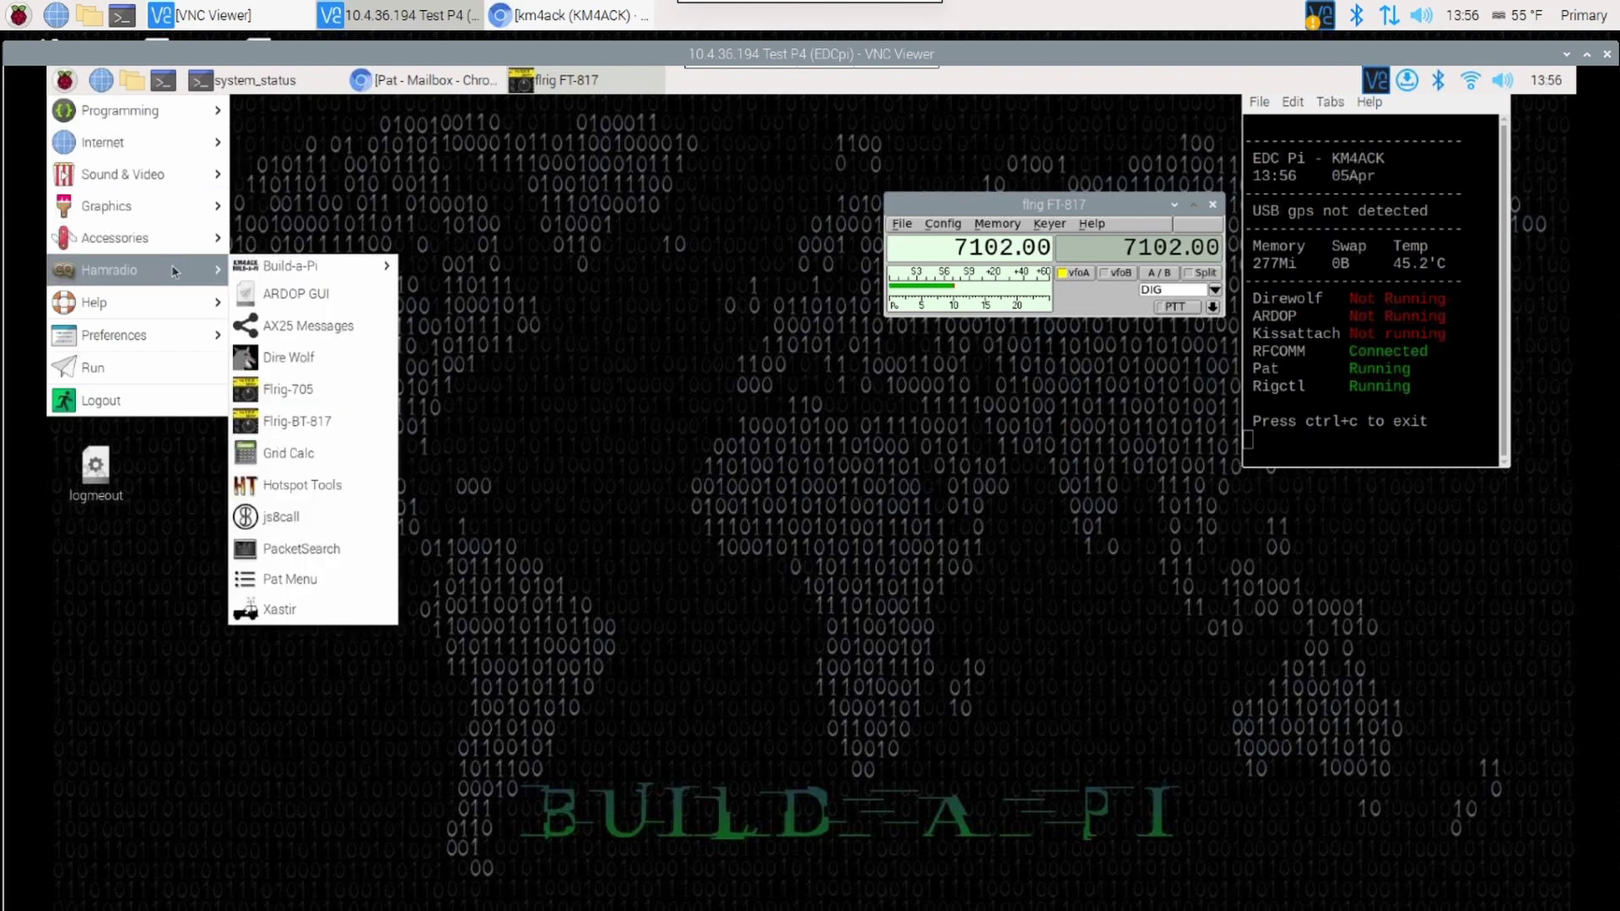
left_click(272, 517)
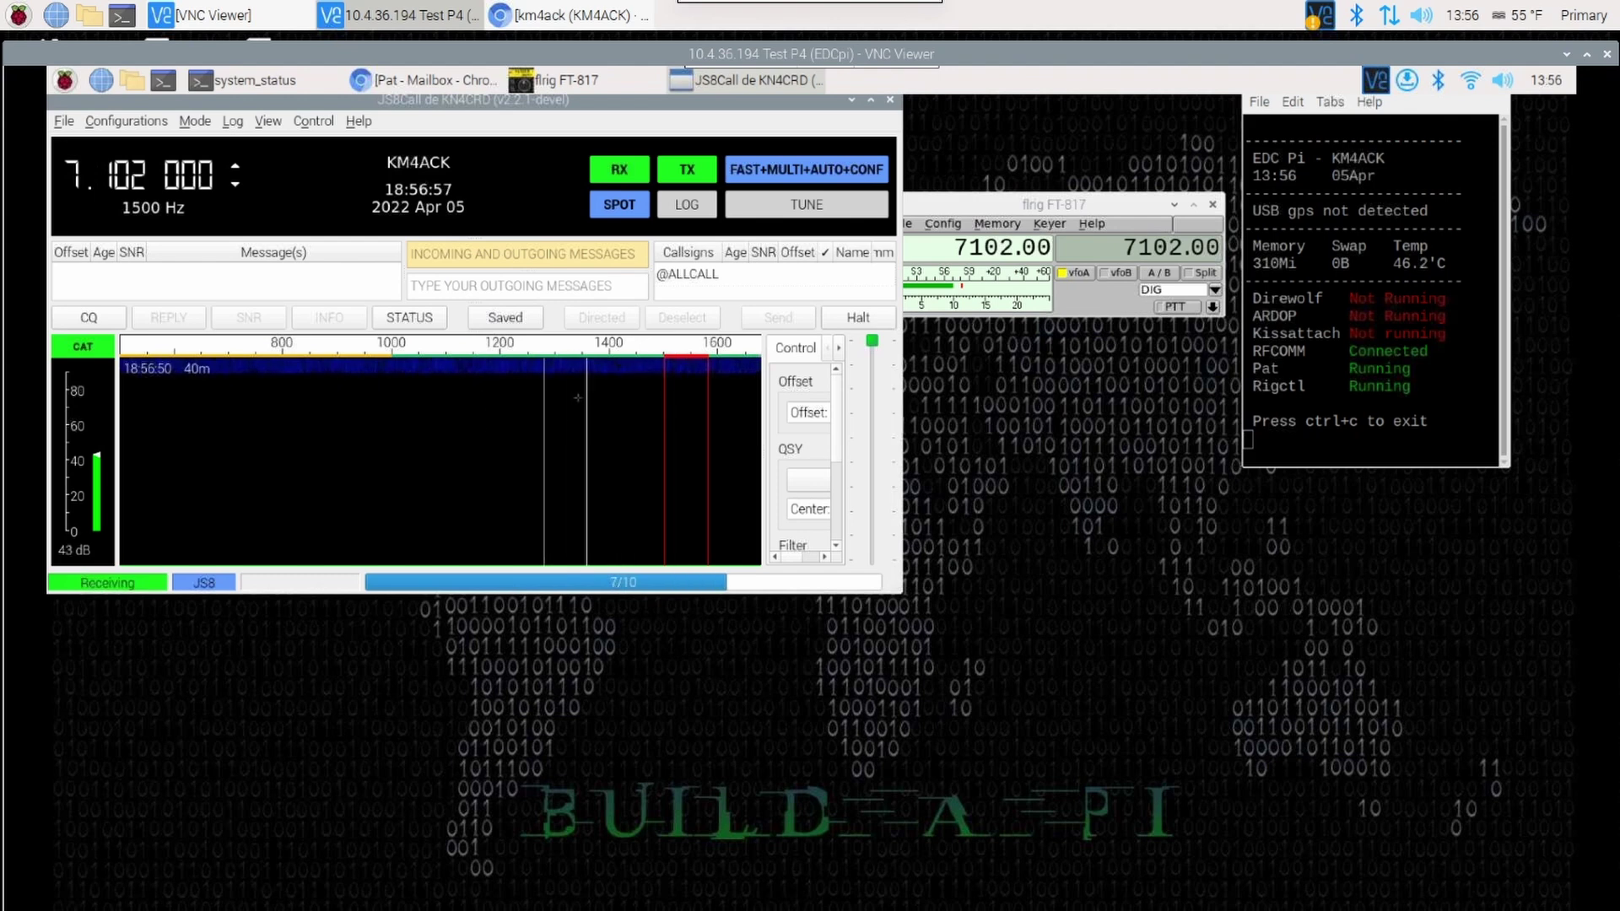
In the JS8Call audio settings, set the modulation soundcard output to alsa_output.usb-C-Media_Electronics_Inc._USB_Audio_Device-00.analog-stereo
left_click(69, 120)
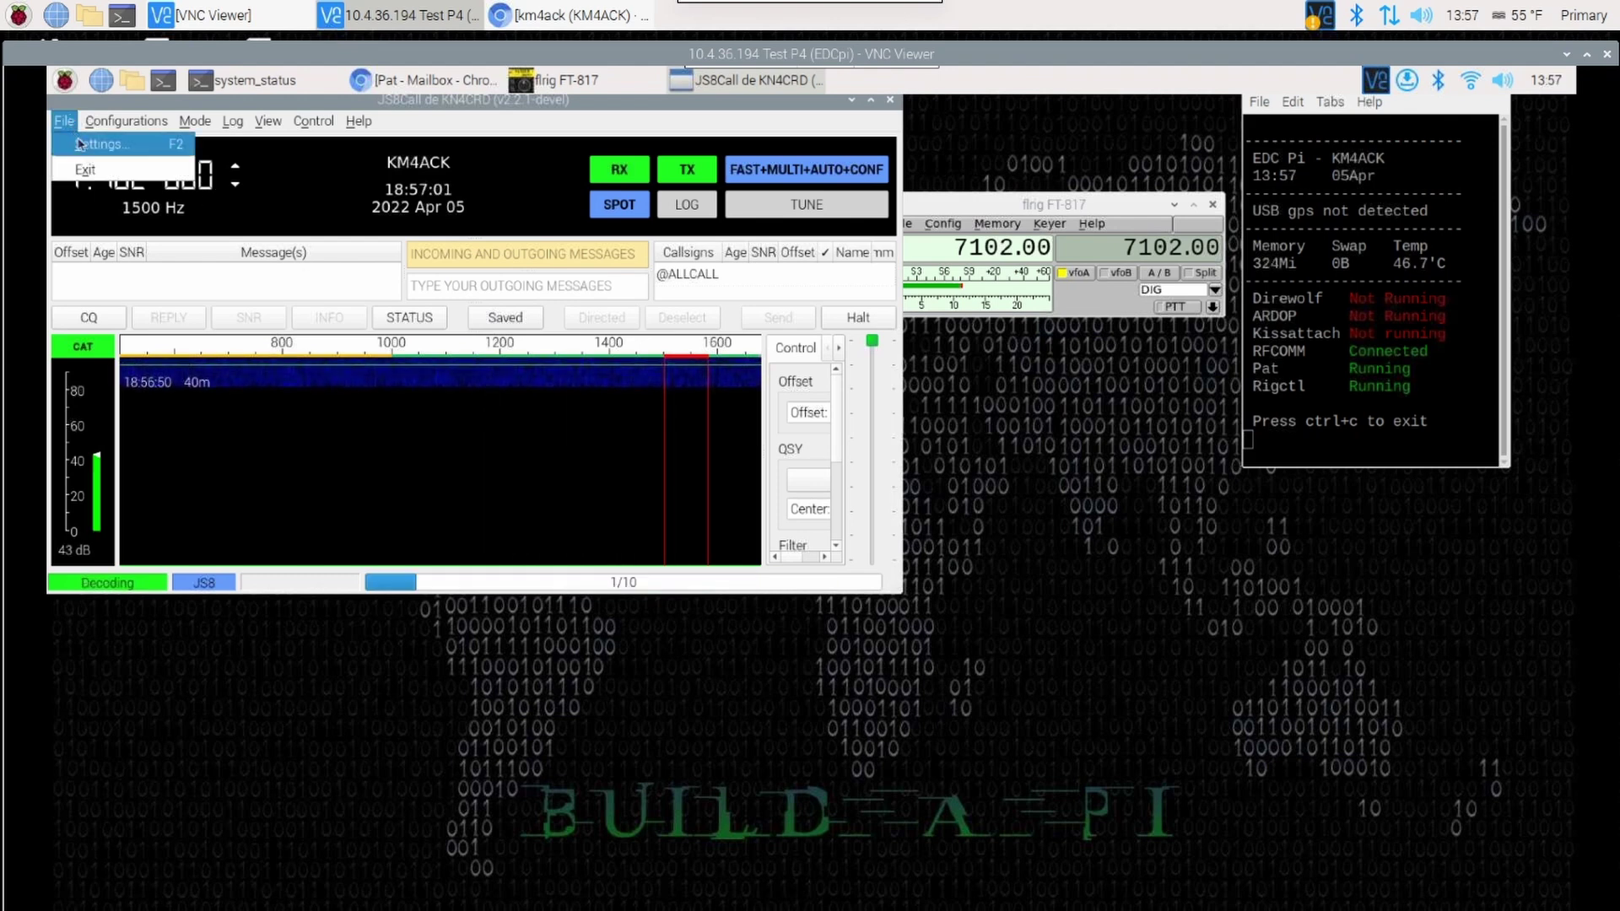
left_click(82, 145)
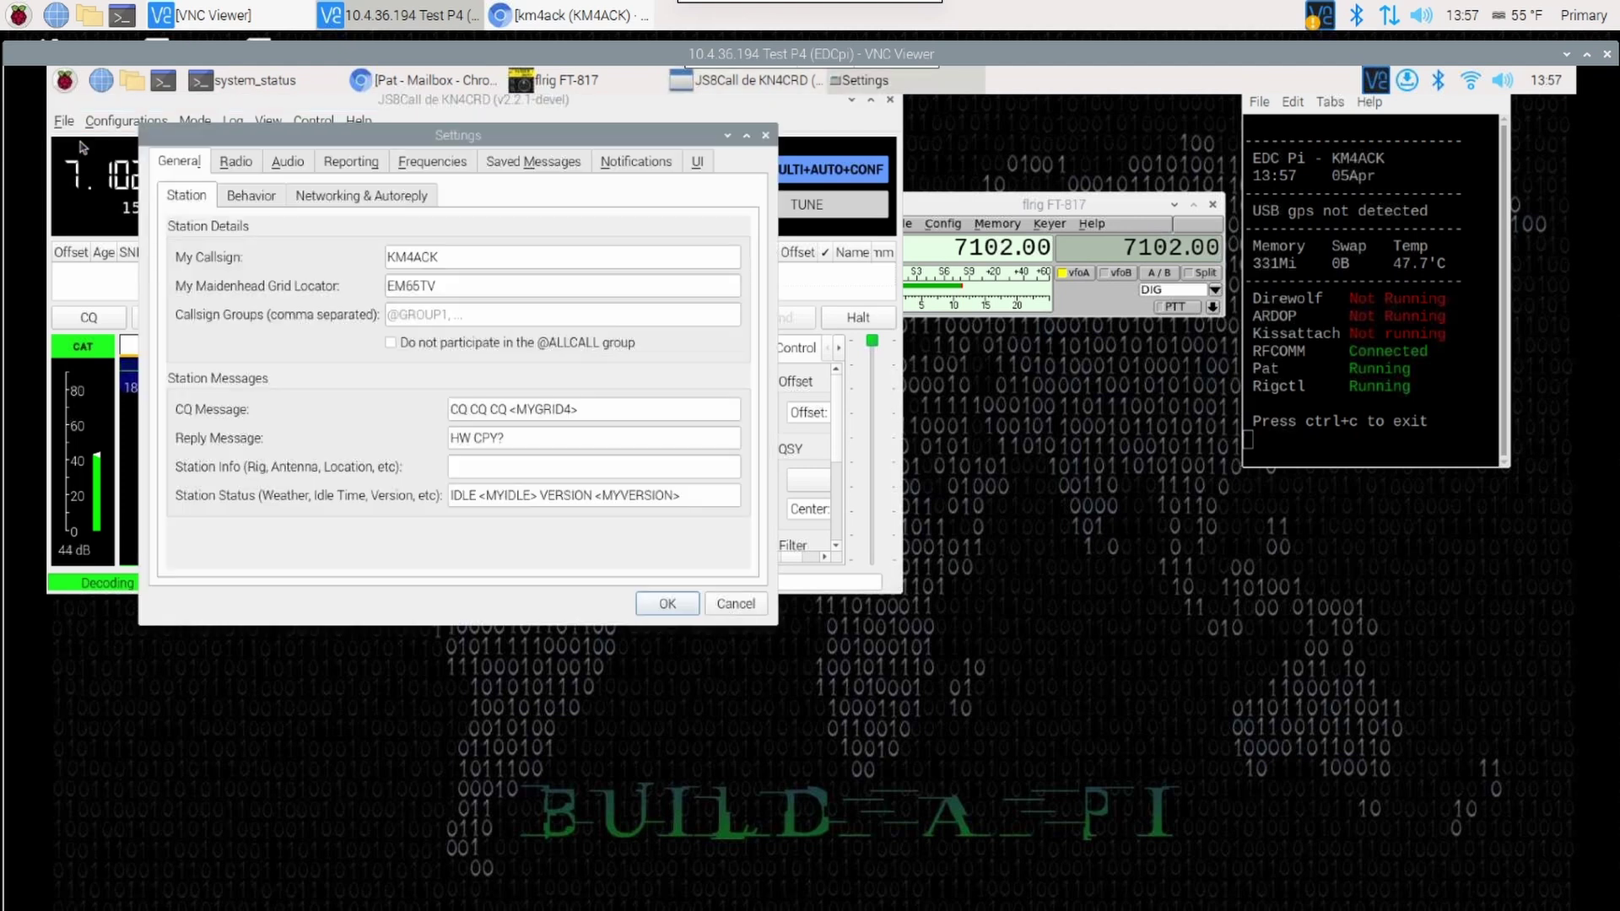
left_click(288, 164)
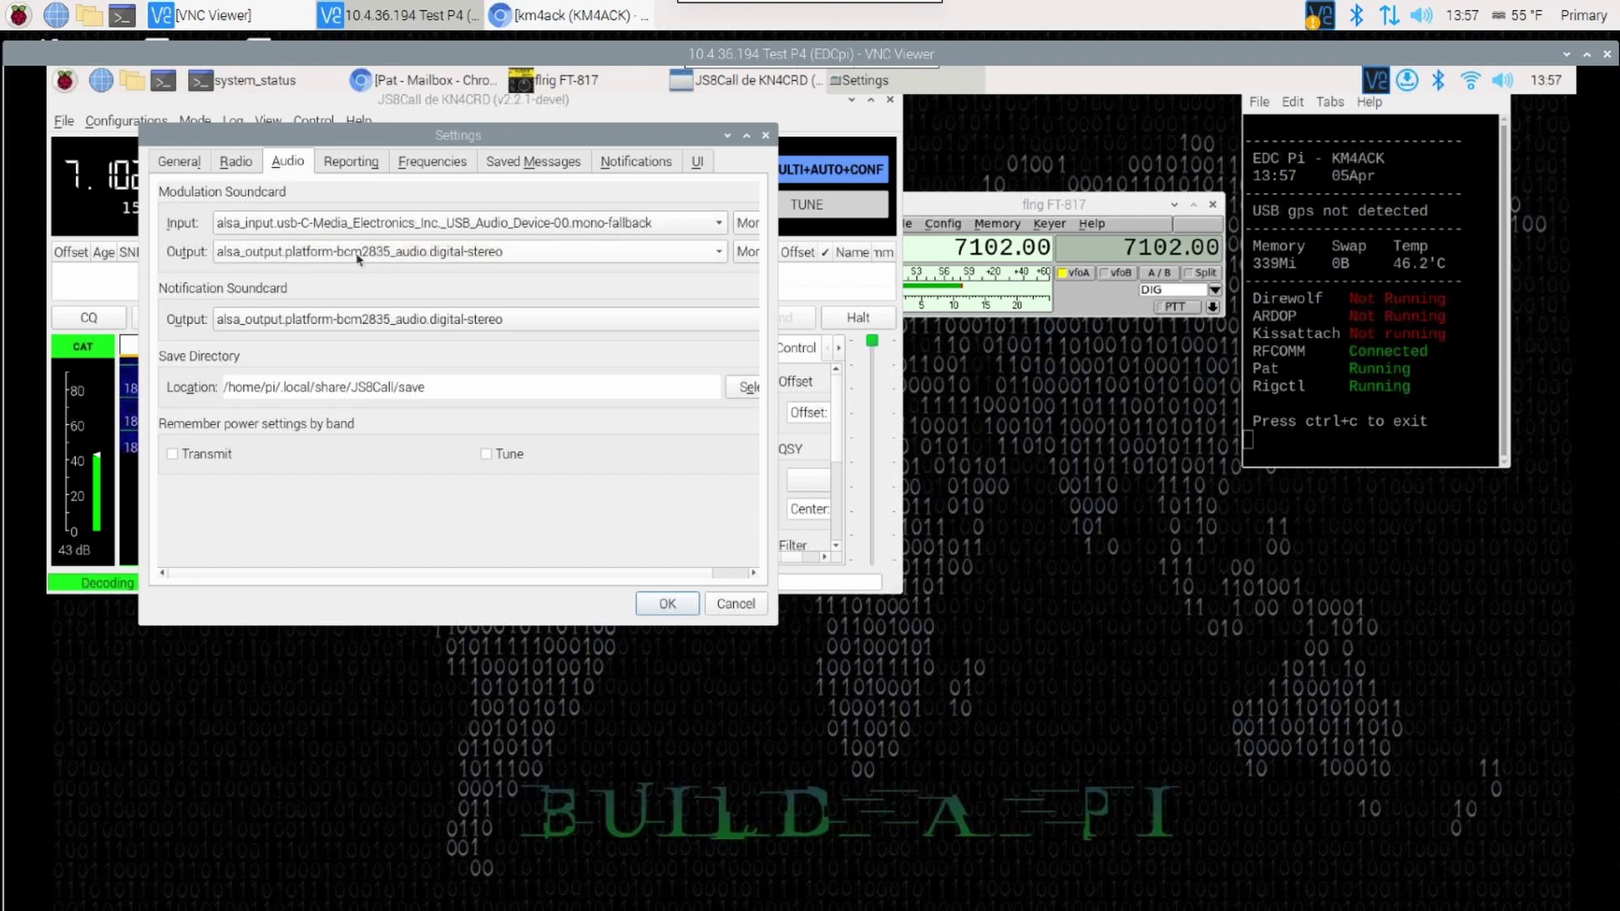
left_click(363, 256)
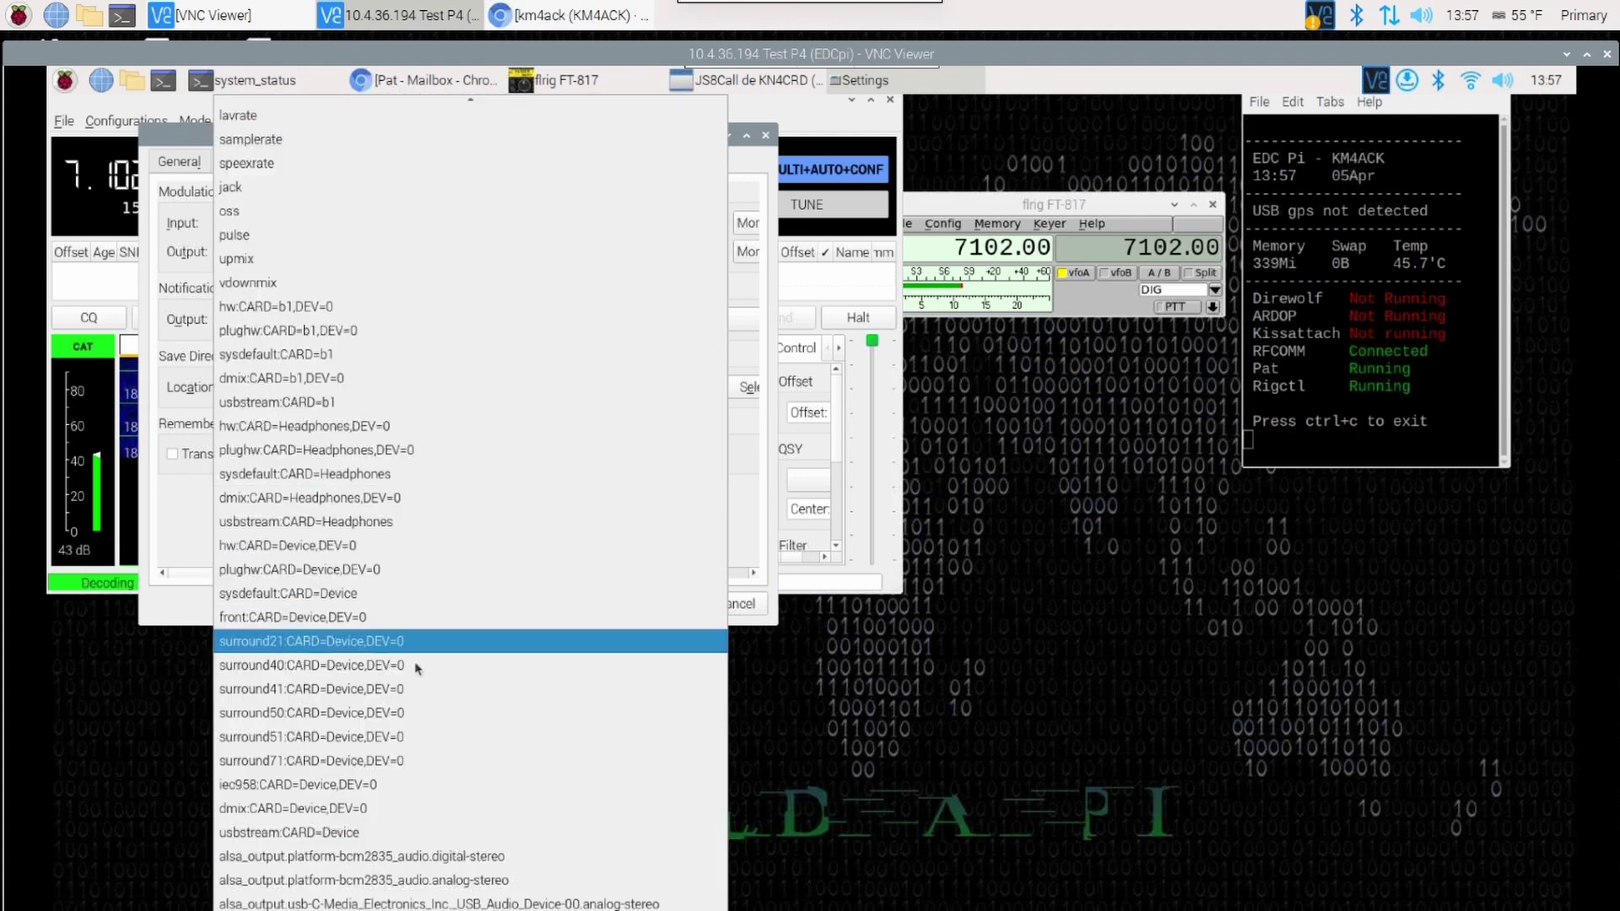
left_click(396, 904)
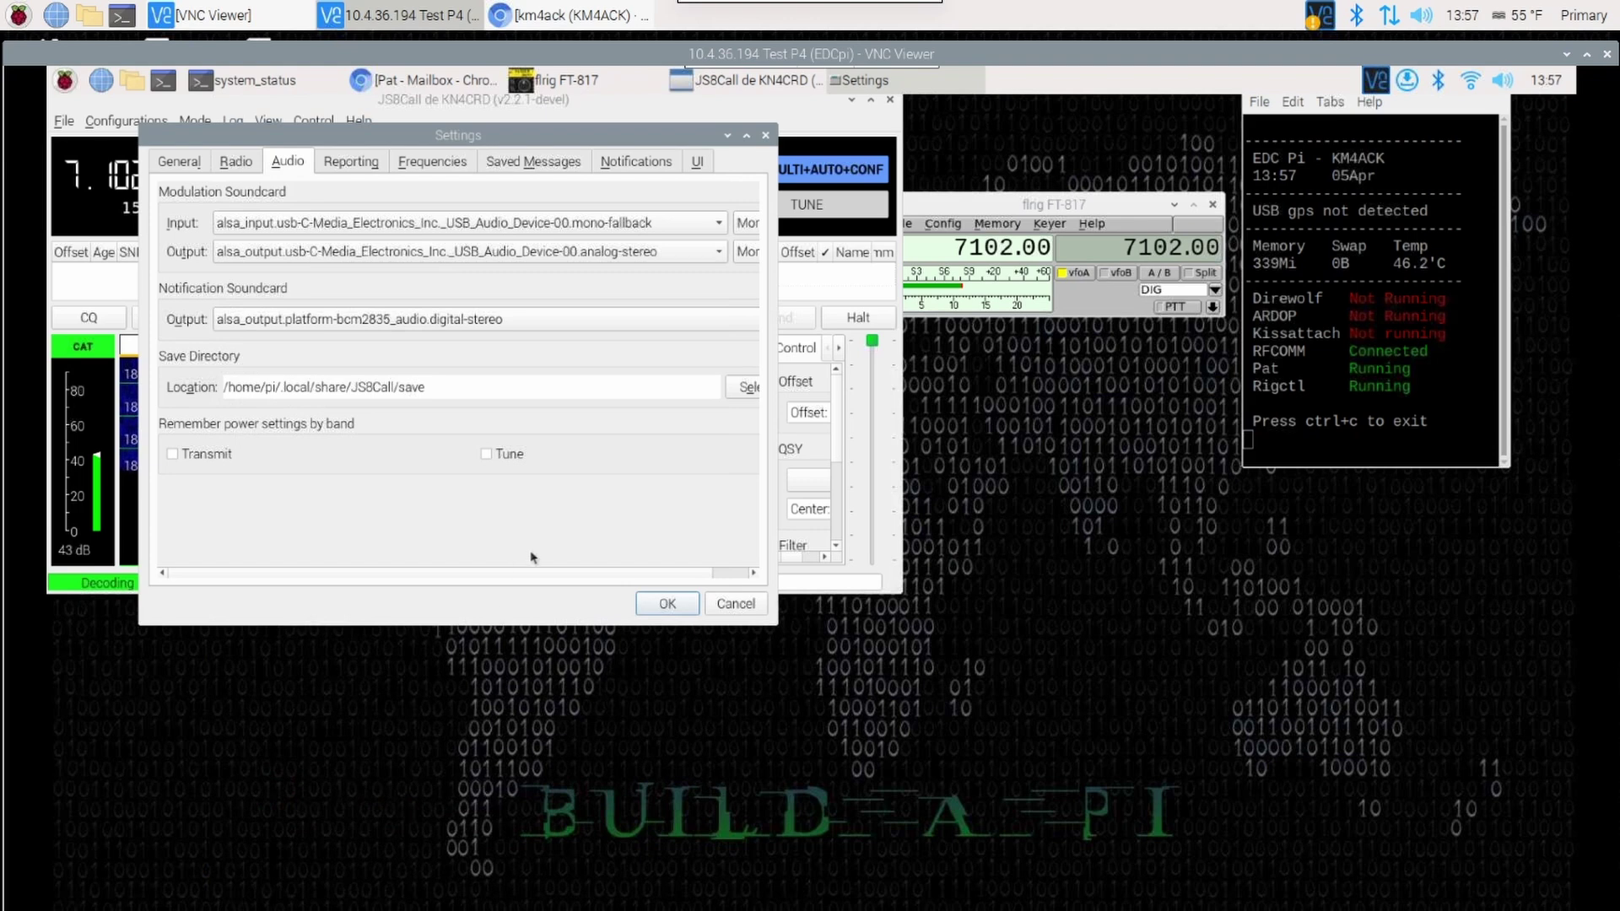
Test CAT control of the FT-817, key its PTT on and off, and accept the changed JS8Call settings
left_click(236, 162)
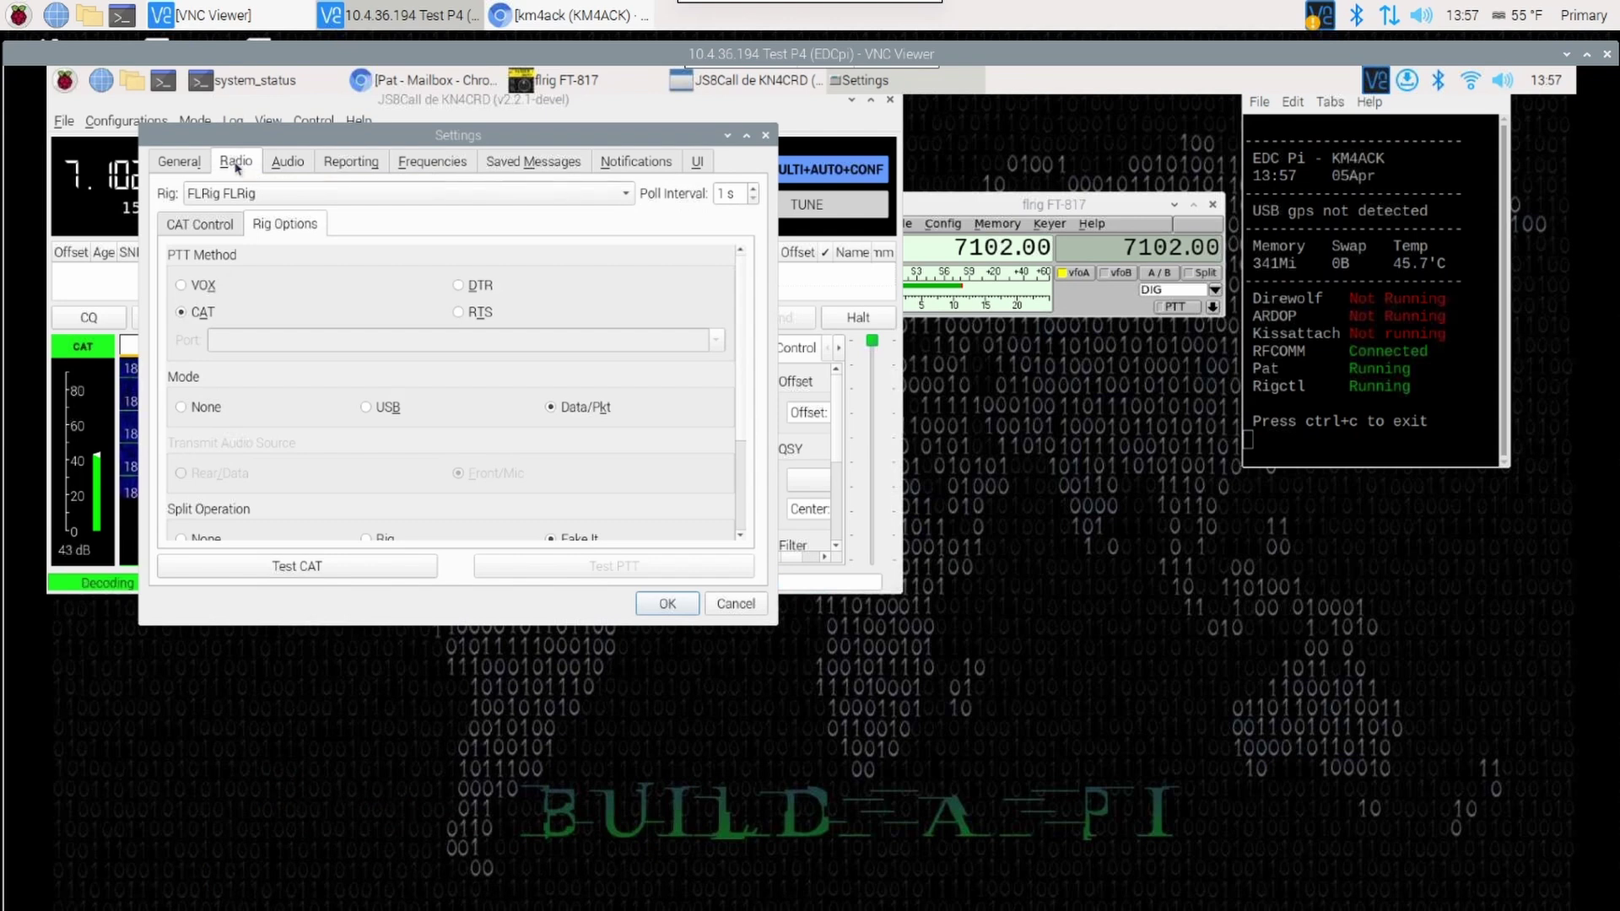
left_click(312, 567)
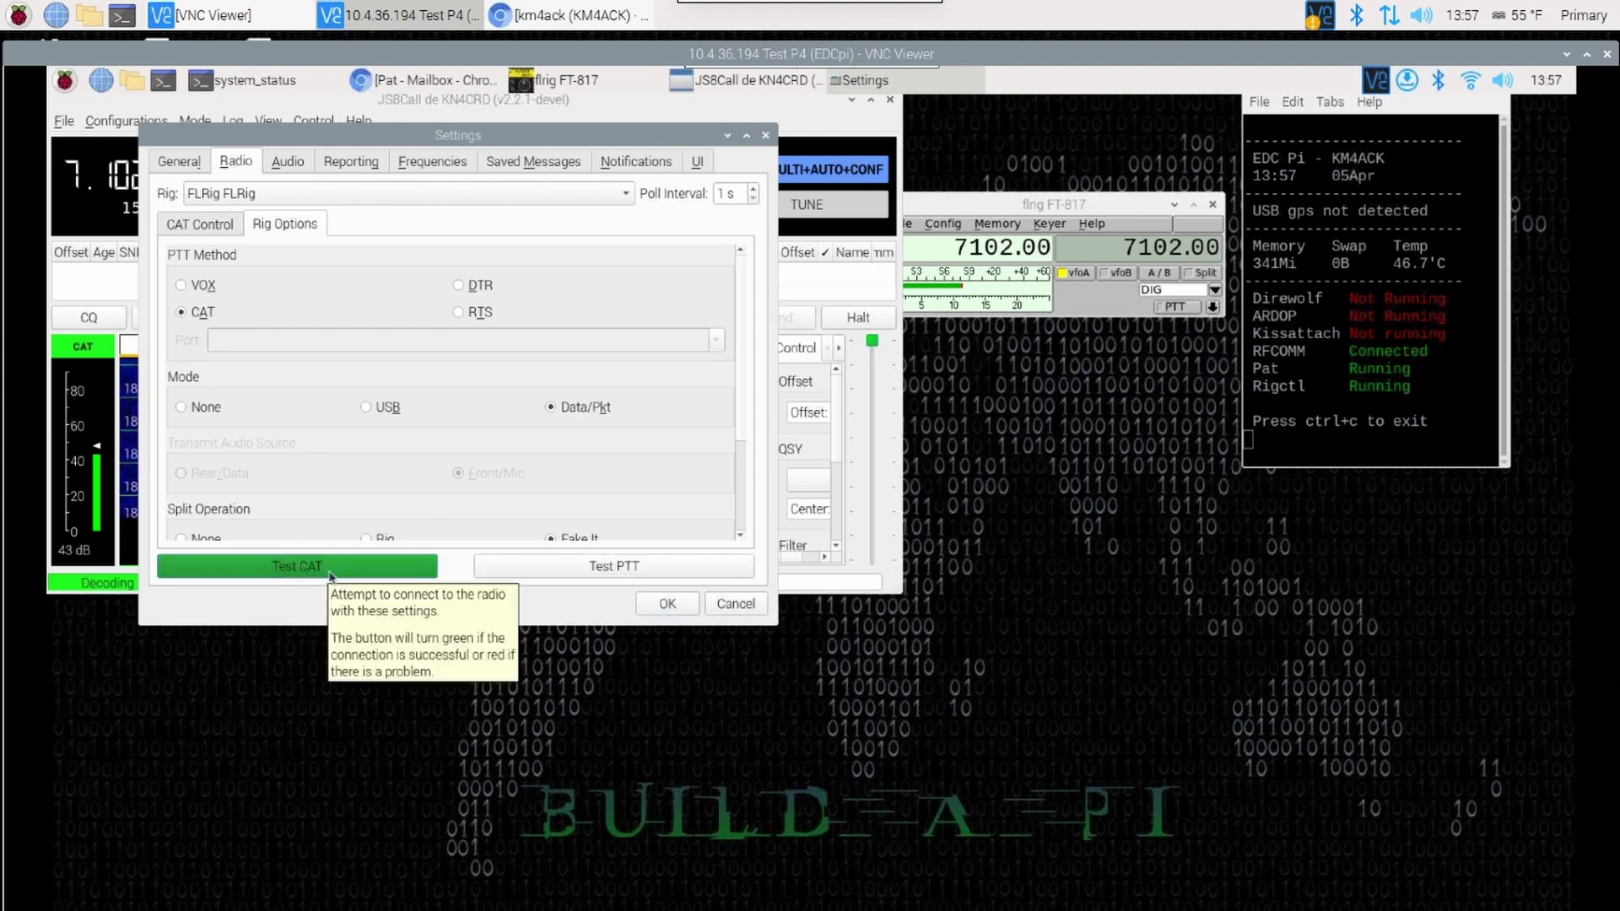
left_click(604, 570)
left_click(604, 570)
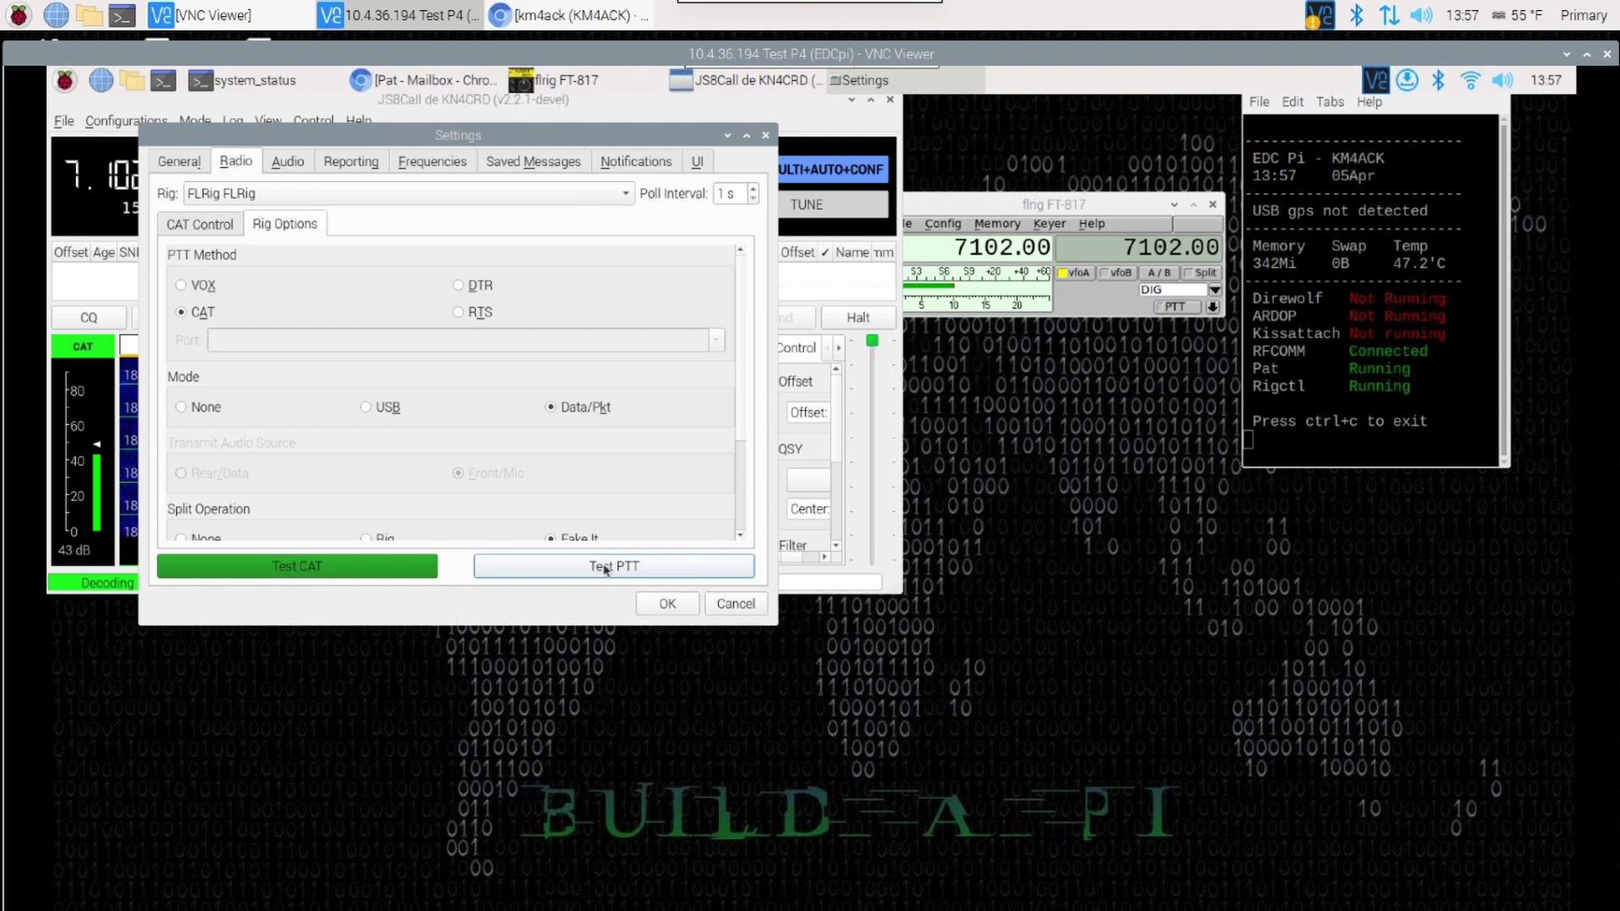
left_click(660, 610)
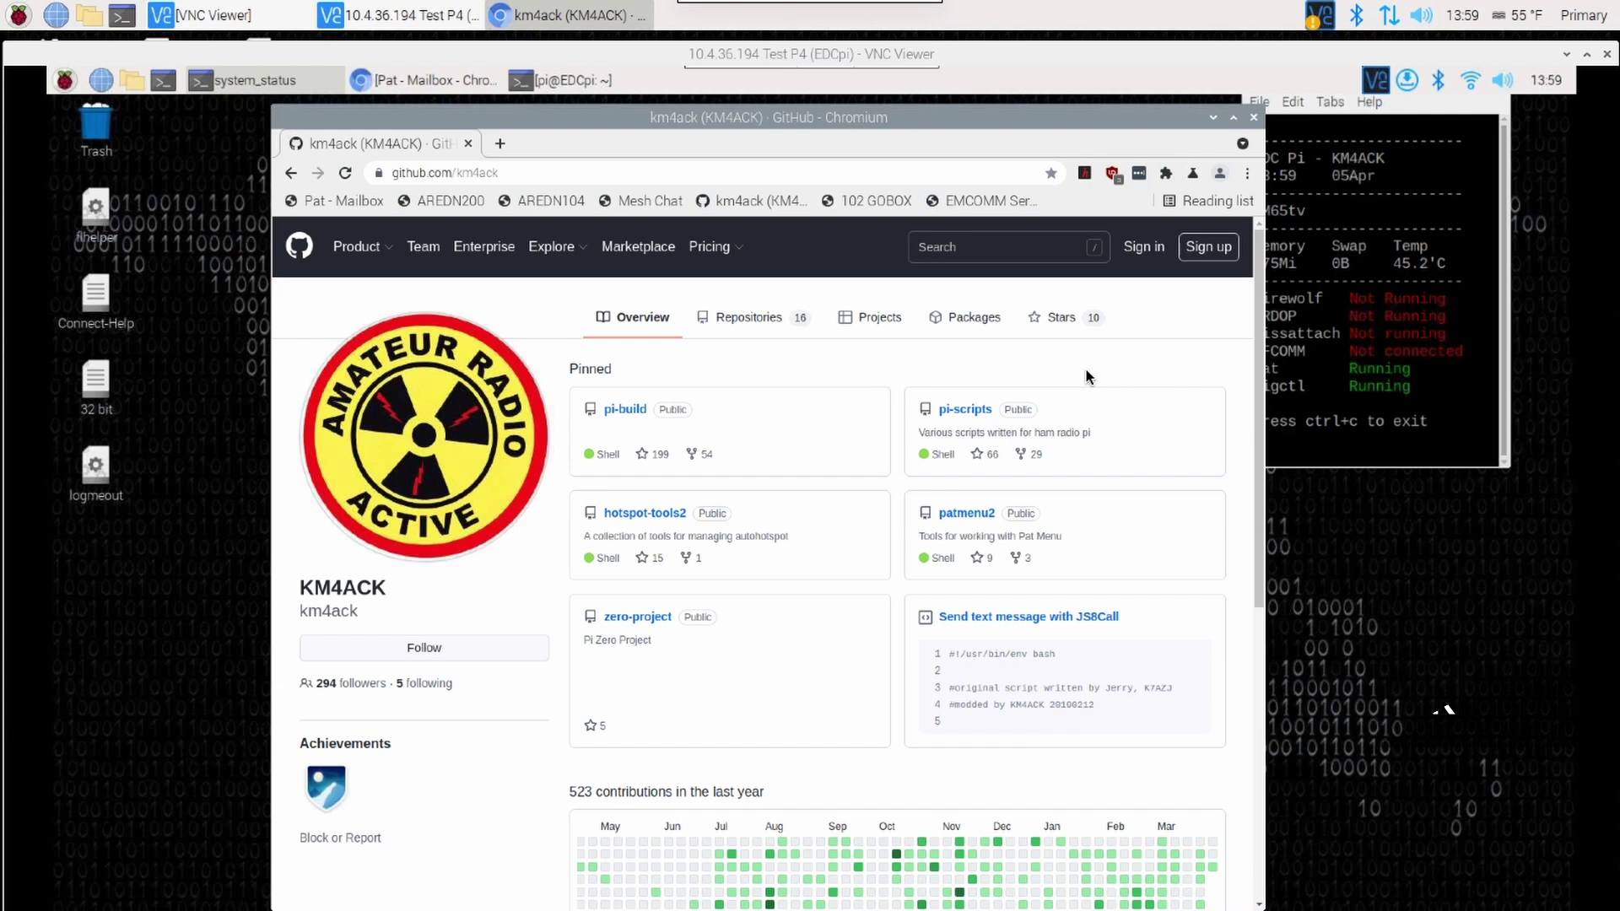
Open the flhelper script in km4ack's pi-scripts repository on GitHub
left_click(961, 410)
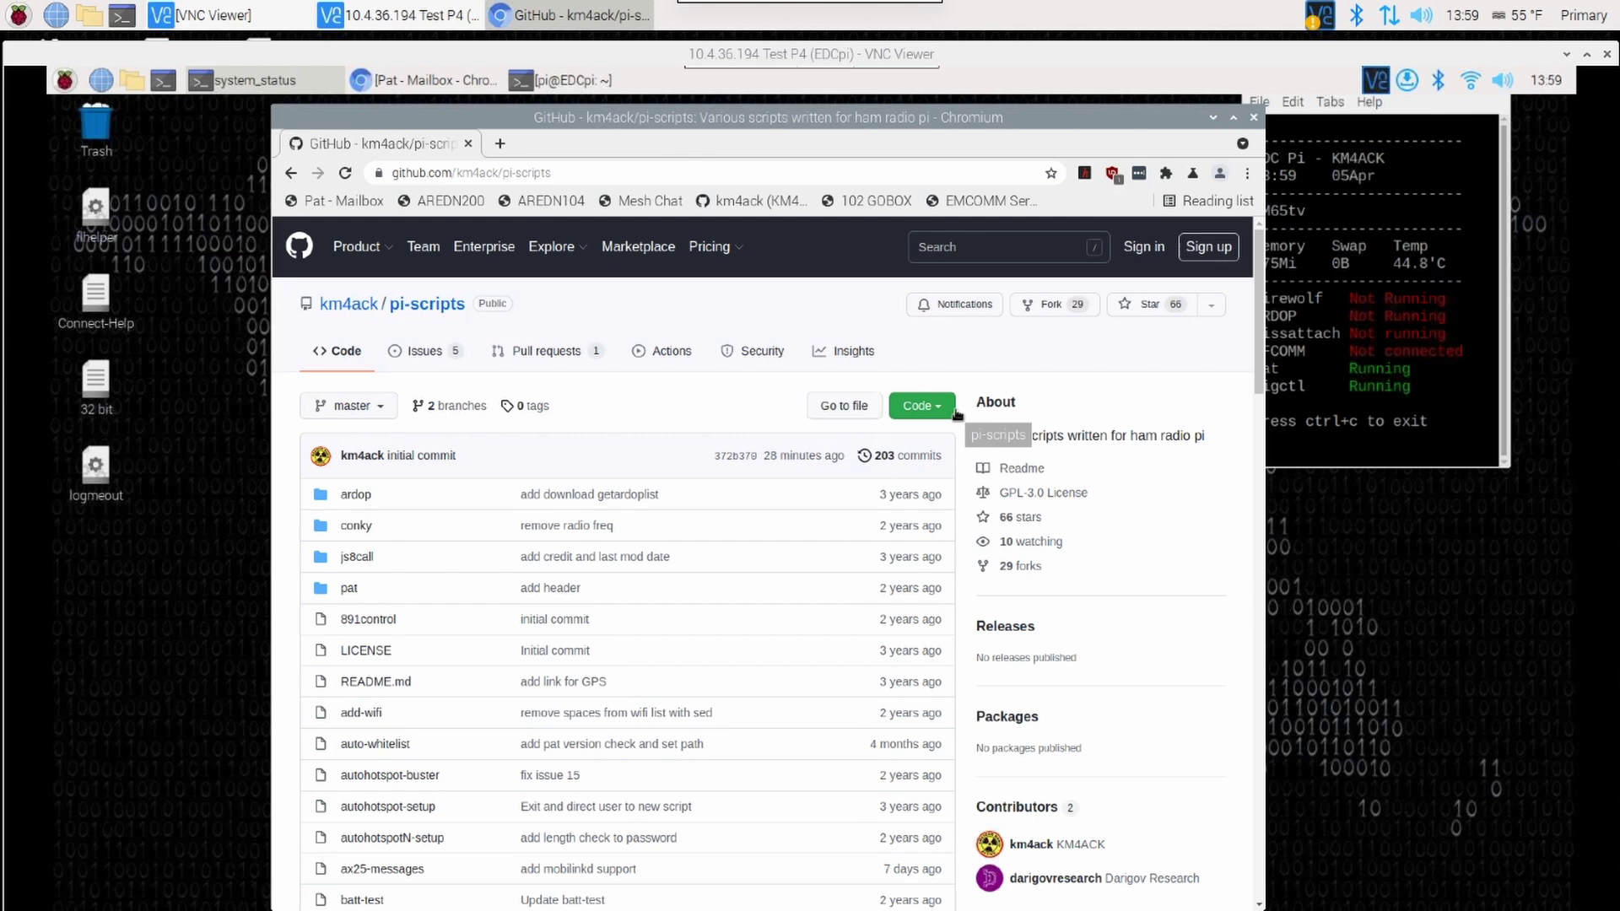
scroll(667, 511, "down", 3)
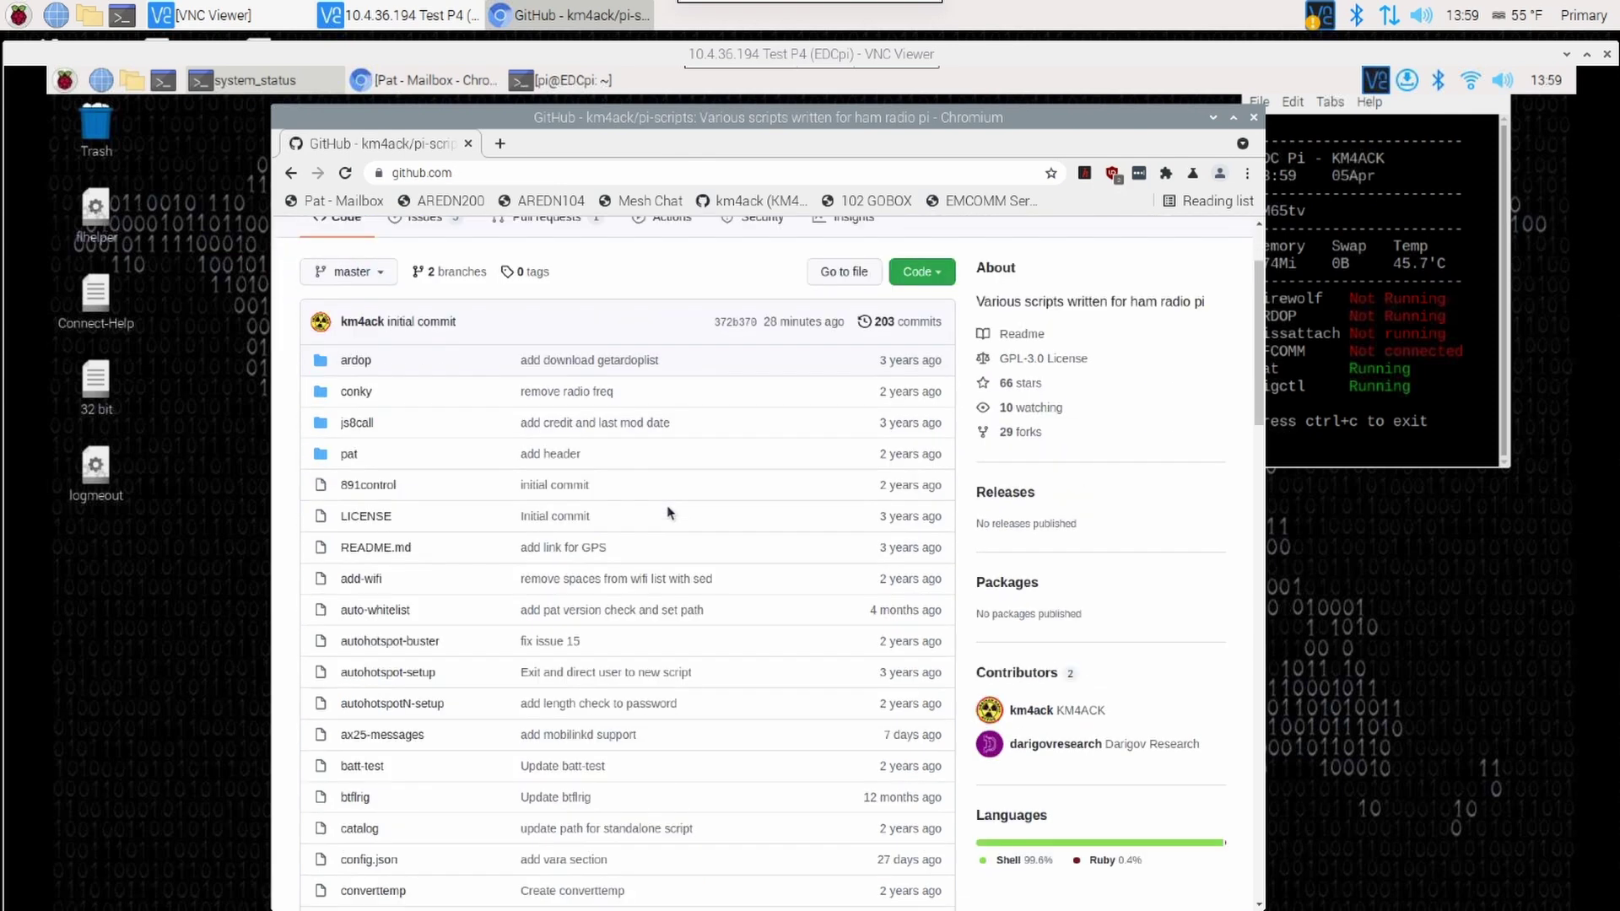
scroll(670, 511, "down", 1)
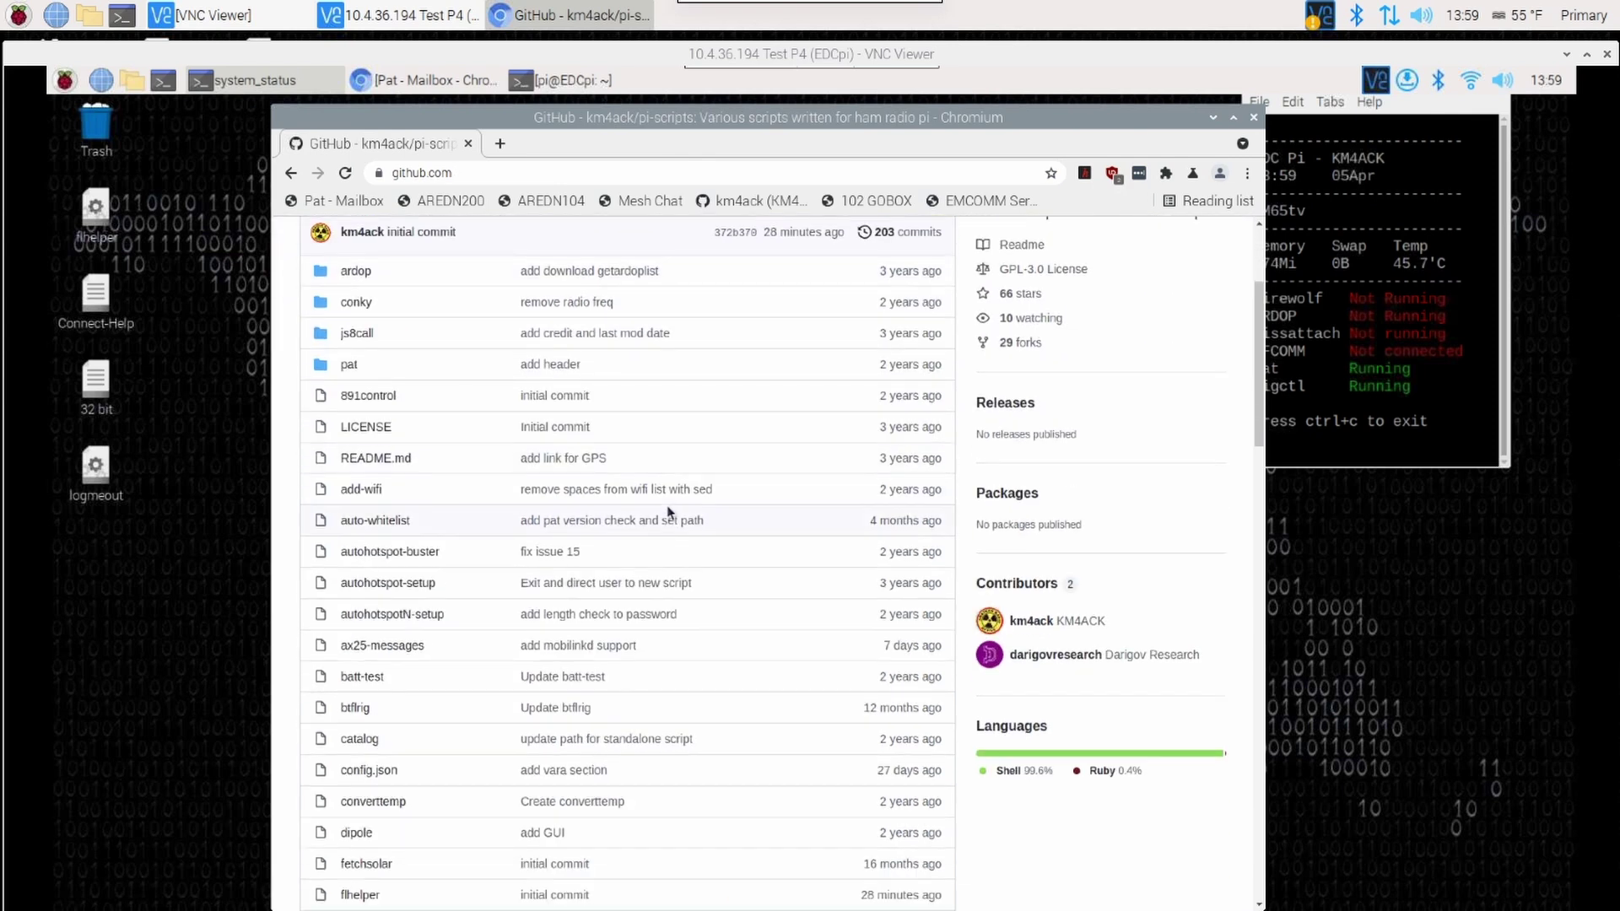
scroll(669, 512, "down", 4)
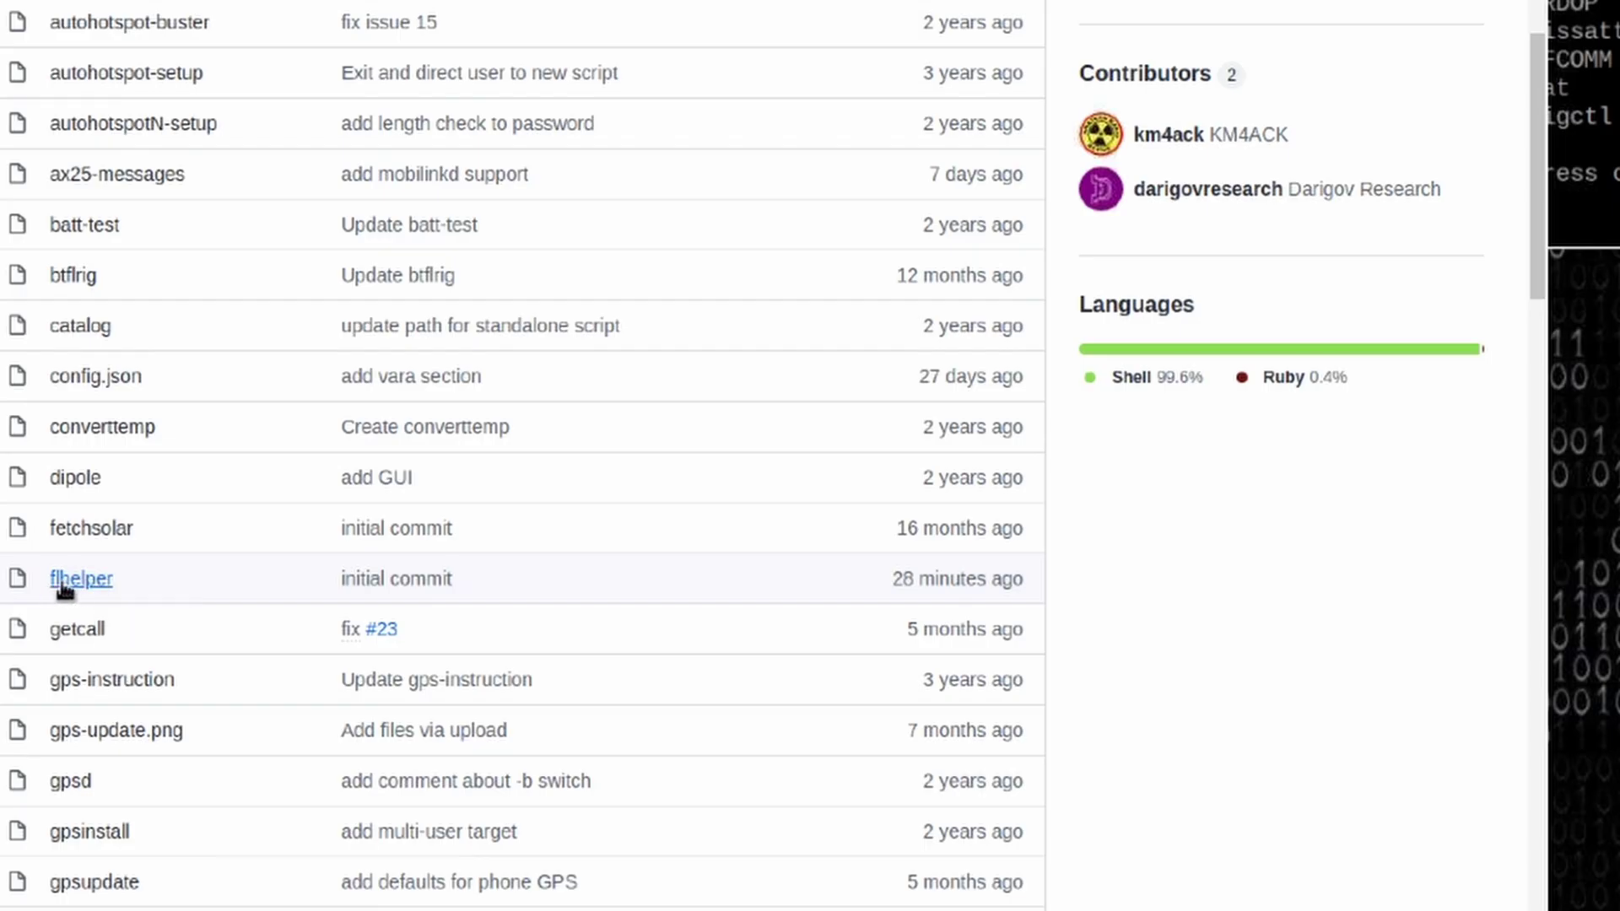
left_click(74, 583)
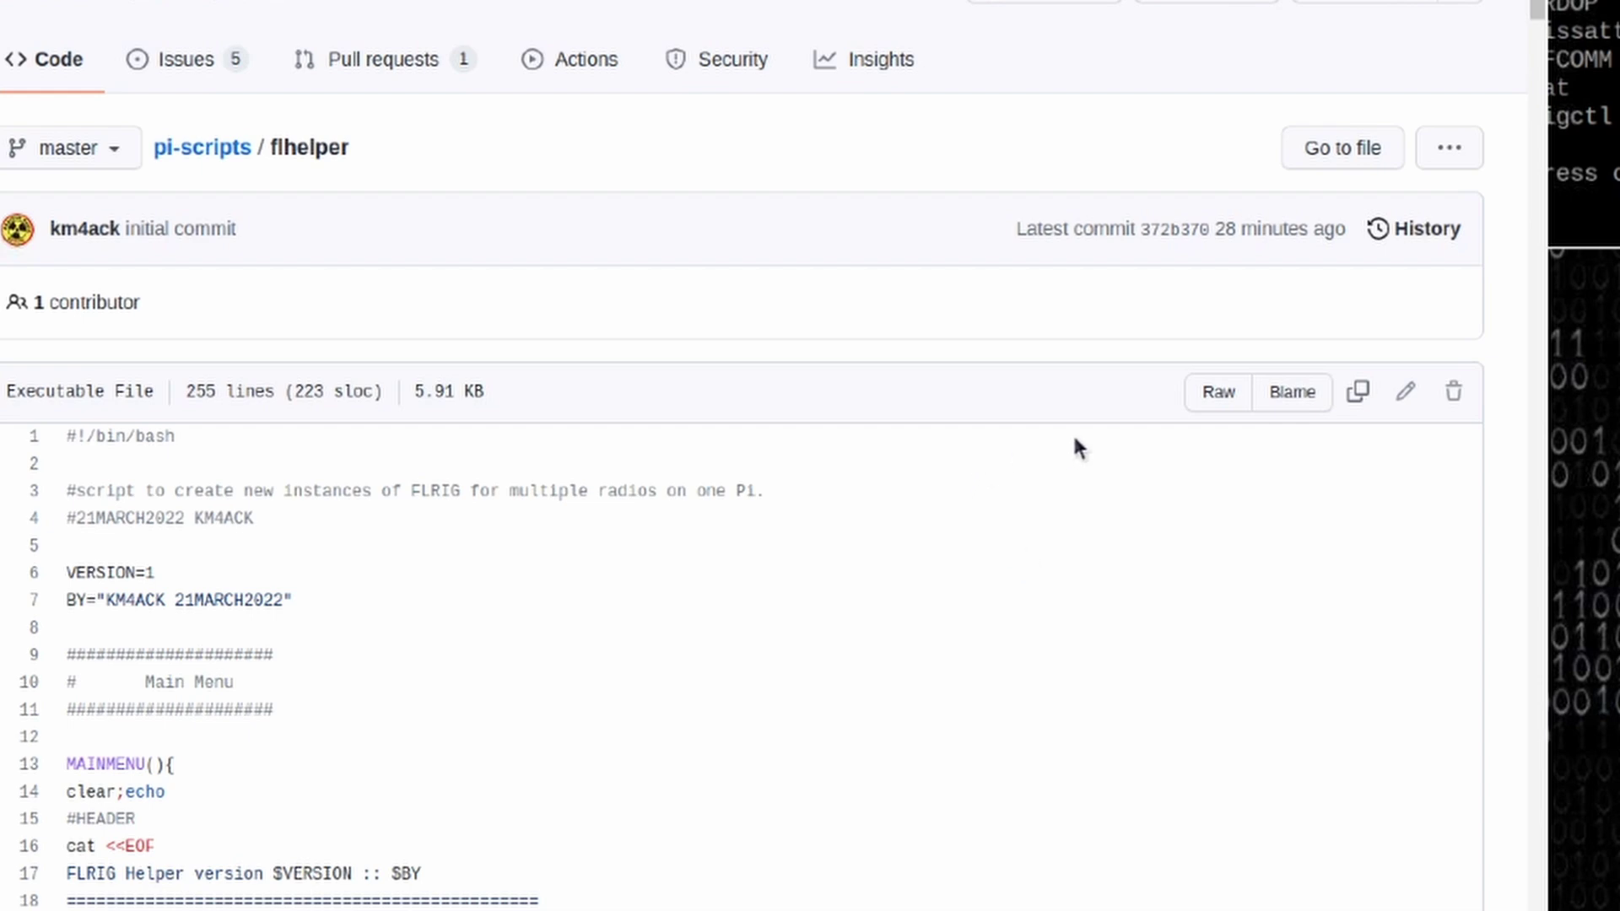
Show the raw version of the flhelper script and copy its URL
left_click(1219, 397)
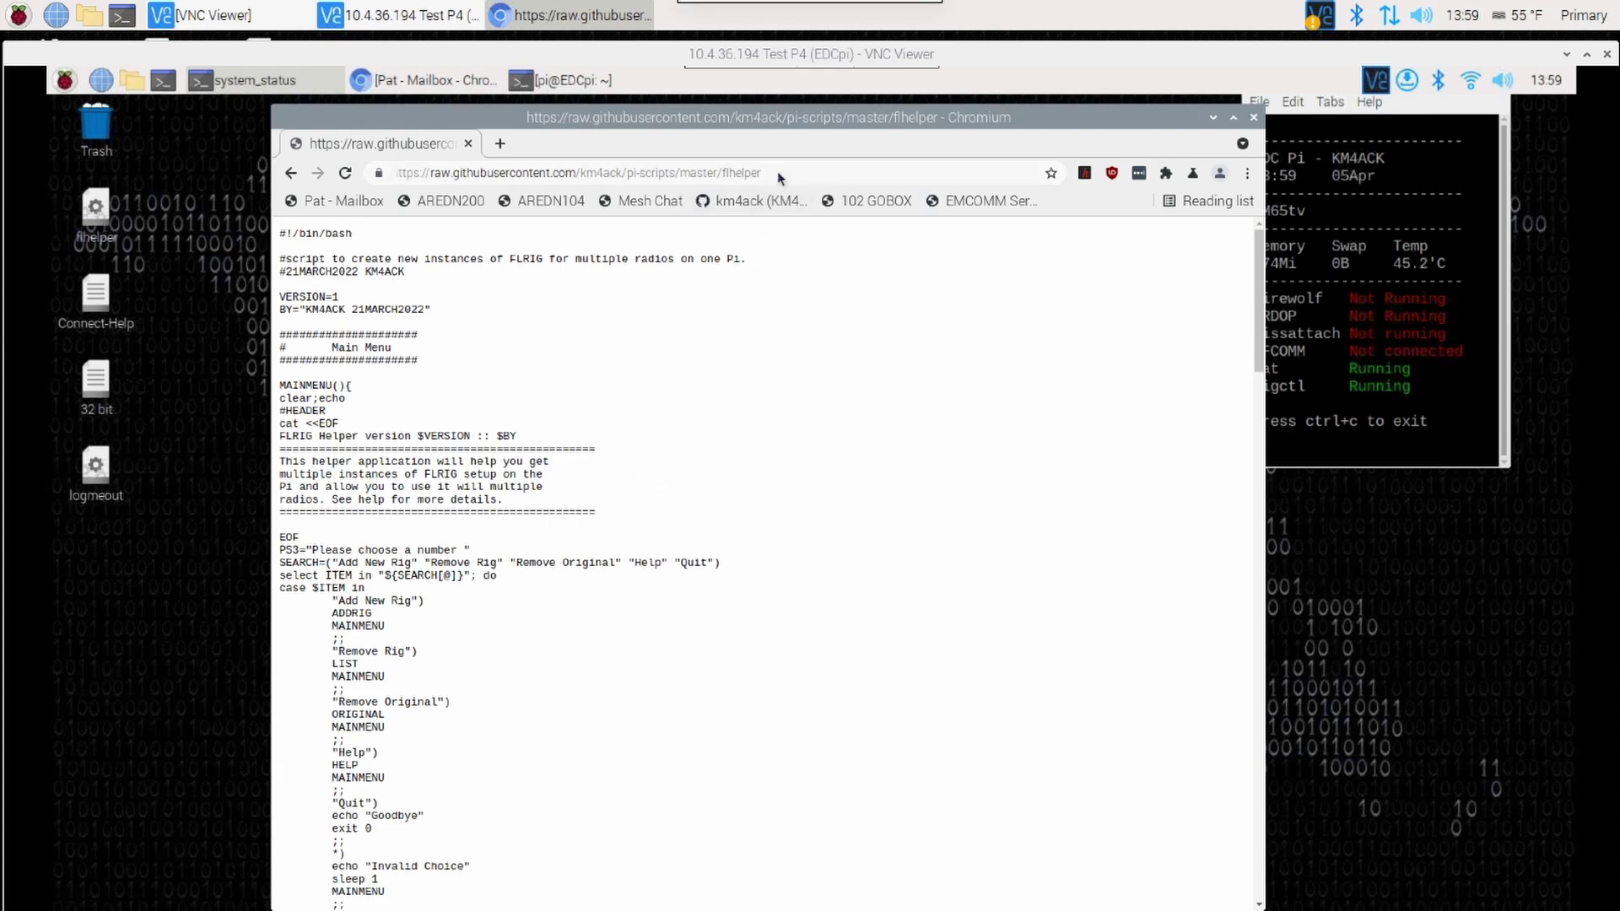
left_click(747, 172)
key("ctrl+c")
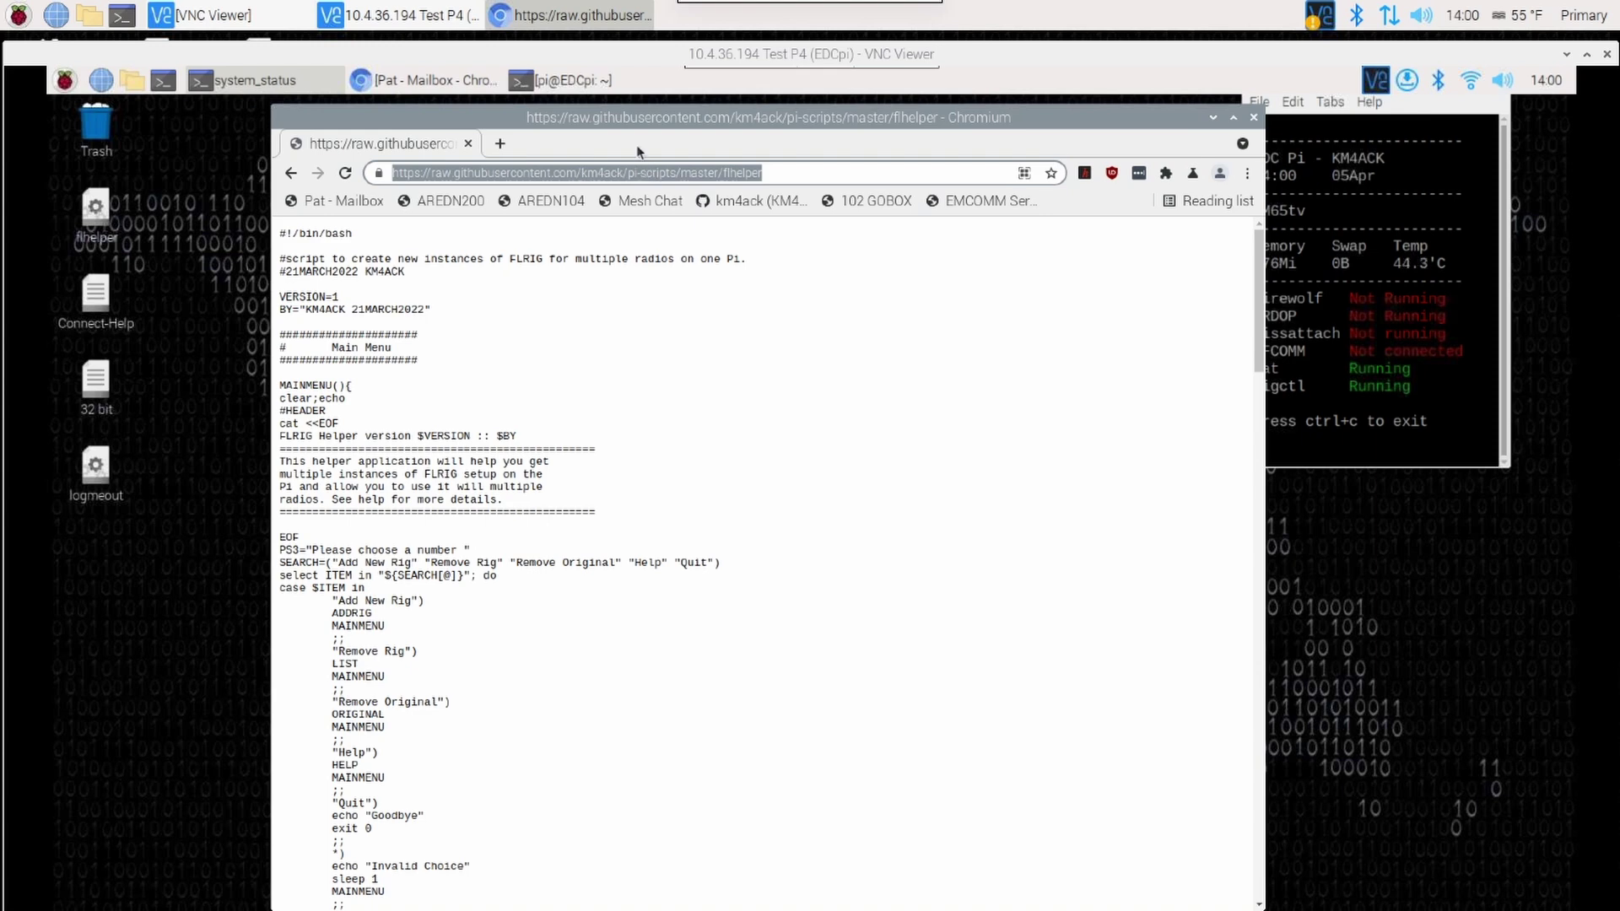
In the EDCpi terminal, change to the bin folder and download flhelper with wget from the copied raw GitHub URL
left_click(580, 81)
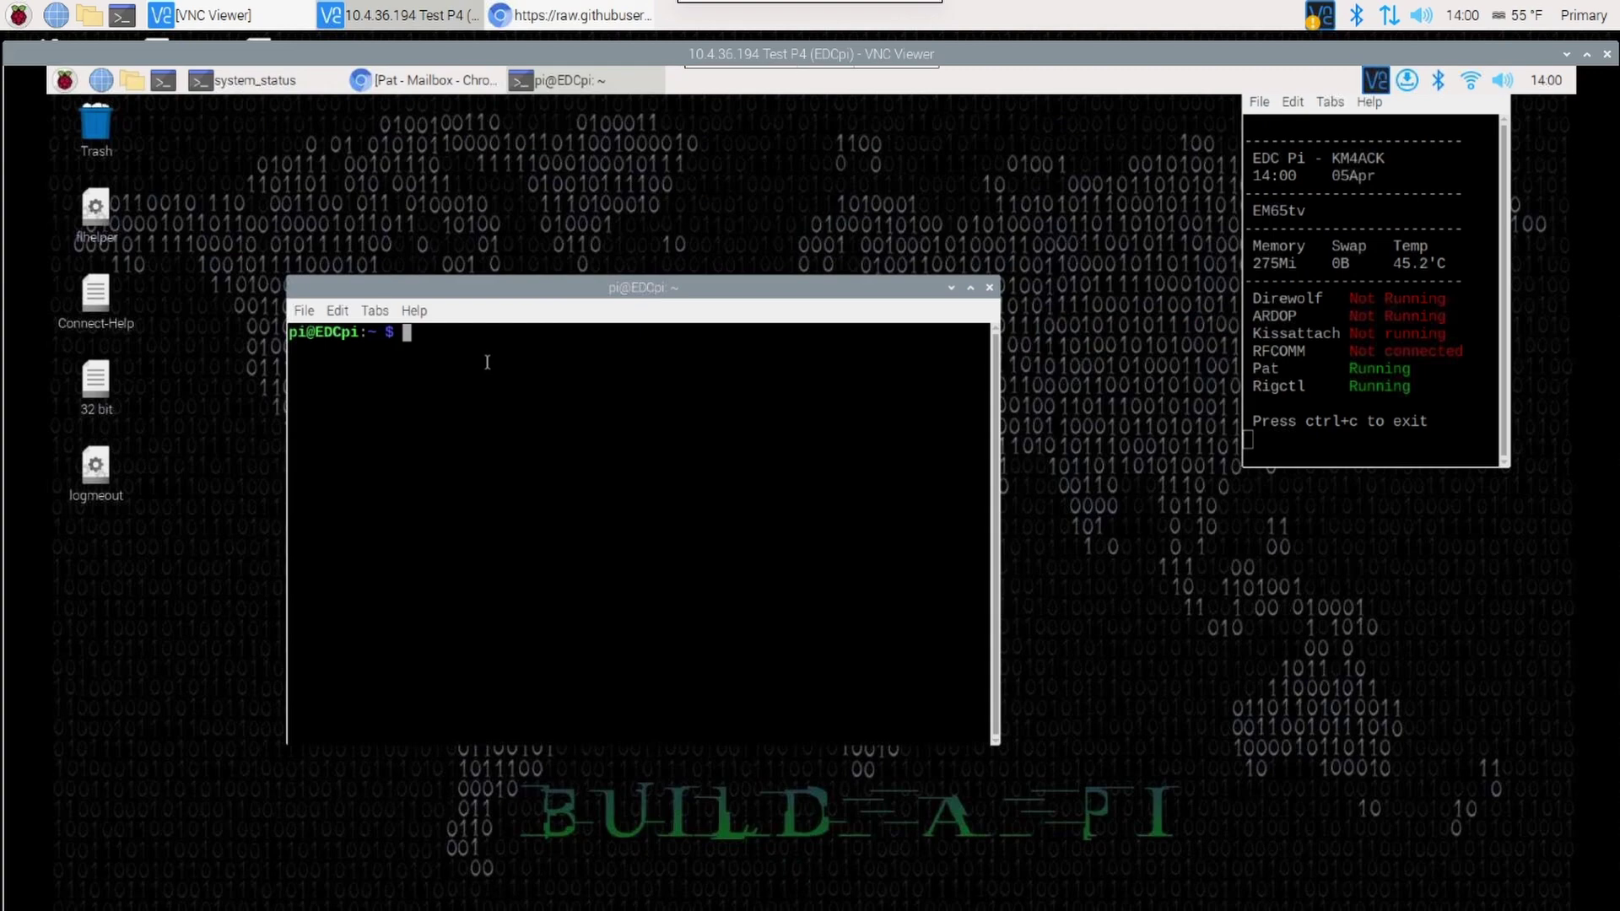
type("cd bin")
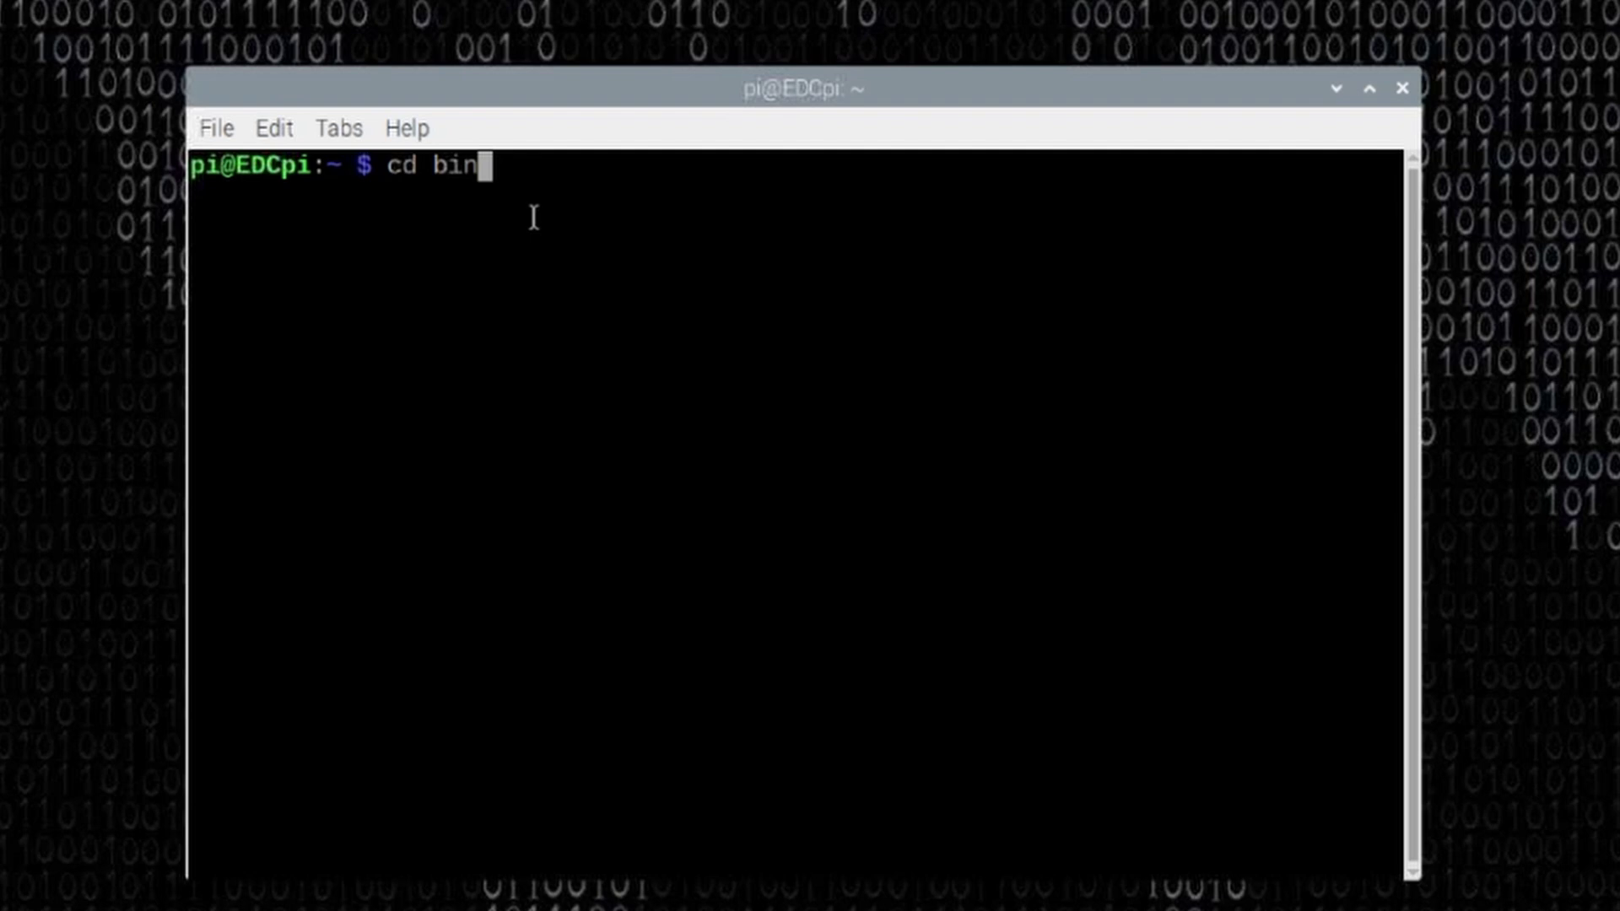
key("Return")
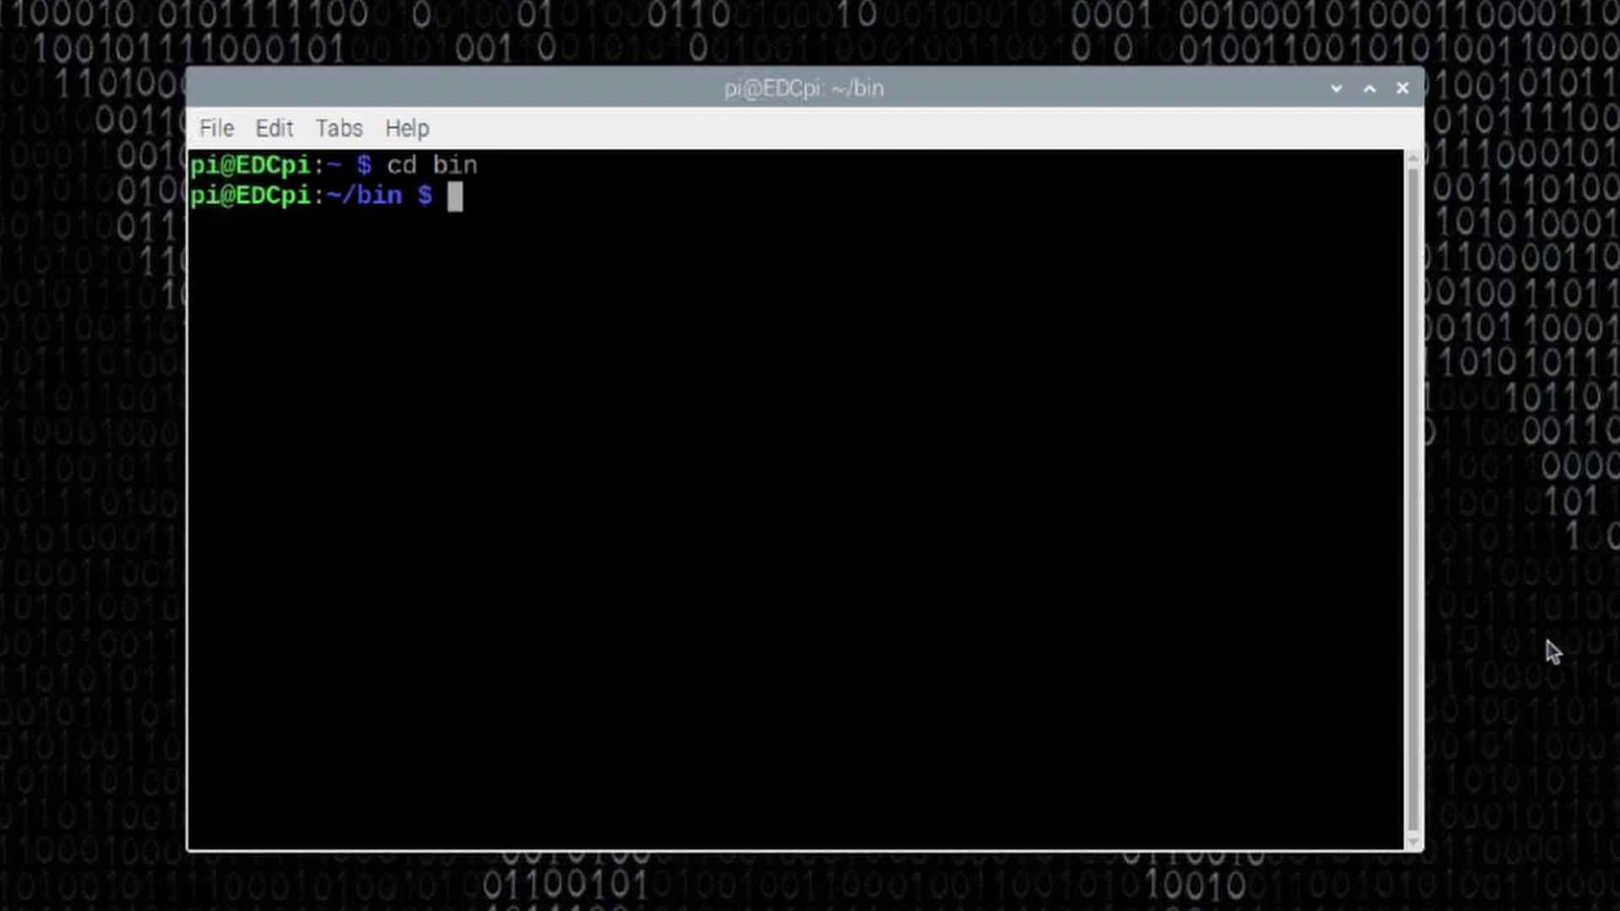
type("wget")
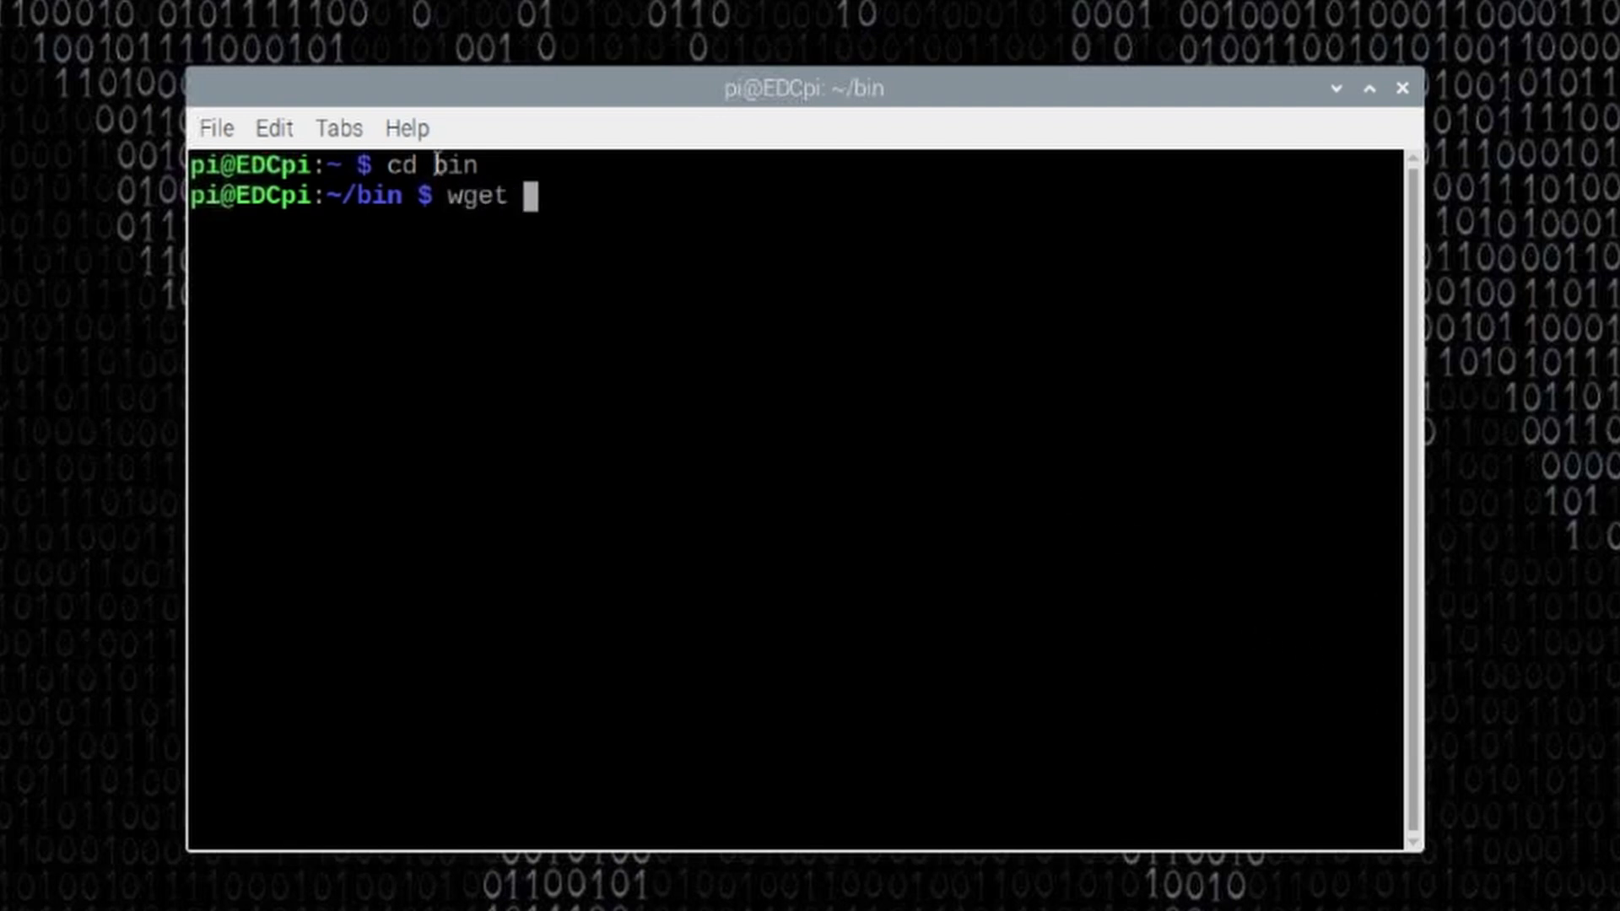
right_click(550, 186)
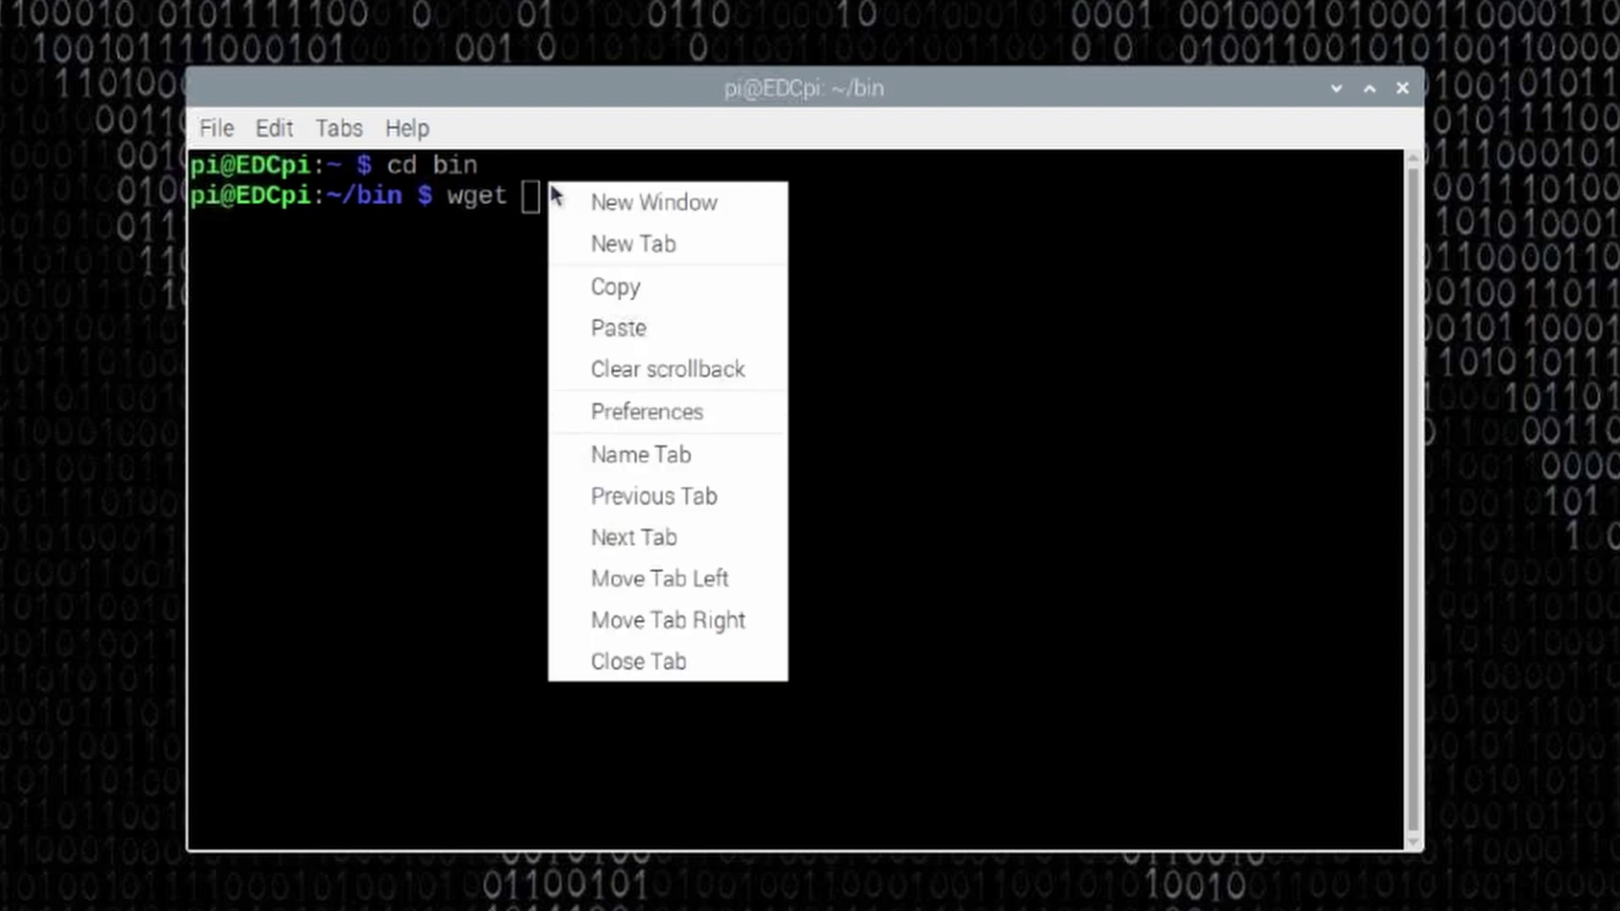
left_click(663, 329)
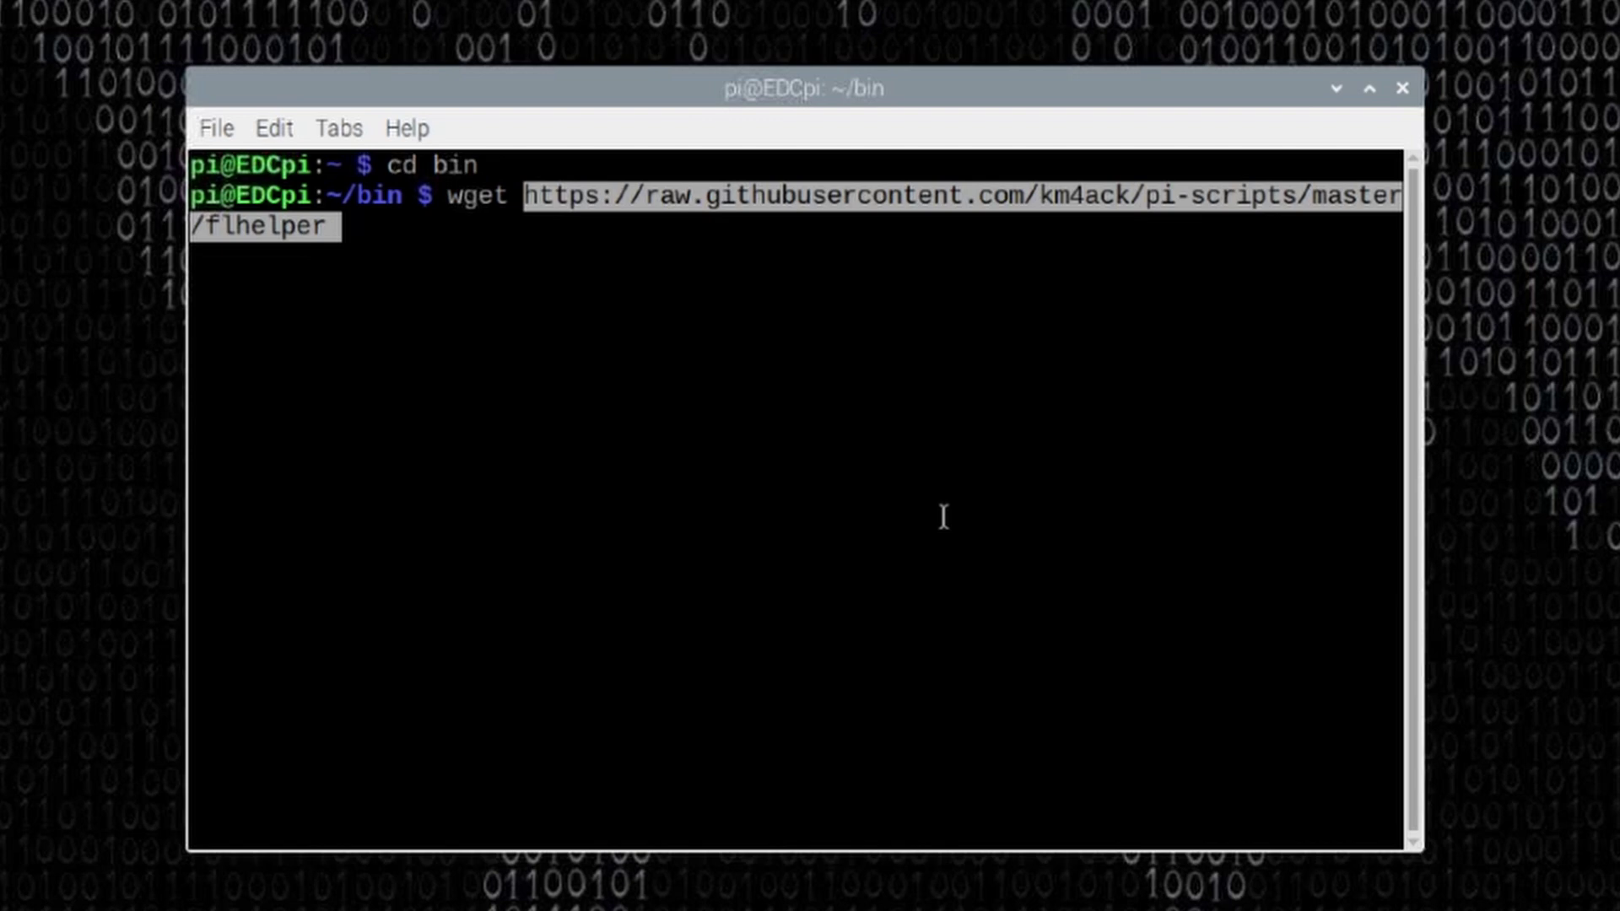
key("Return")
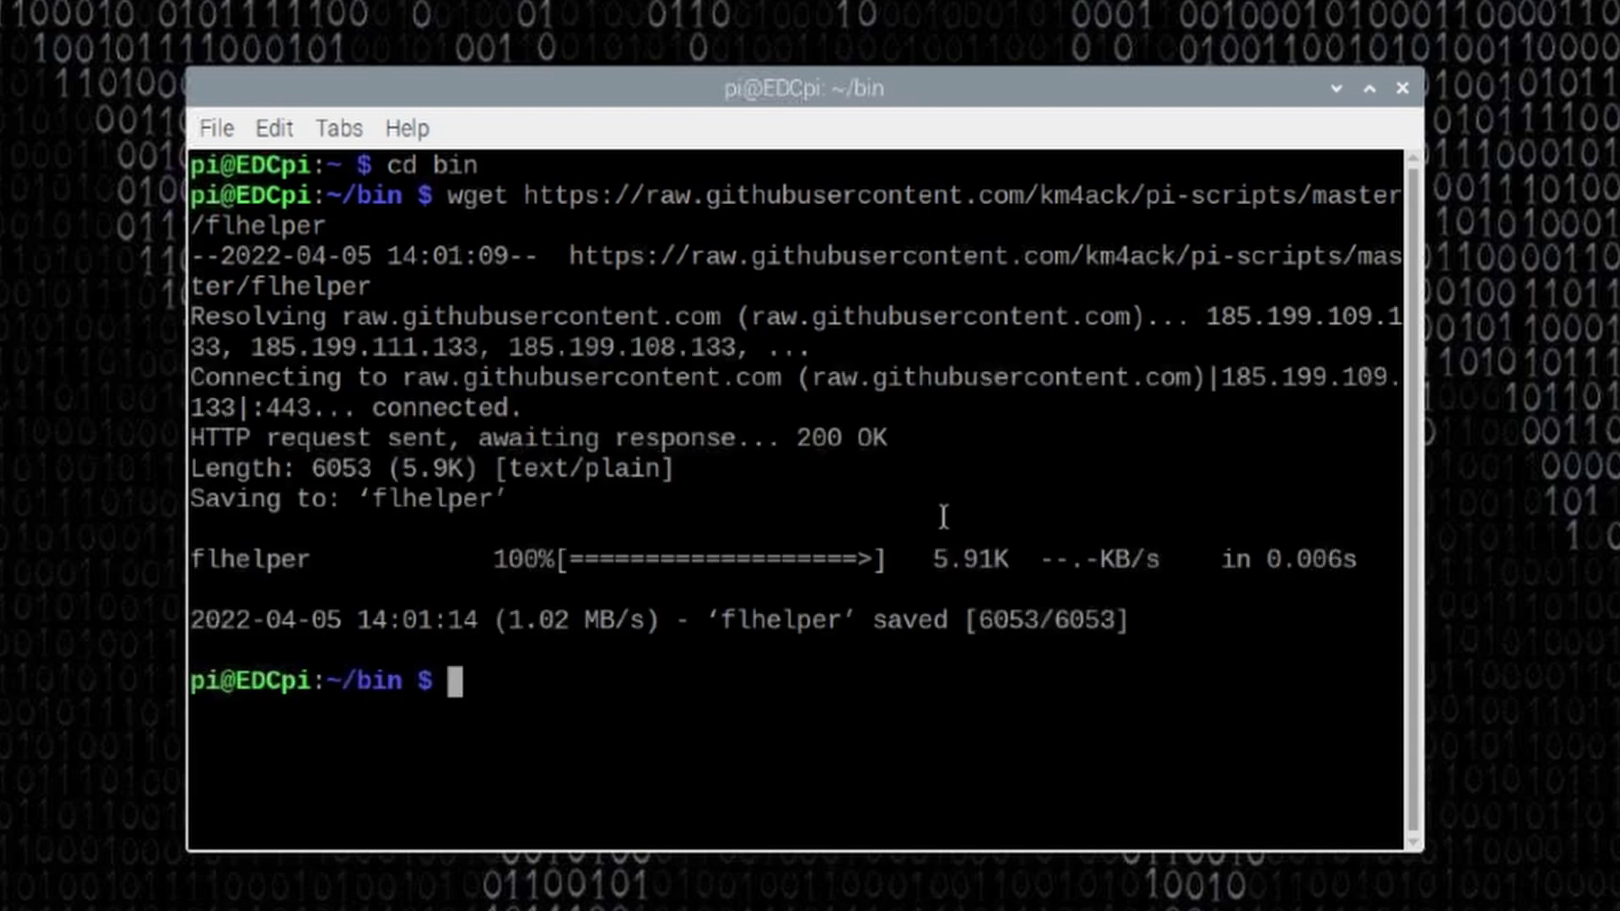
Make the script executable with chmod +x flhelper, then clear the terminal and list the bin folder
type("chmod ")
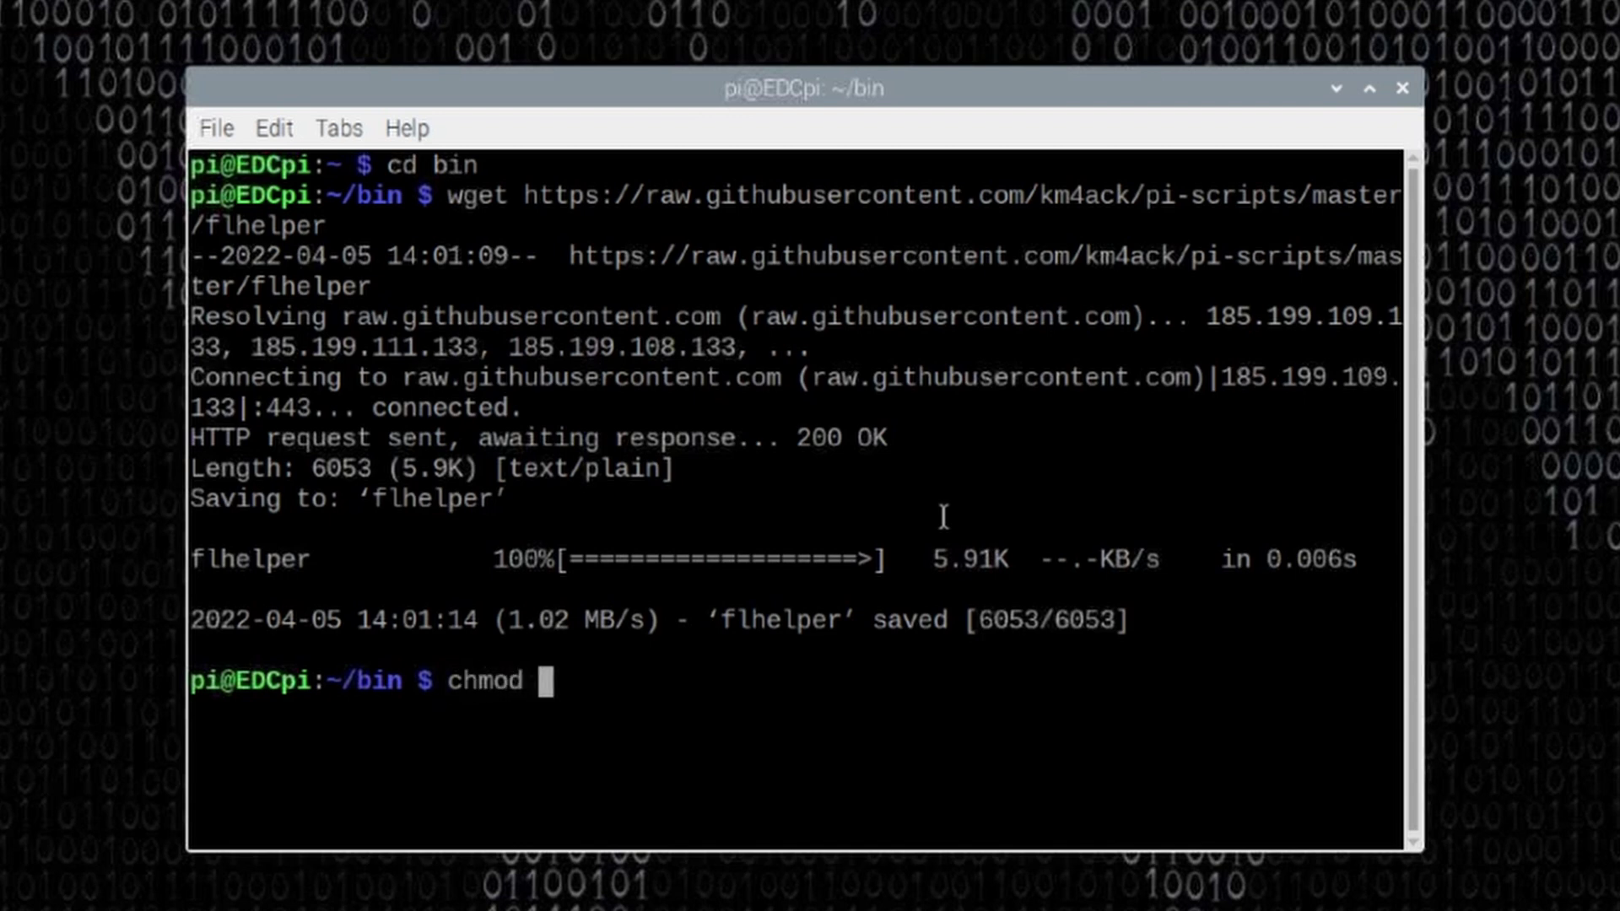
type("+x flhelper")
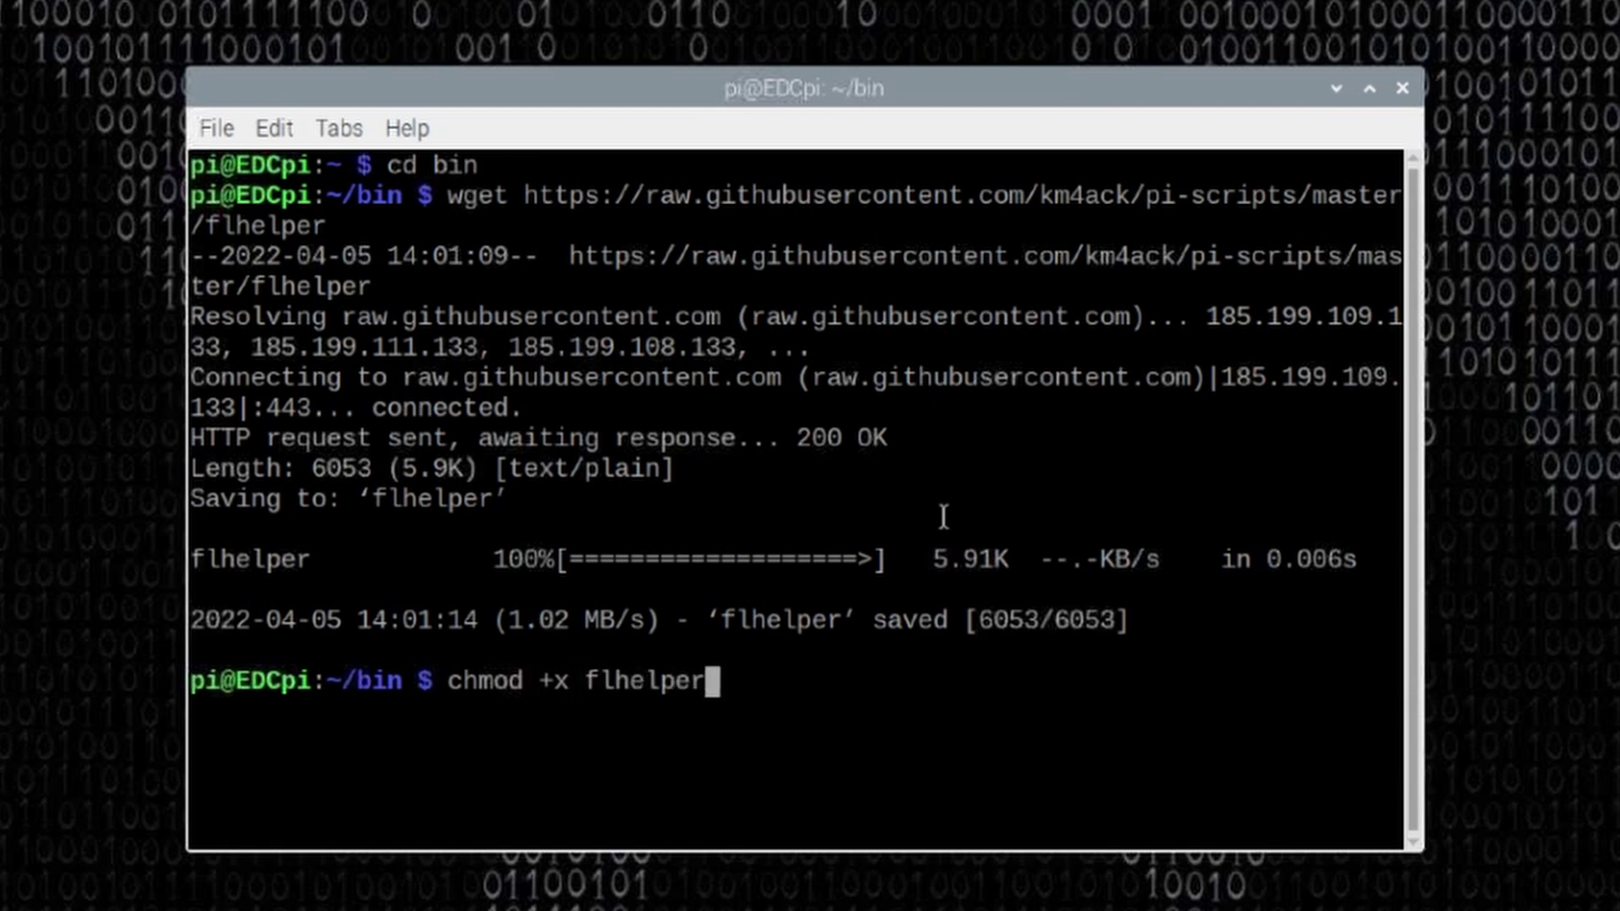
key("Return")
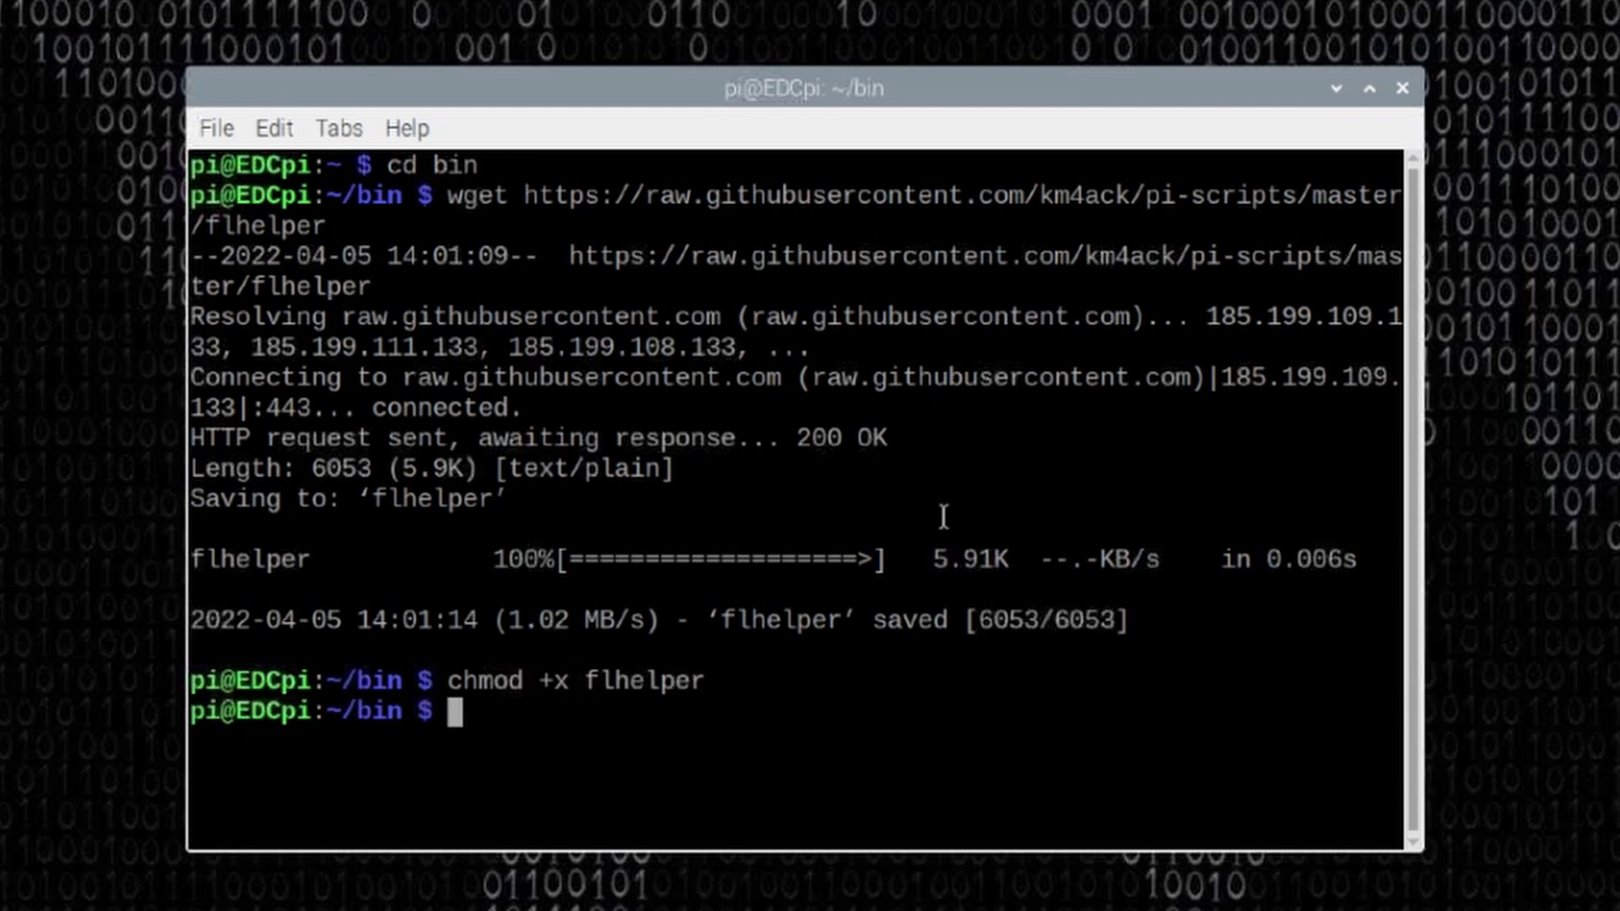
type("clear")
key("Return")
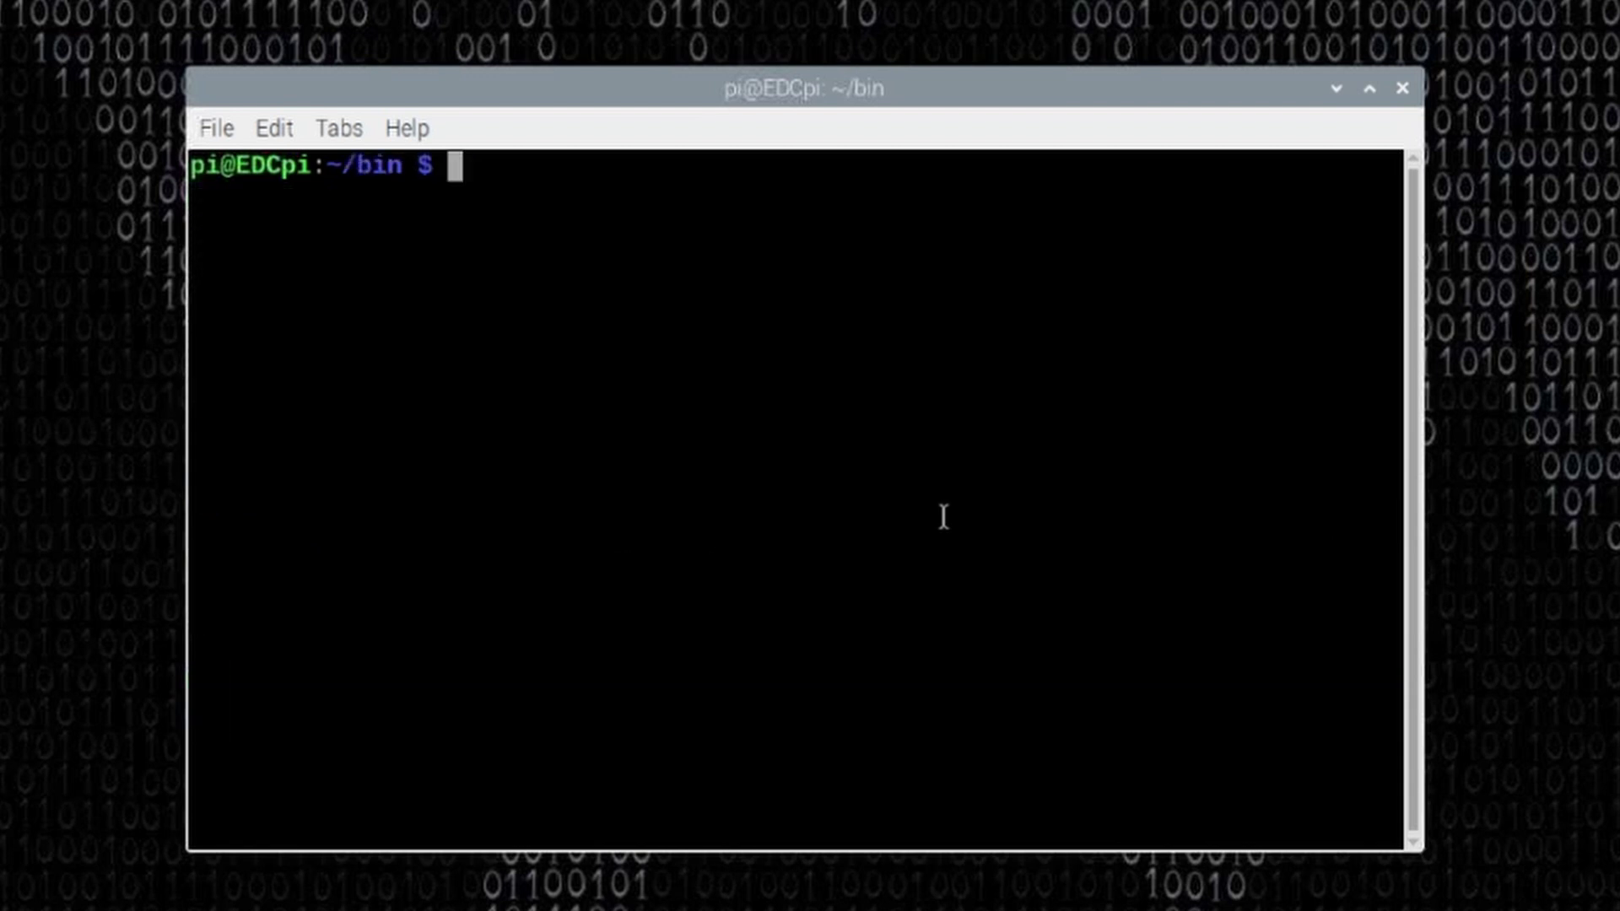
type("ls")
key("Return")
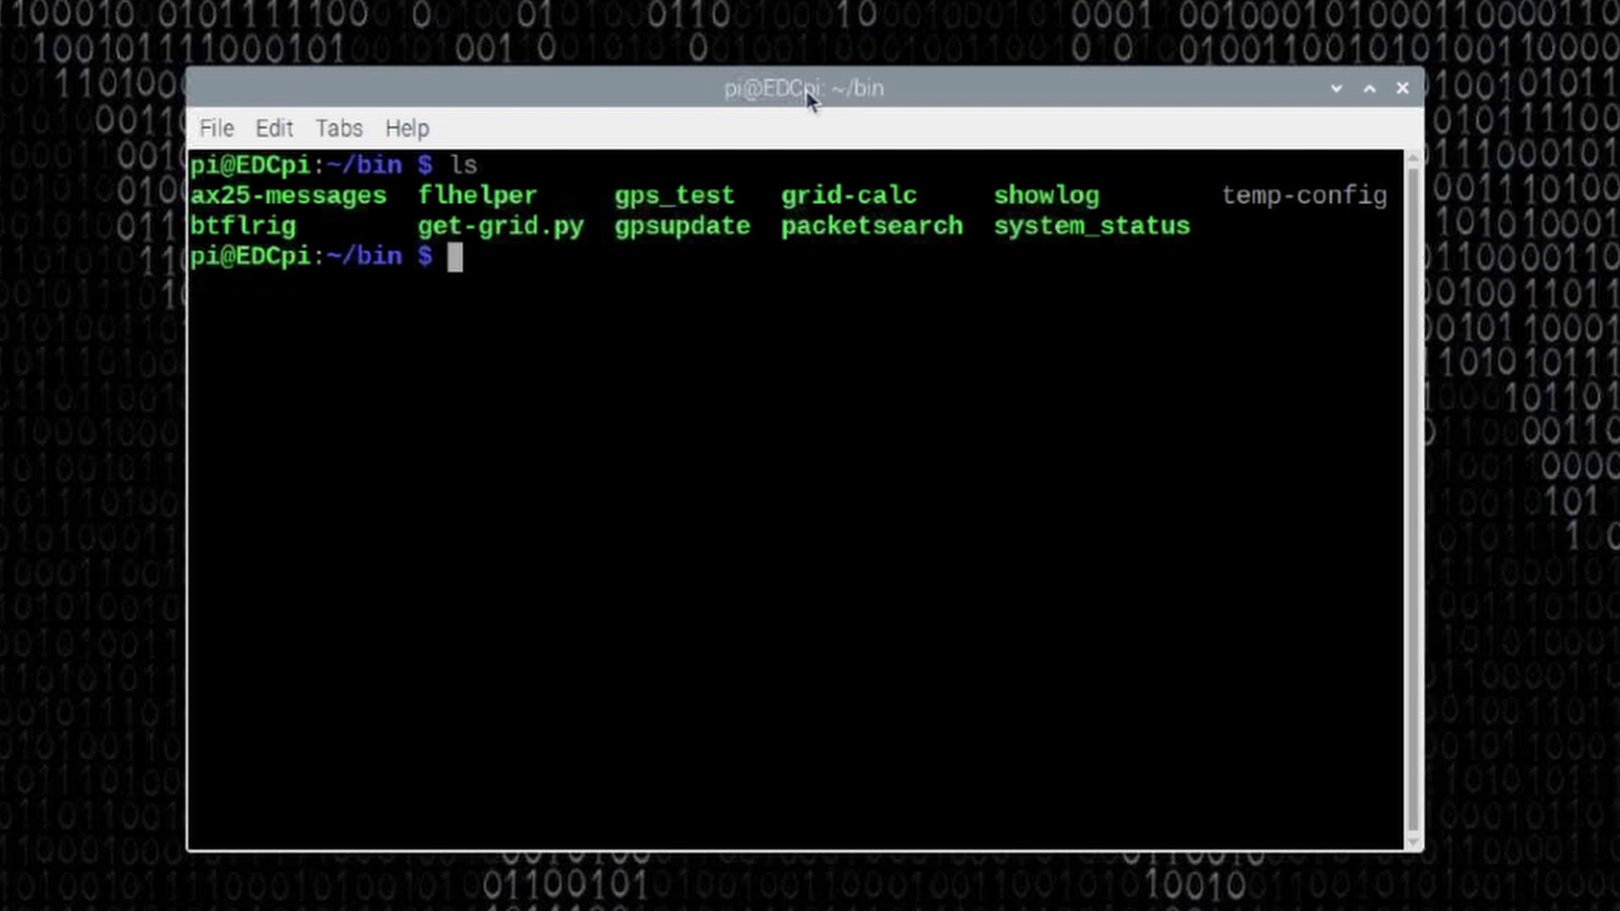
Run flhelper install and close the terminal
type("flhelper")
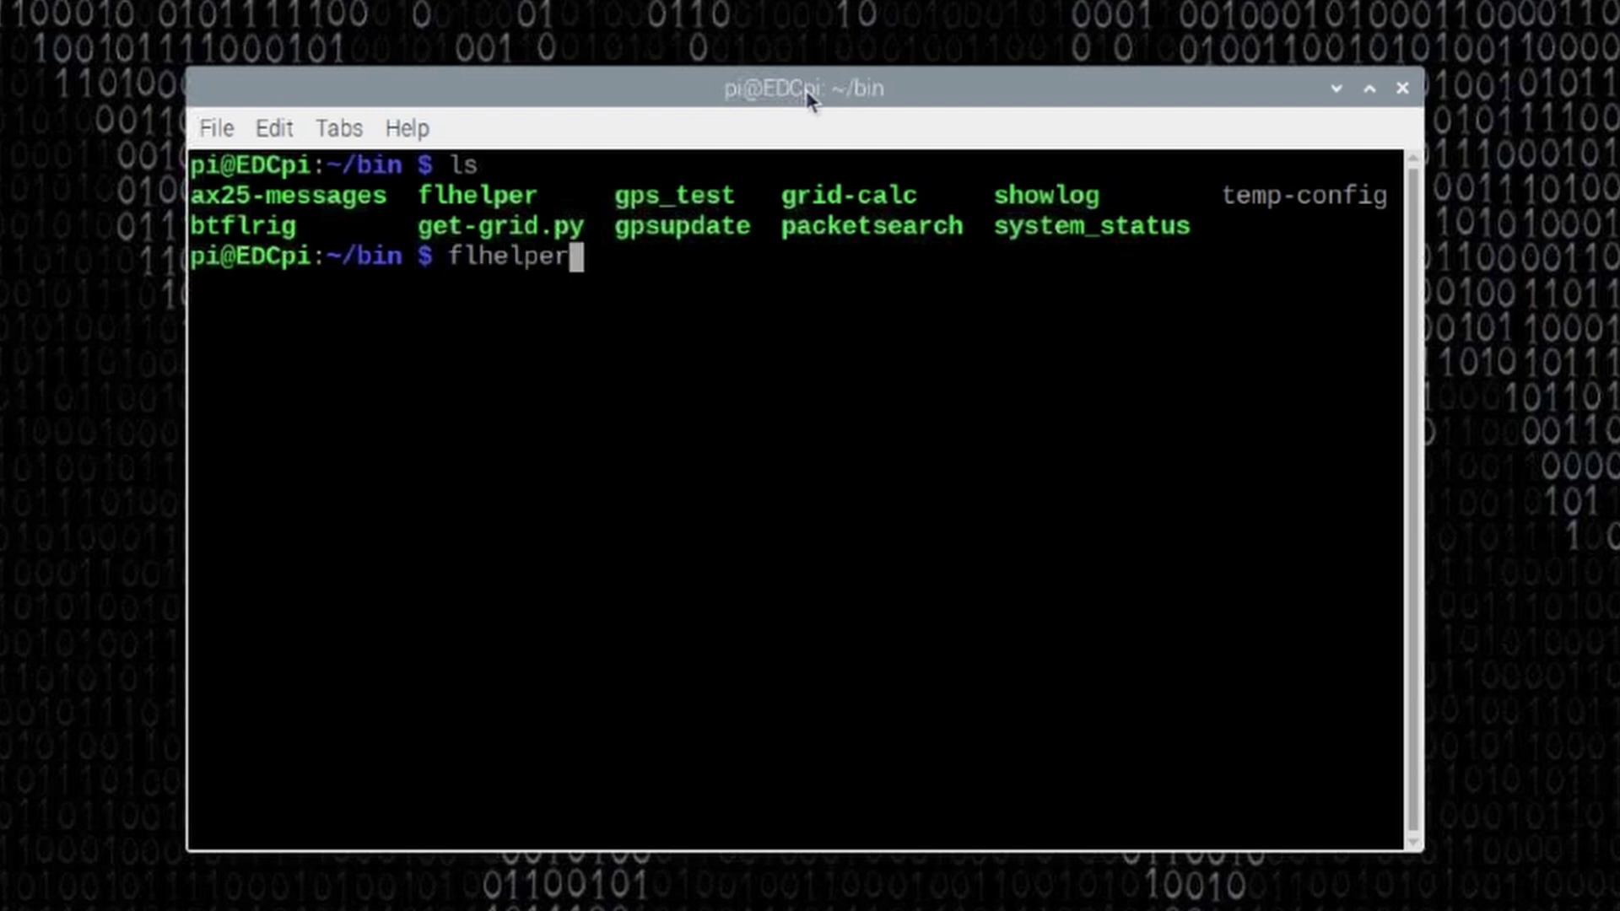
type(" install")
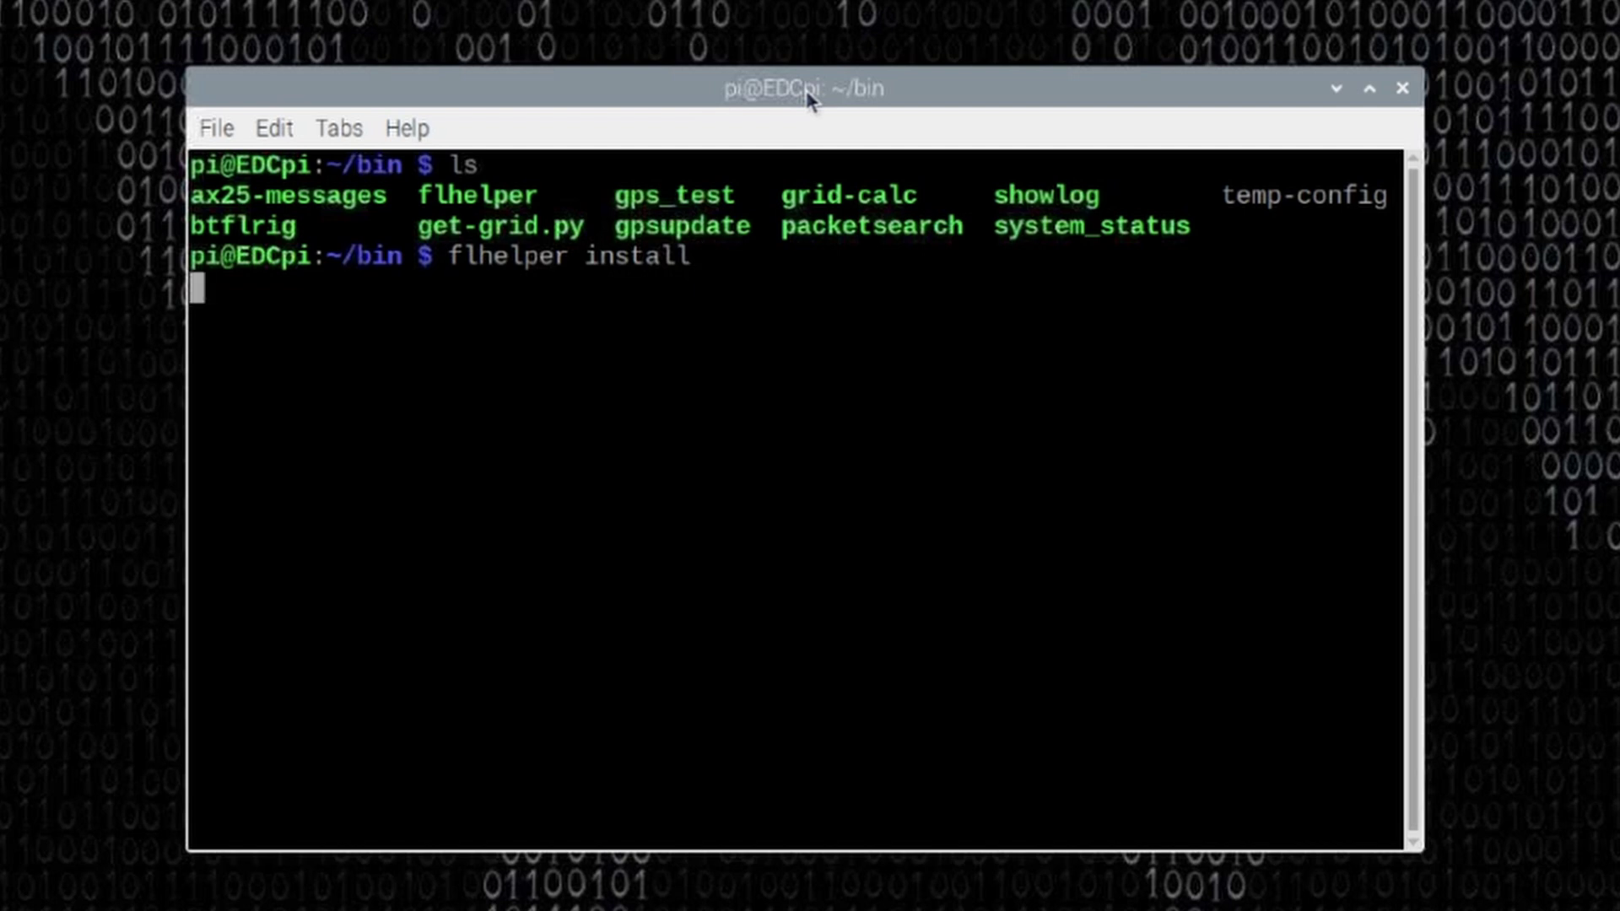
key("Return")
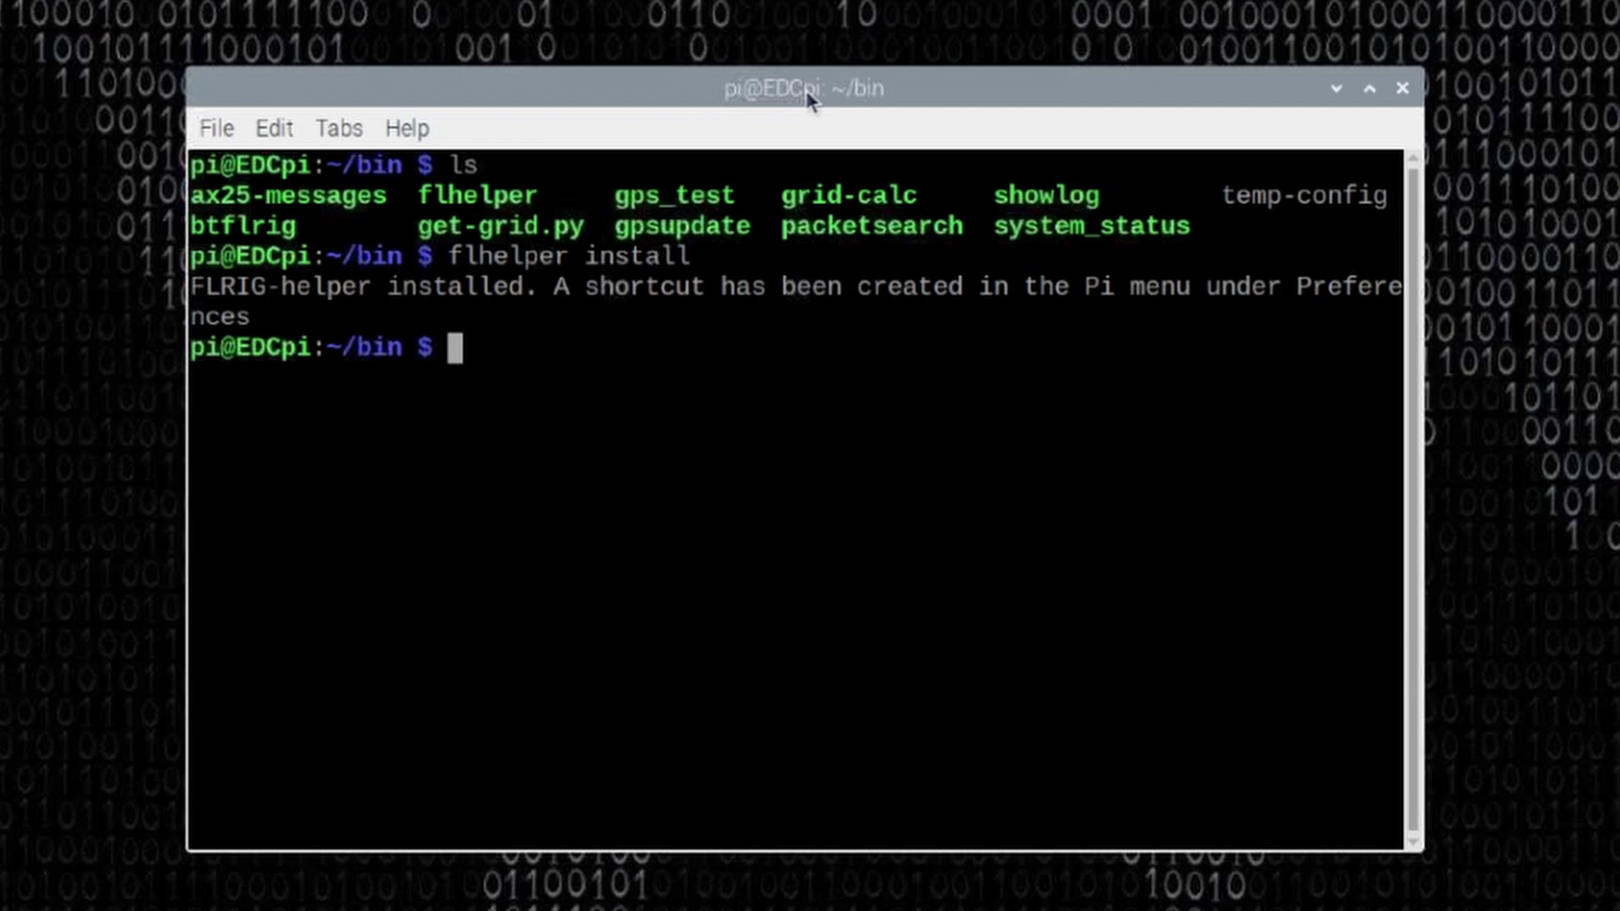
left_click(1401, 88)
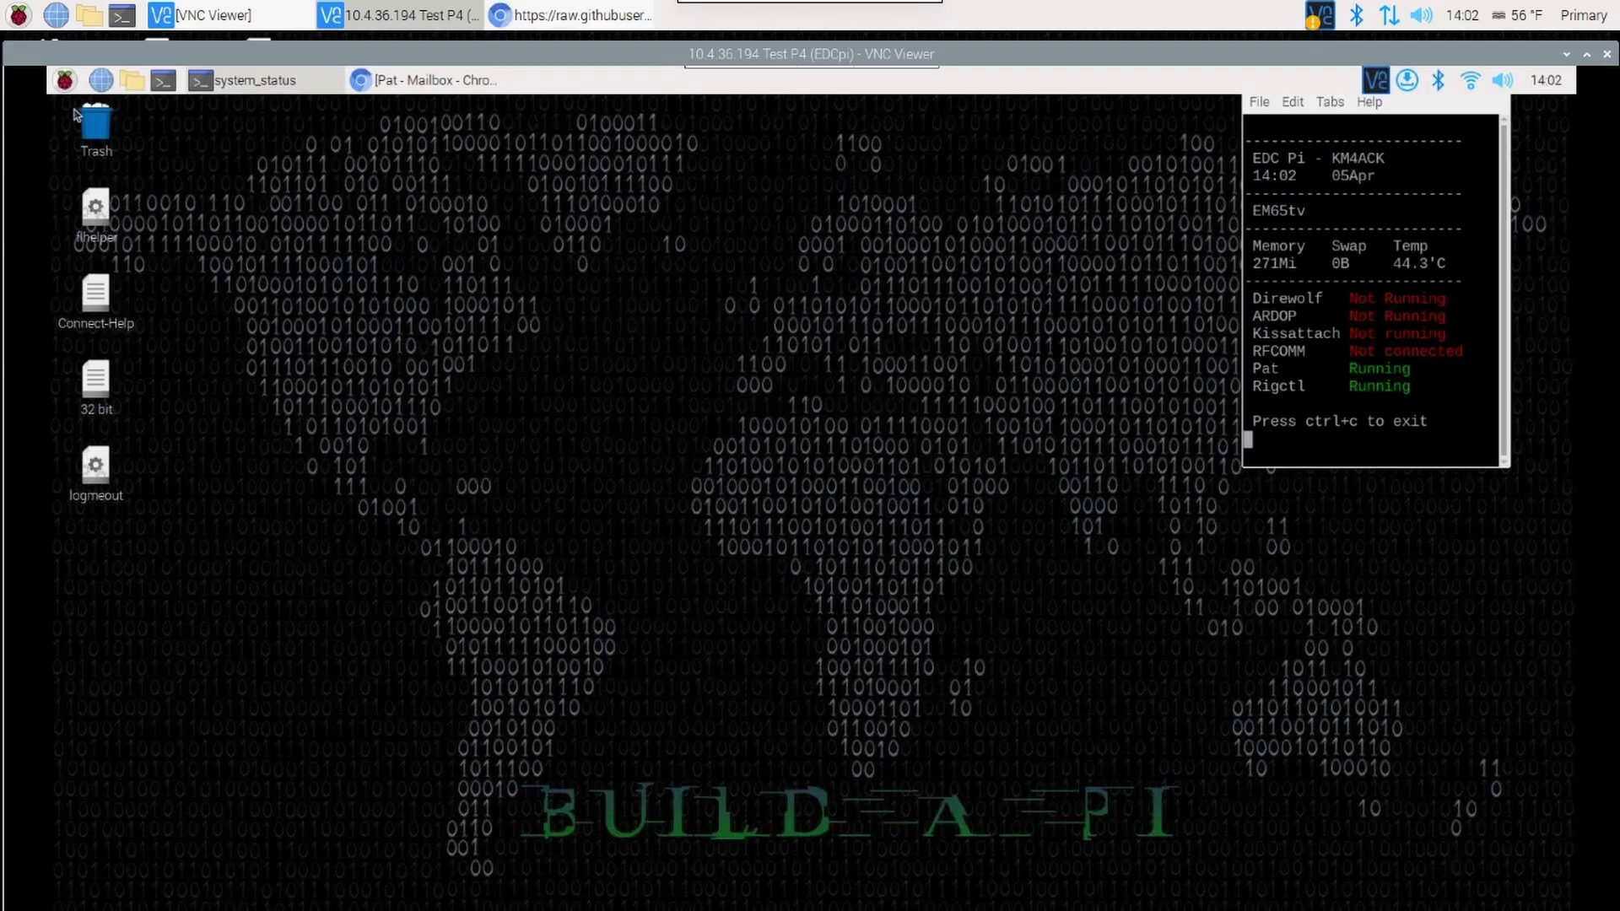
Launch FLRIG Helper from the preferences programs, add a new rig with model number 705a, and quit the helper
left_click(66, 82)
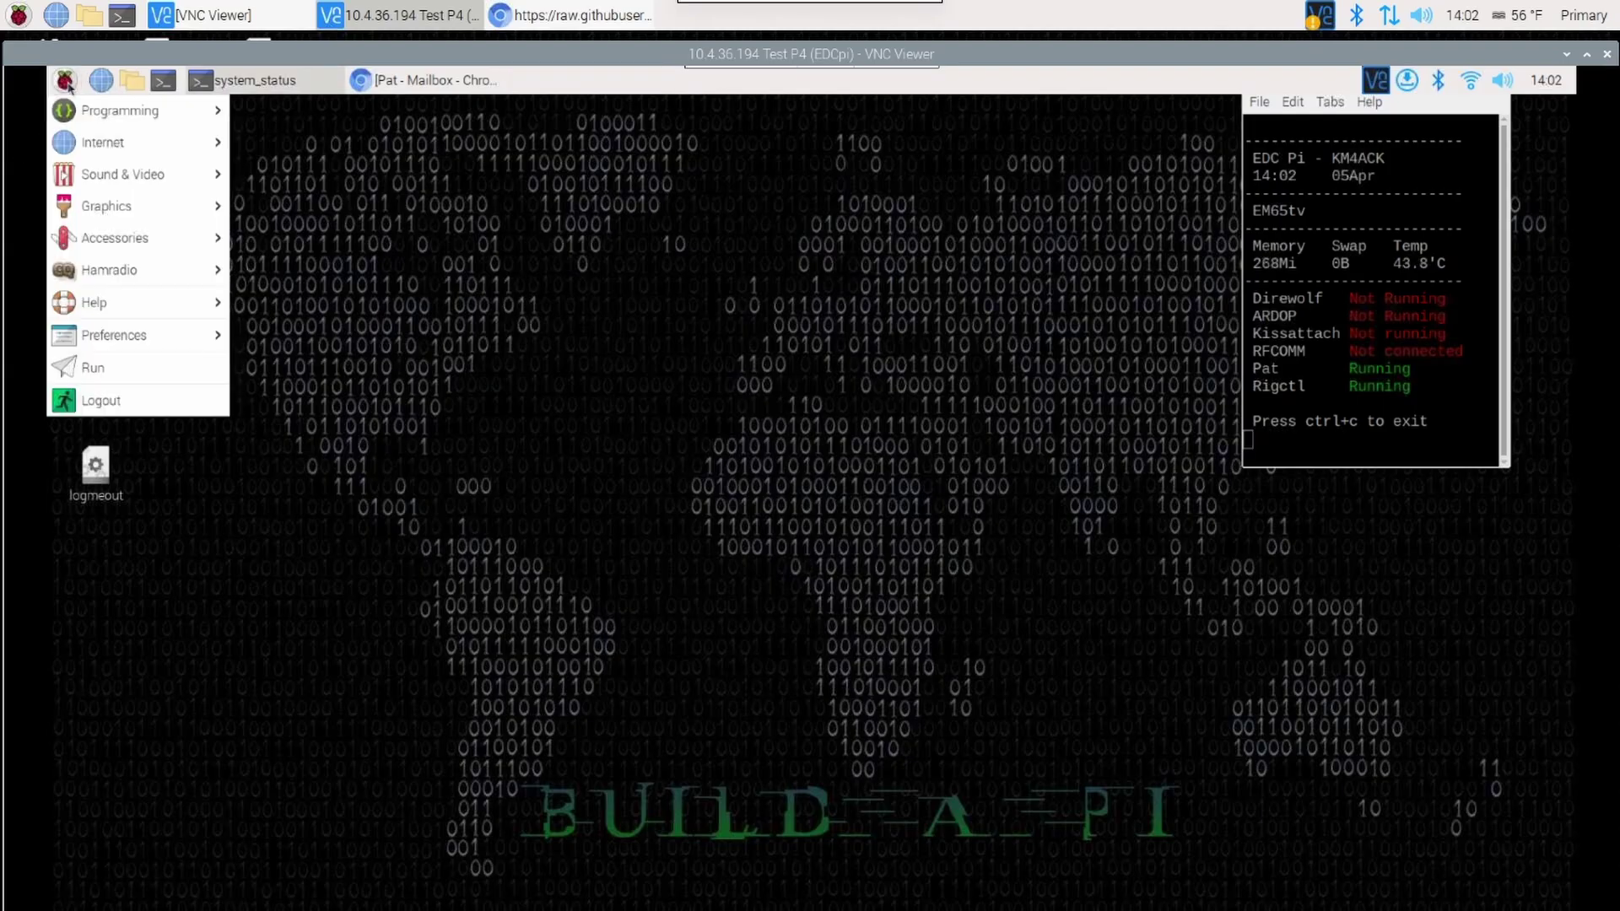
mouse_move(143, 337)
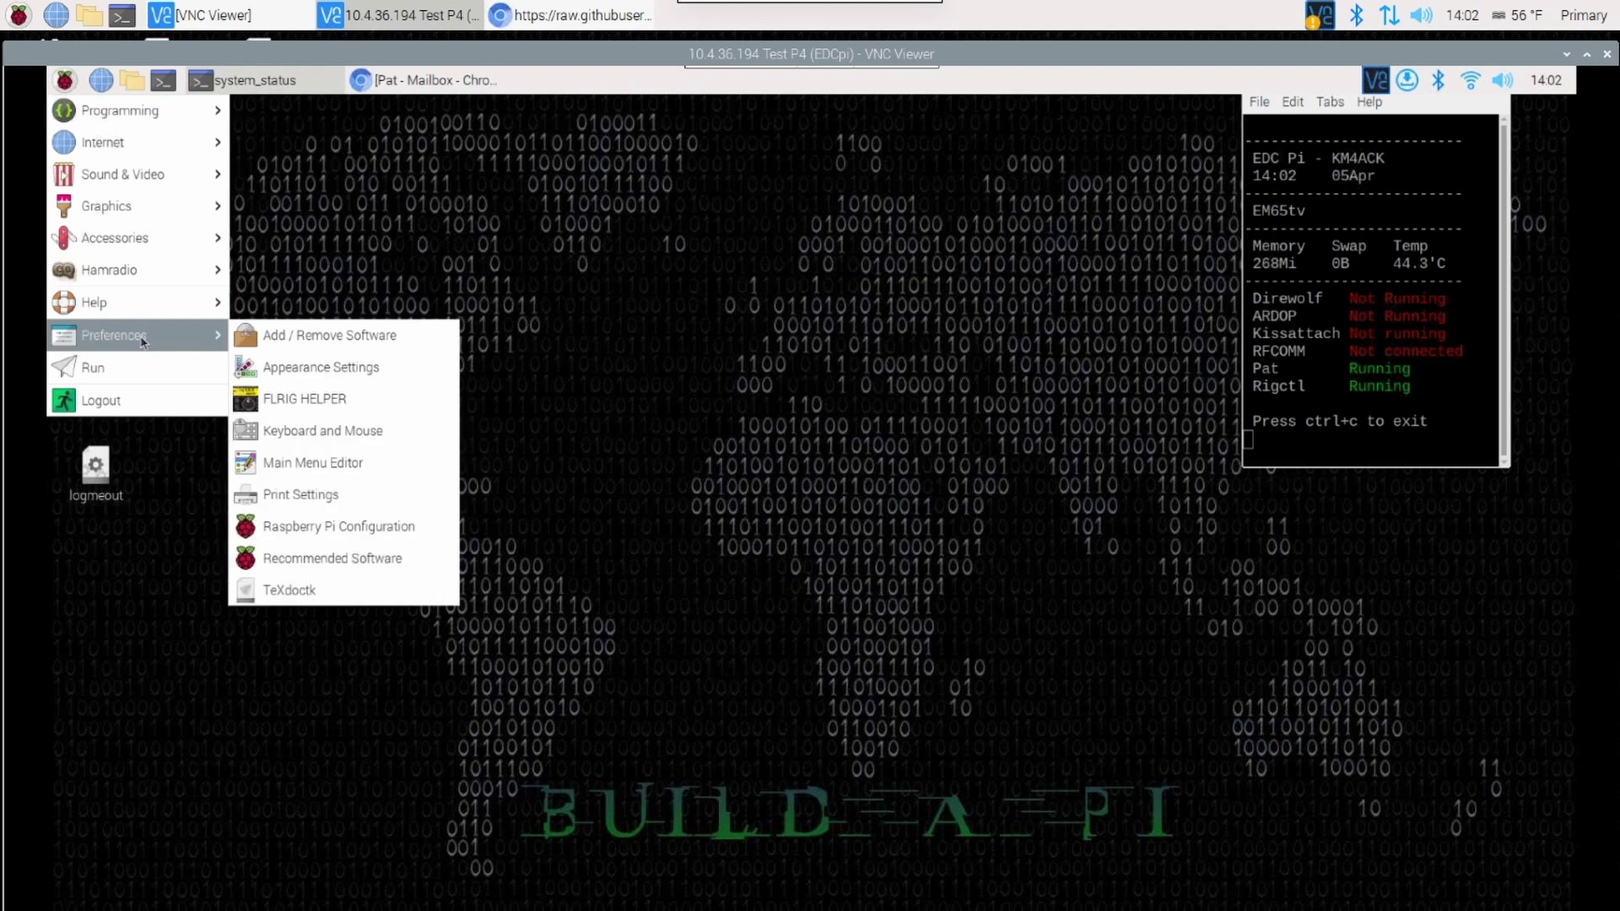
left_click(329, 402)
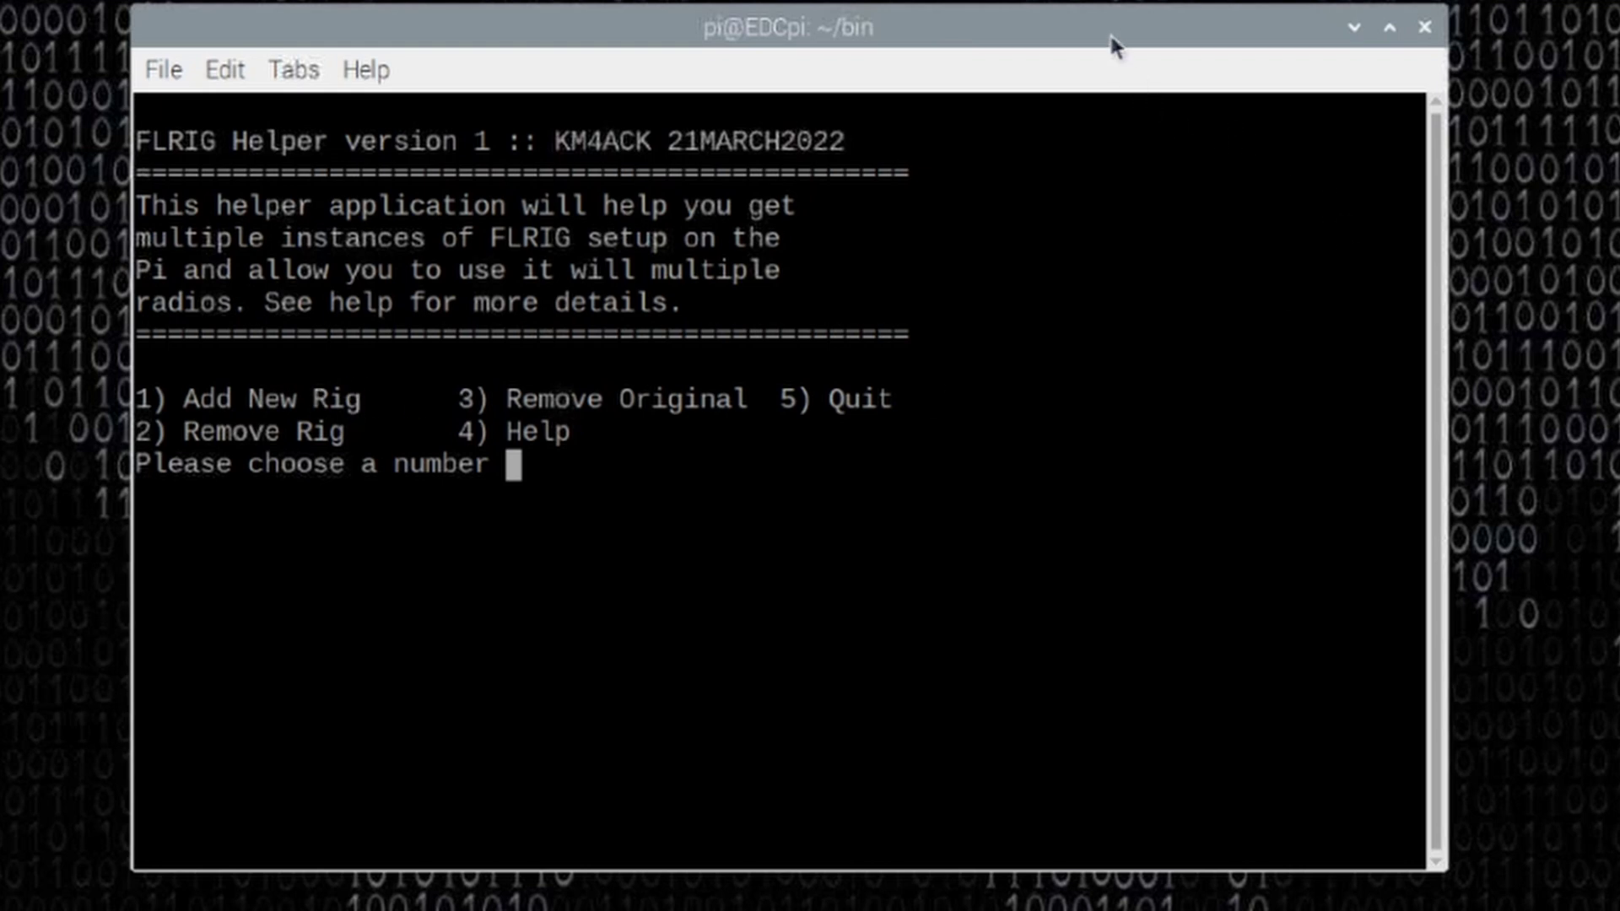
type("1")
key("Return")
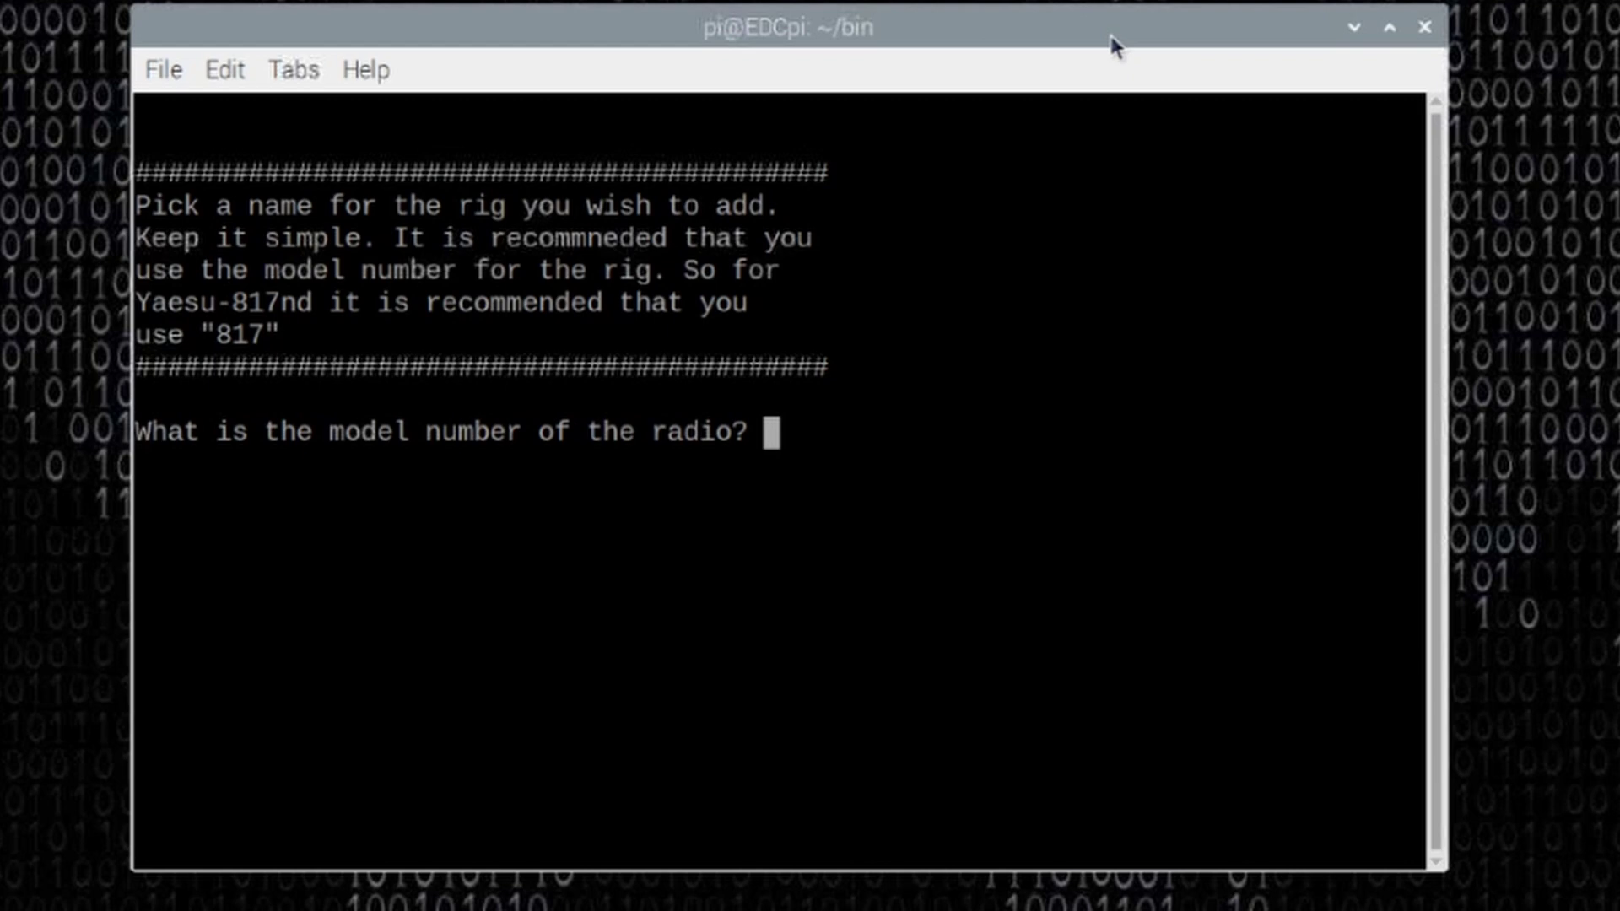
type("705")
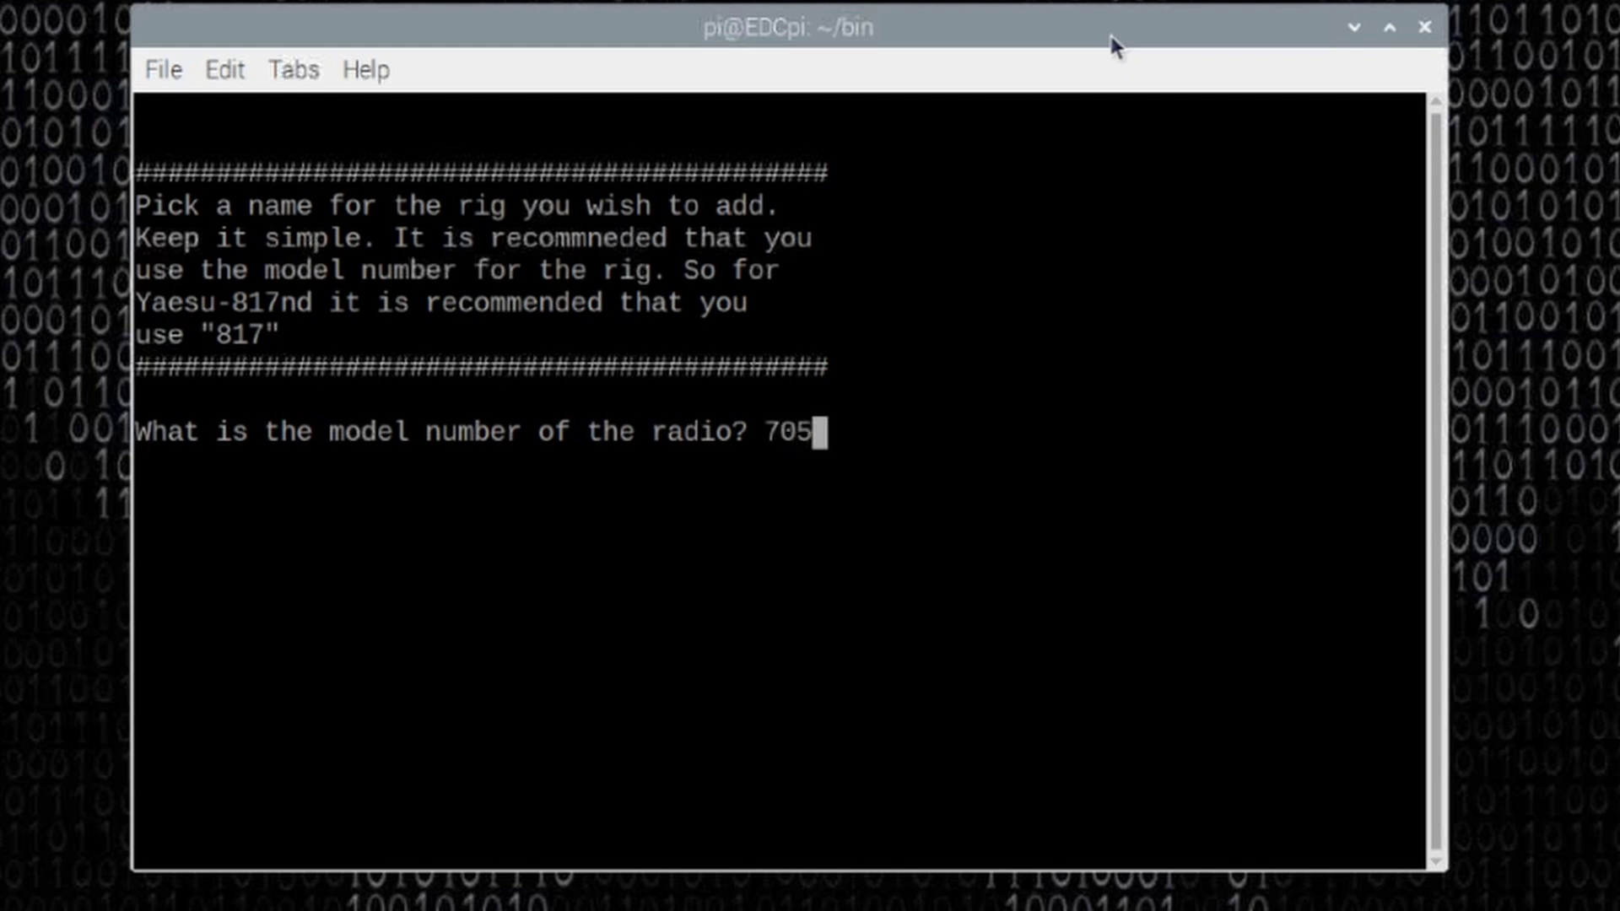
type("a")
key("Return")
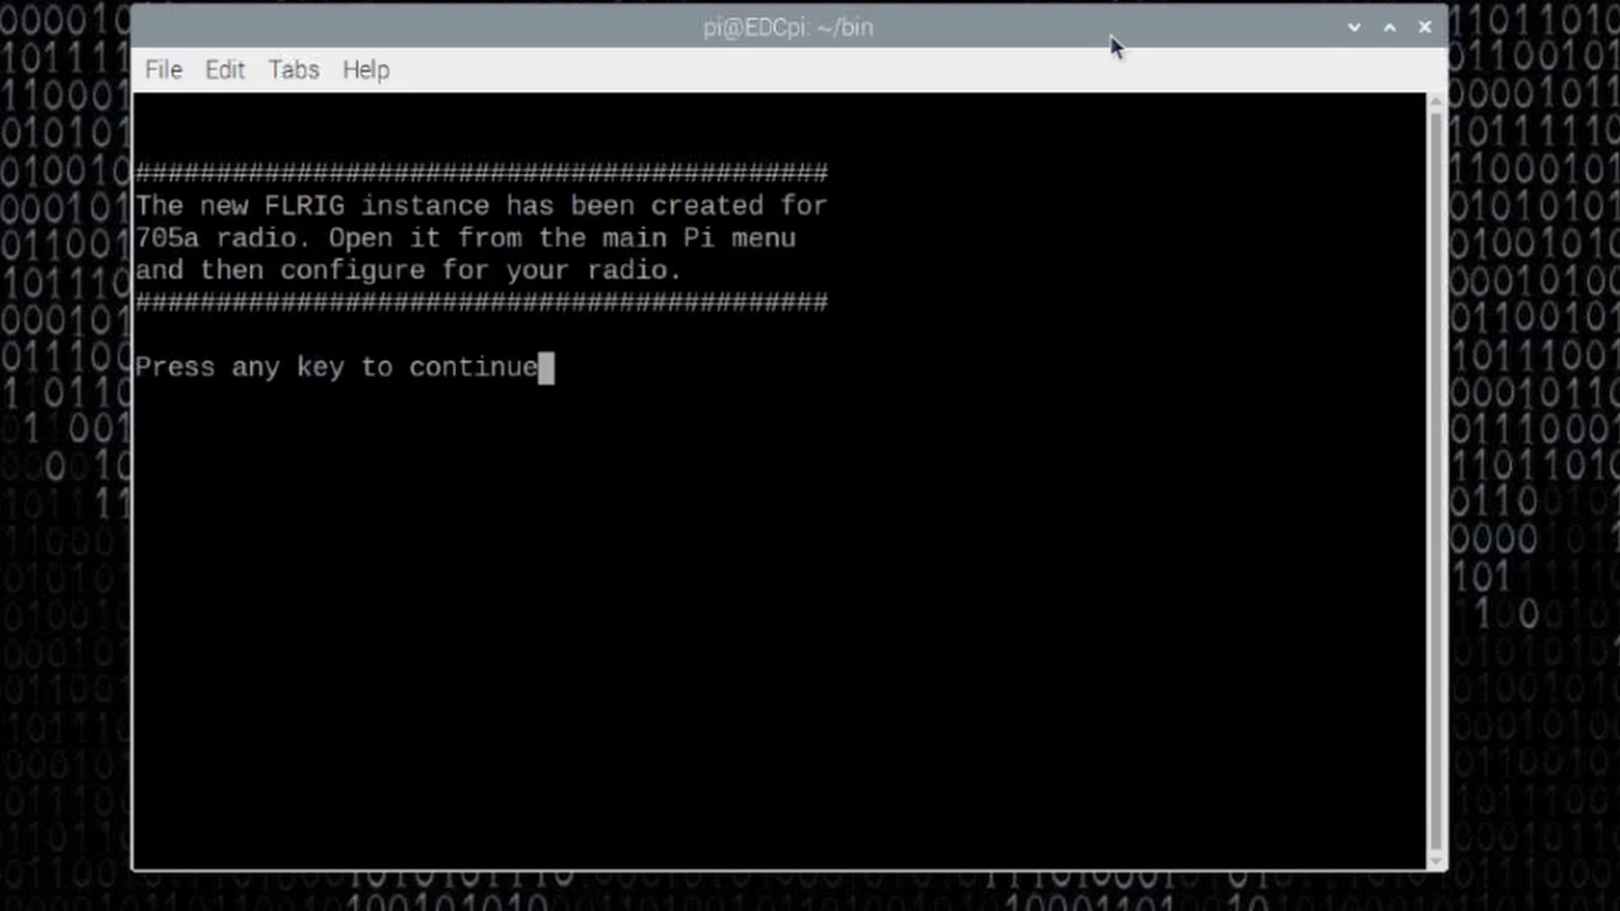
key("Return")
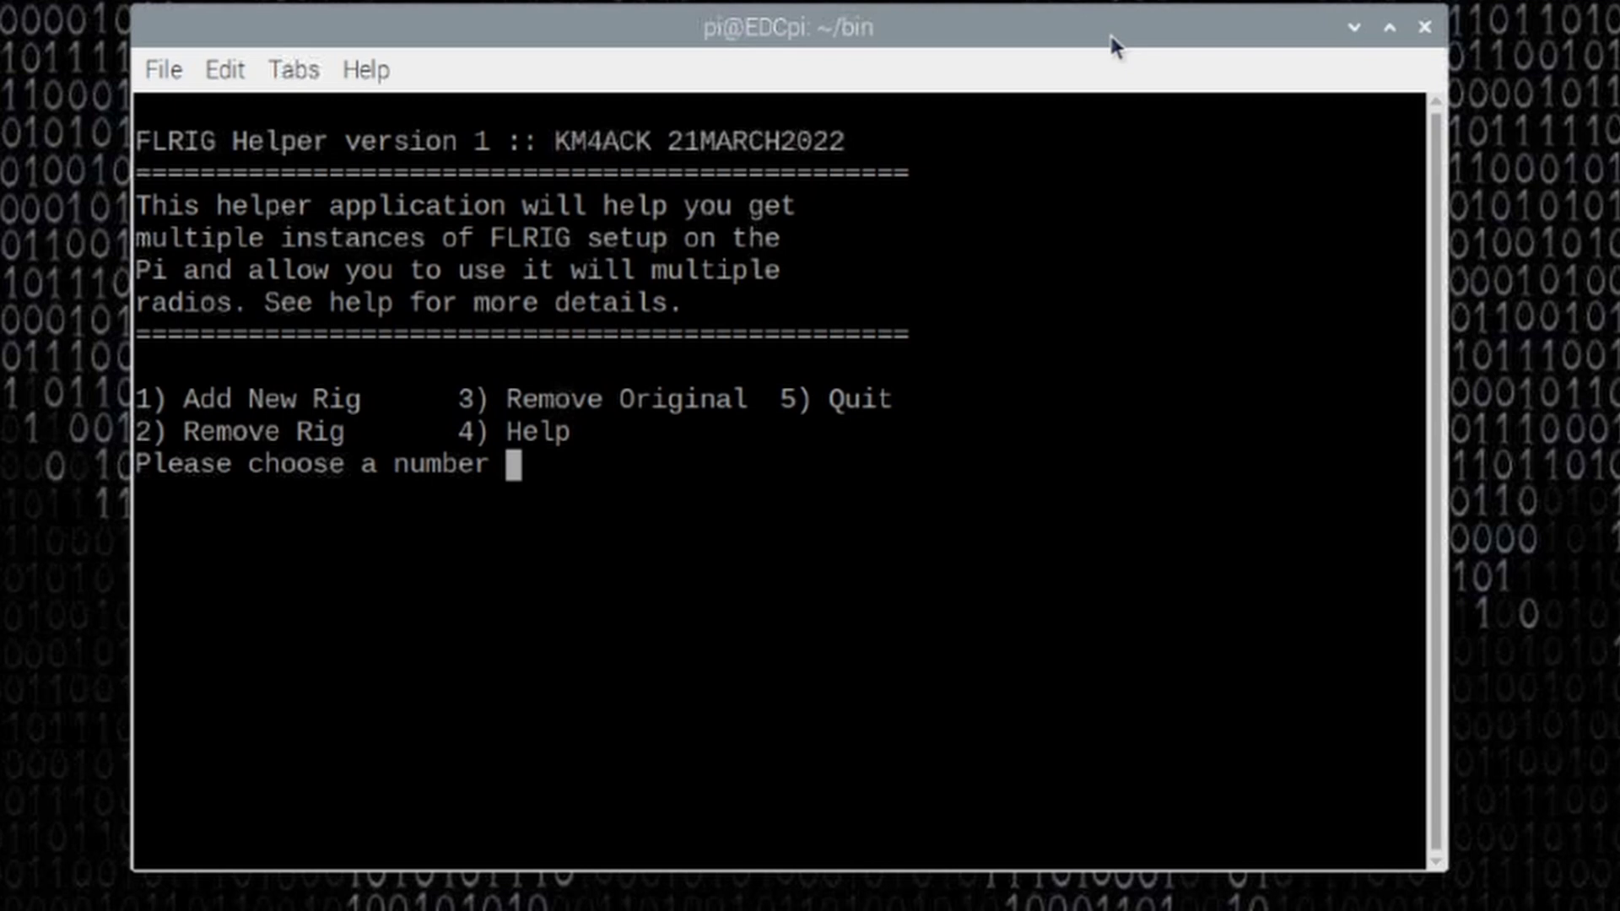
type("5")
key("Return")
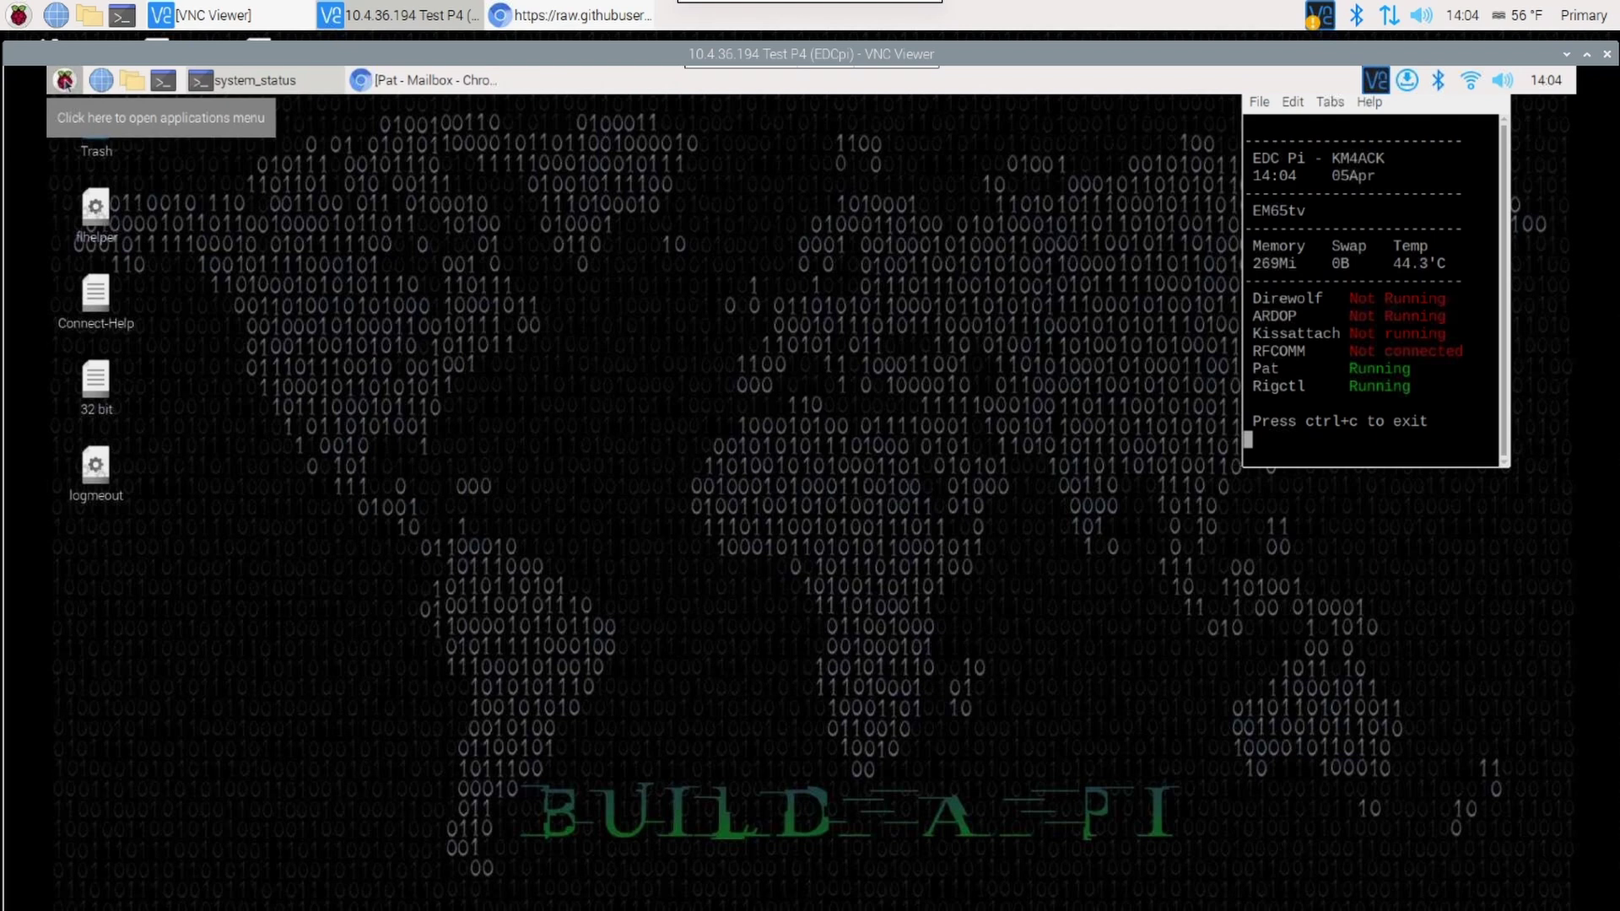
Launch Flrig-705a from the ham radio programs and dismiss its transceiver warning
left_click(65, 80)
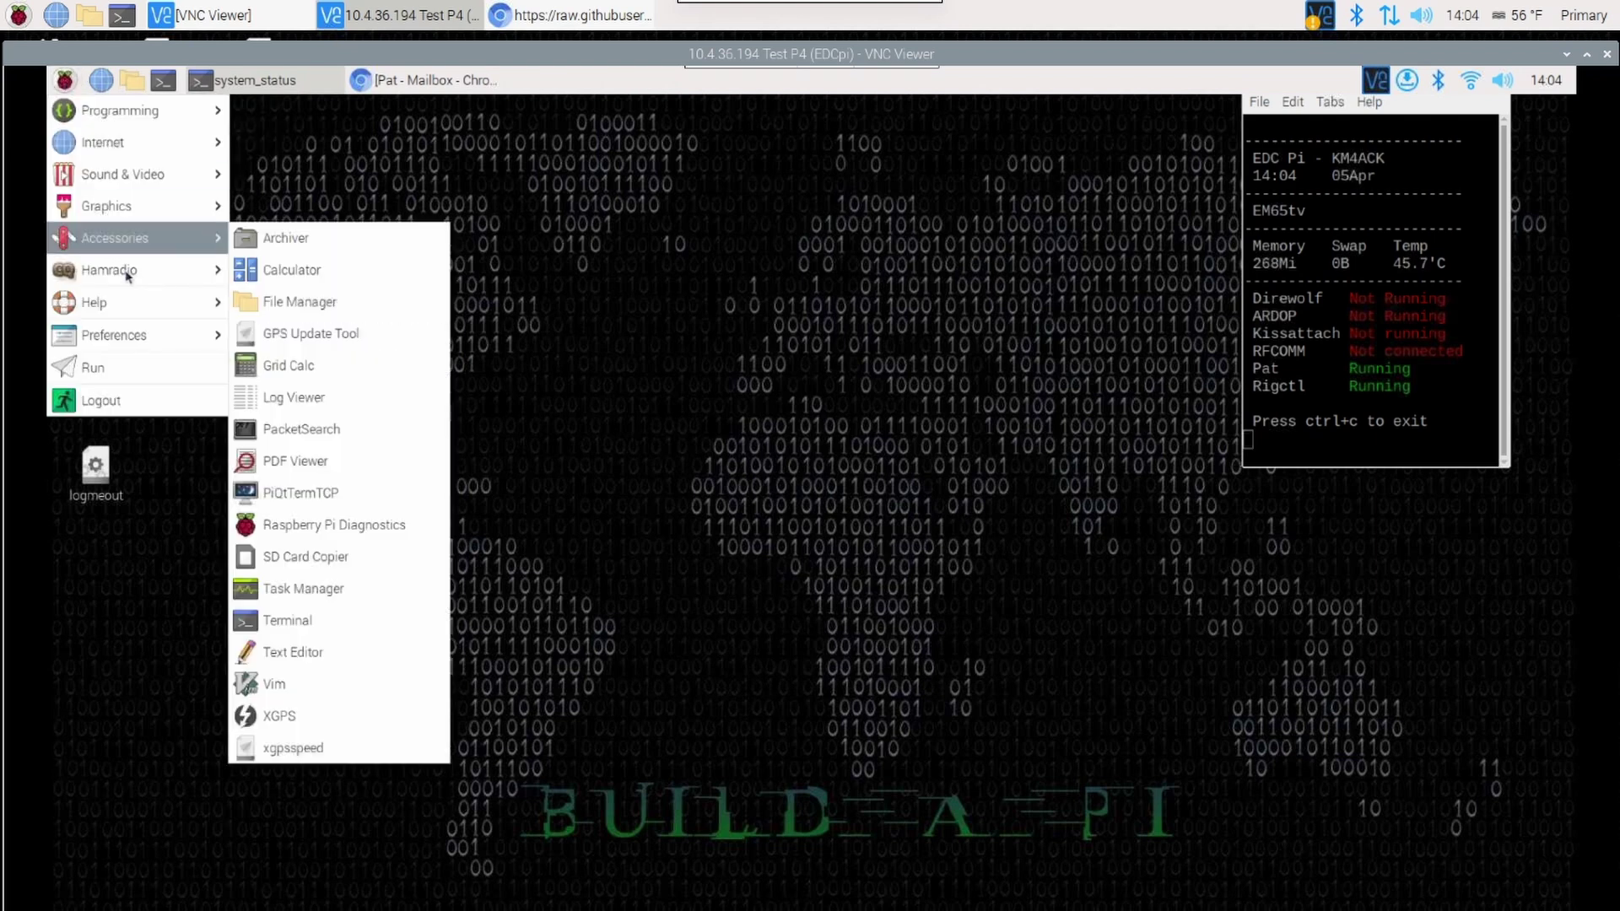
mouse_move(168, 281)
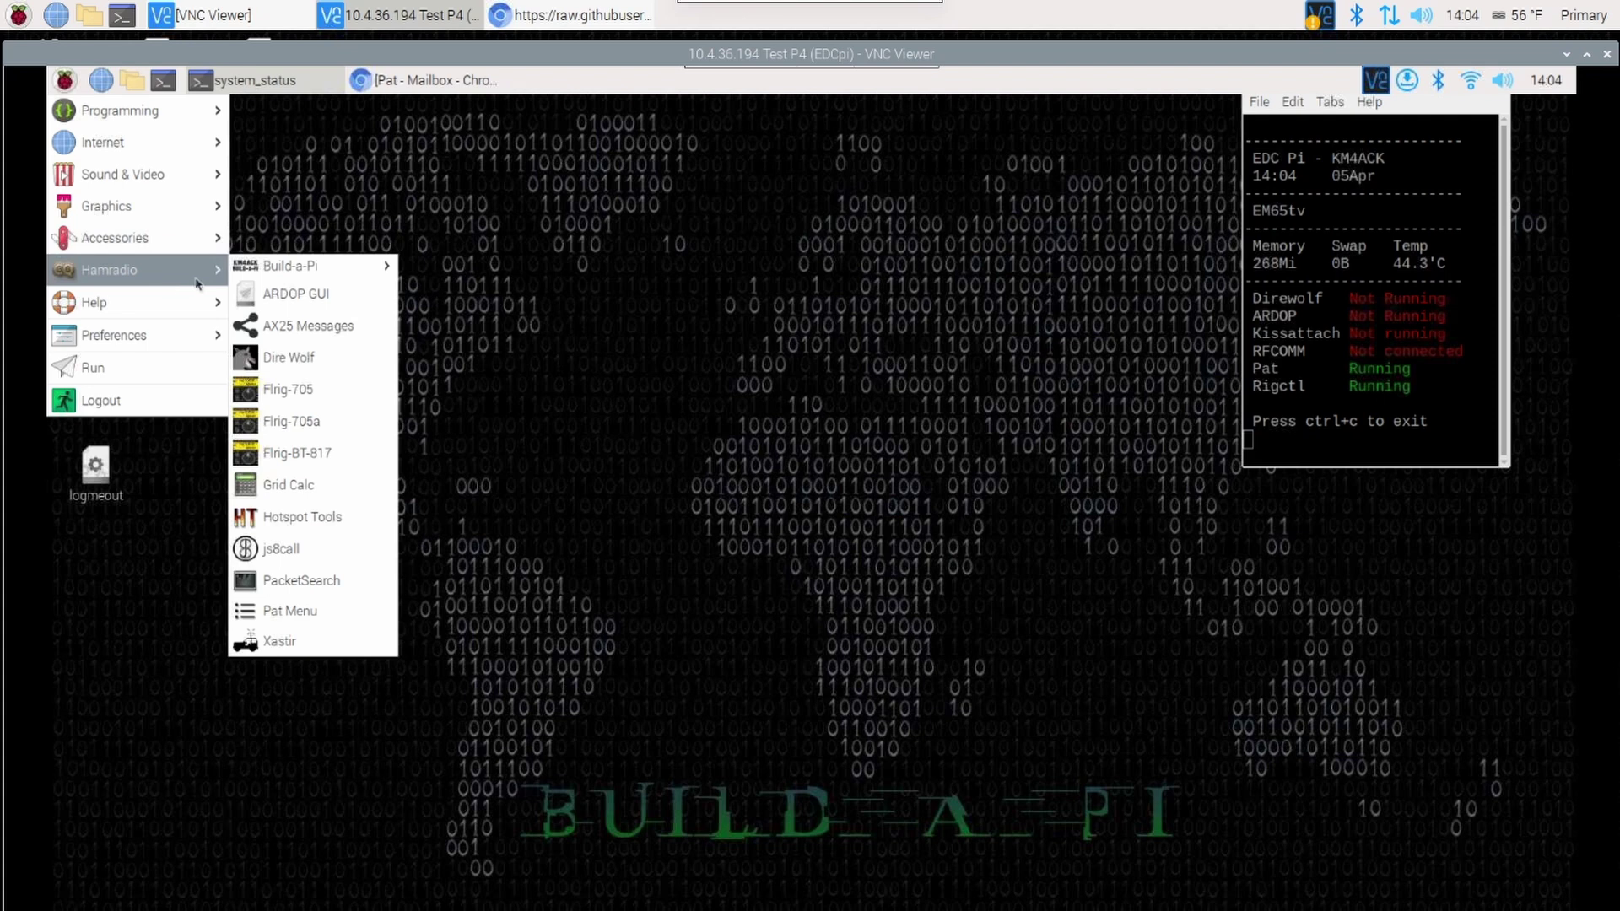
mouse_move(268, 284)
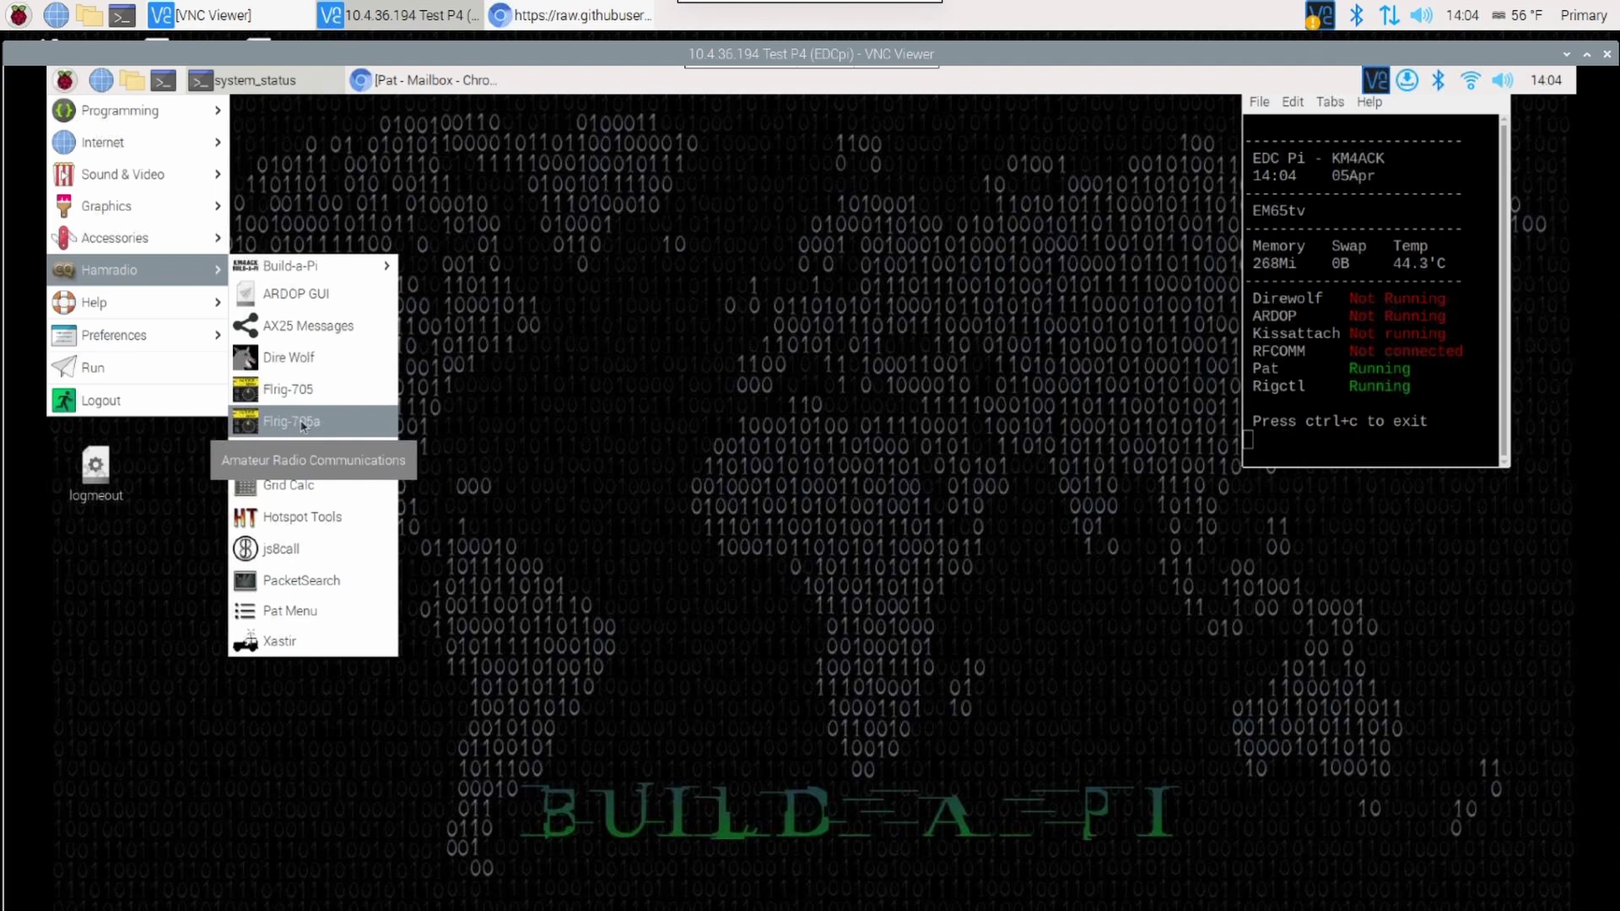
left_click(302, 424)
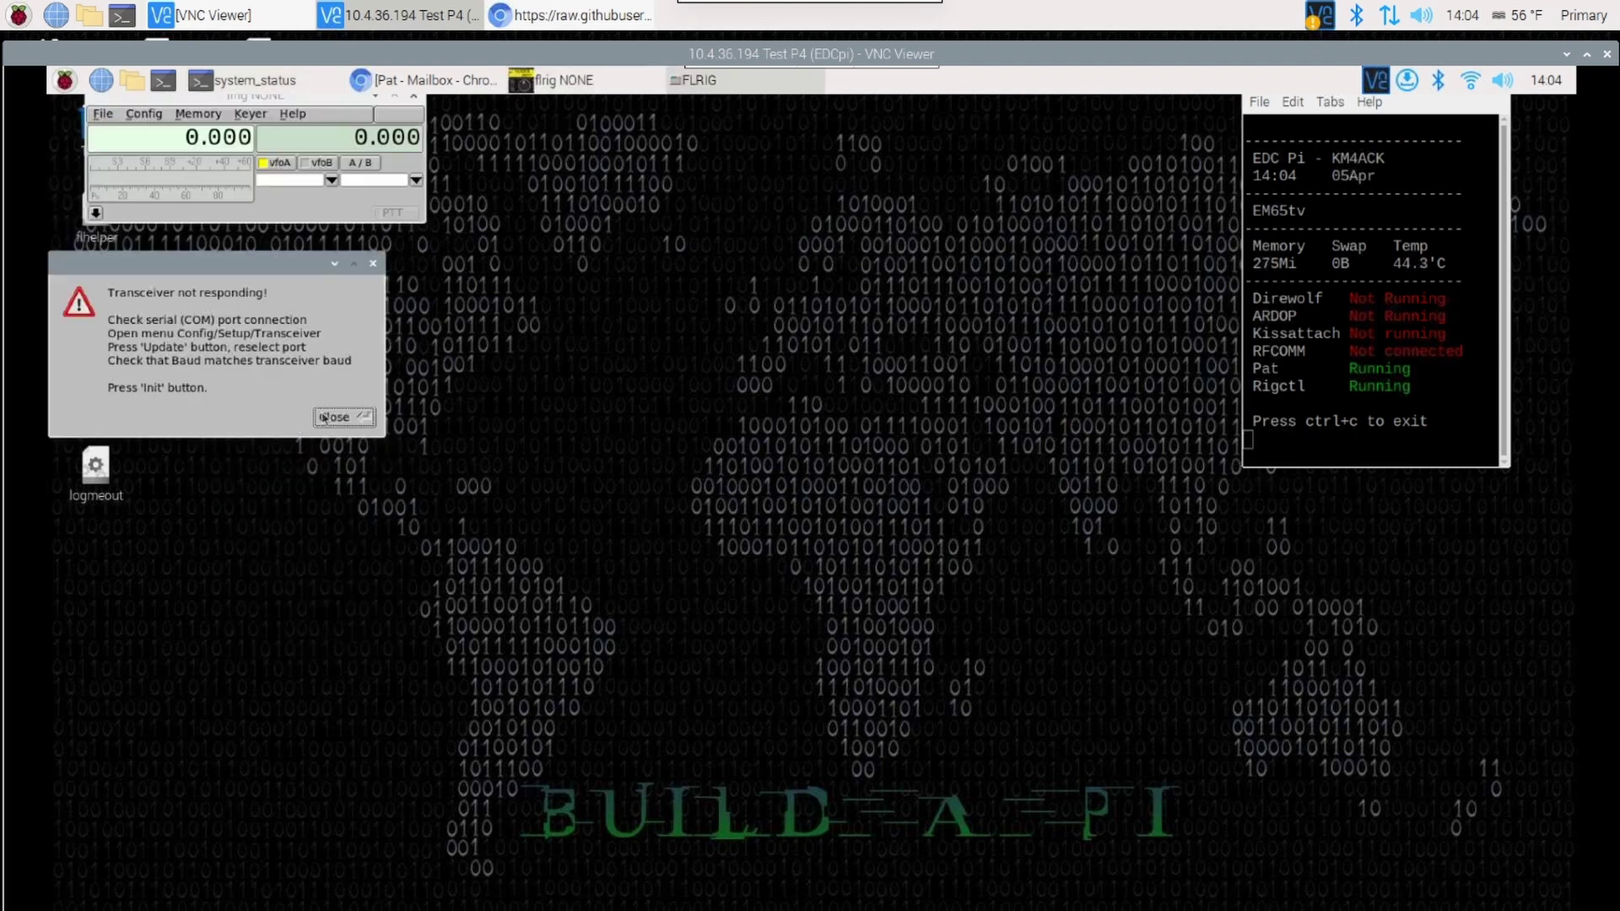
left_click(333, 417)
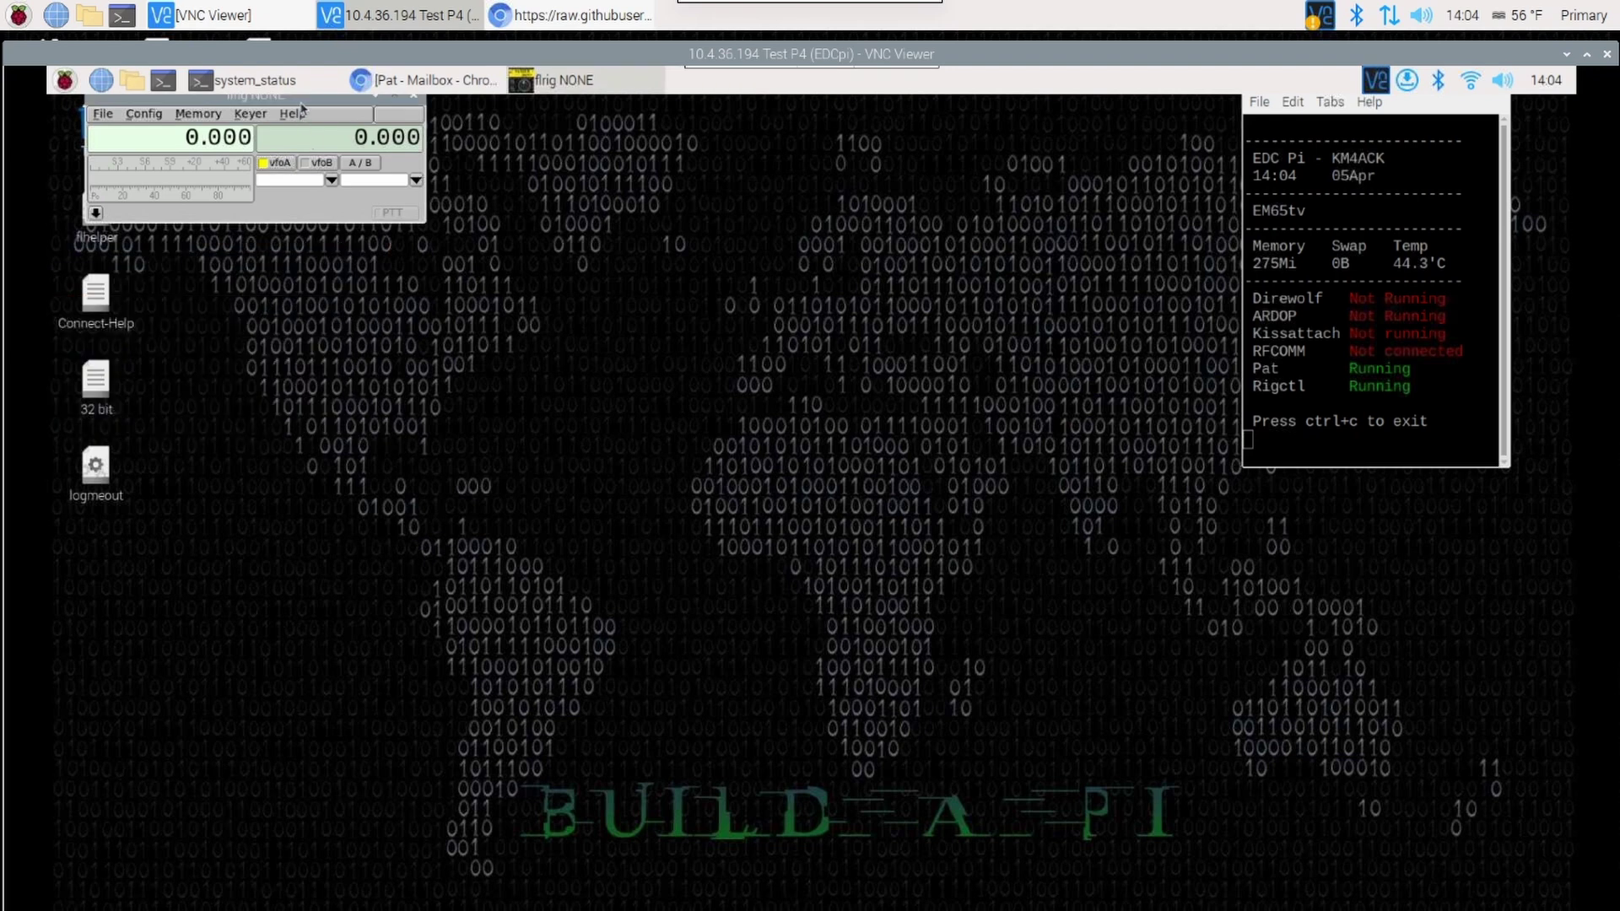
Move the Flrig window clear of the desktop edge, initialize the IC-705 in the transceiver setup, and close the configuration
left_click_drag(301, 107, 574, 264)
left_click(540, 271)
mouse_move(544, 288)
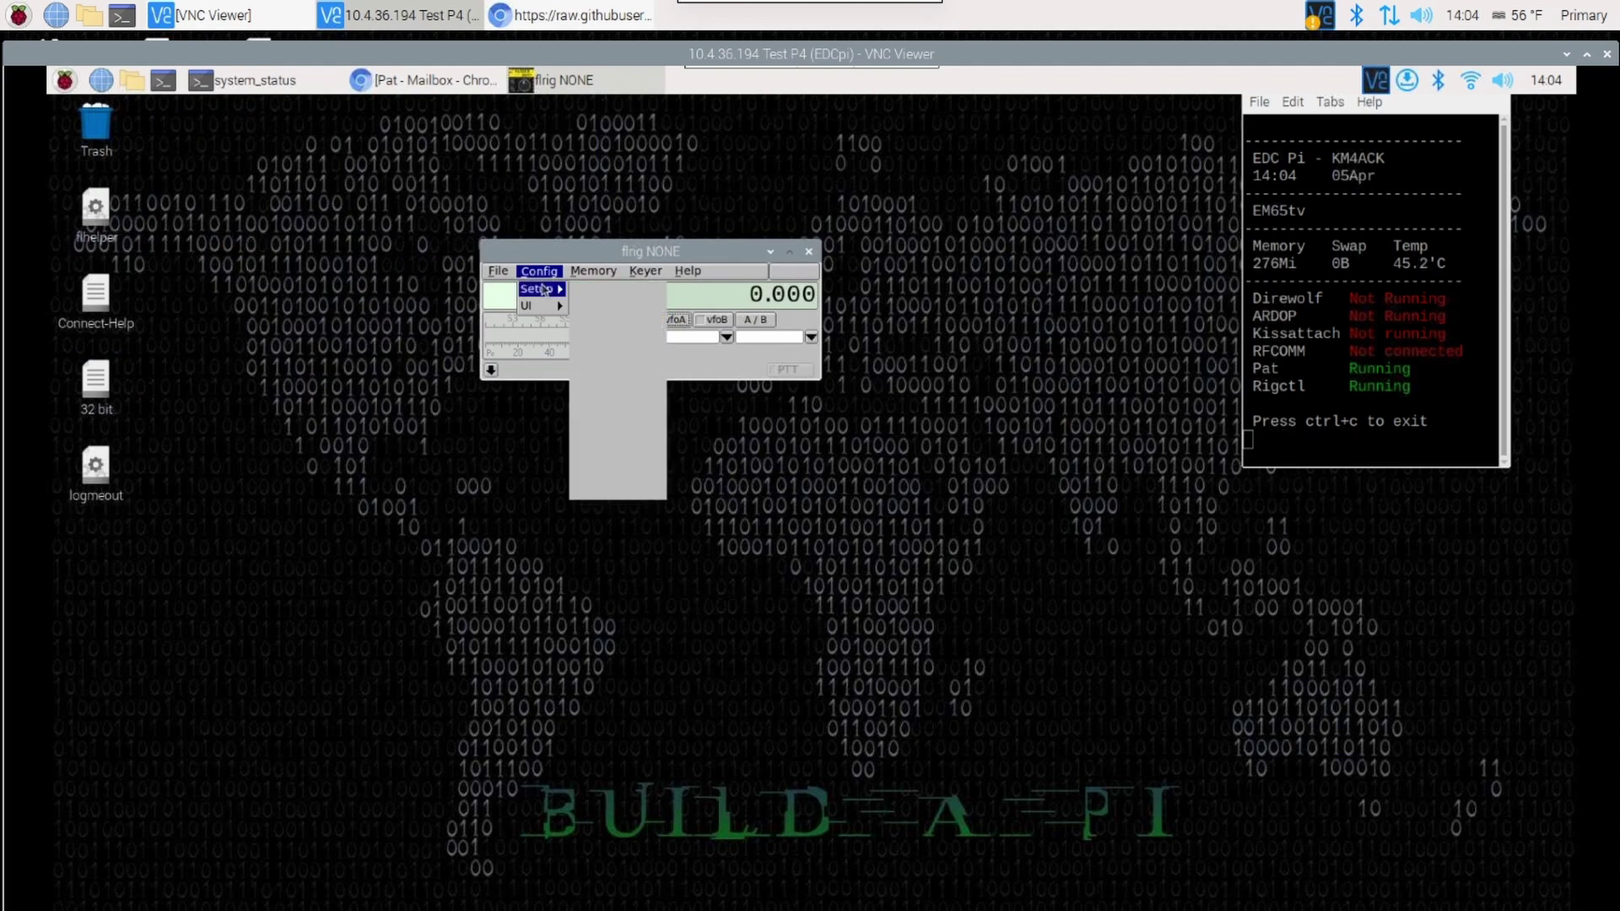
left_click(621, 291)
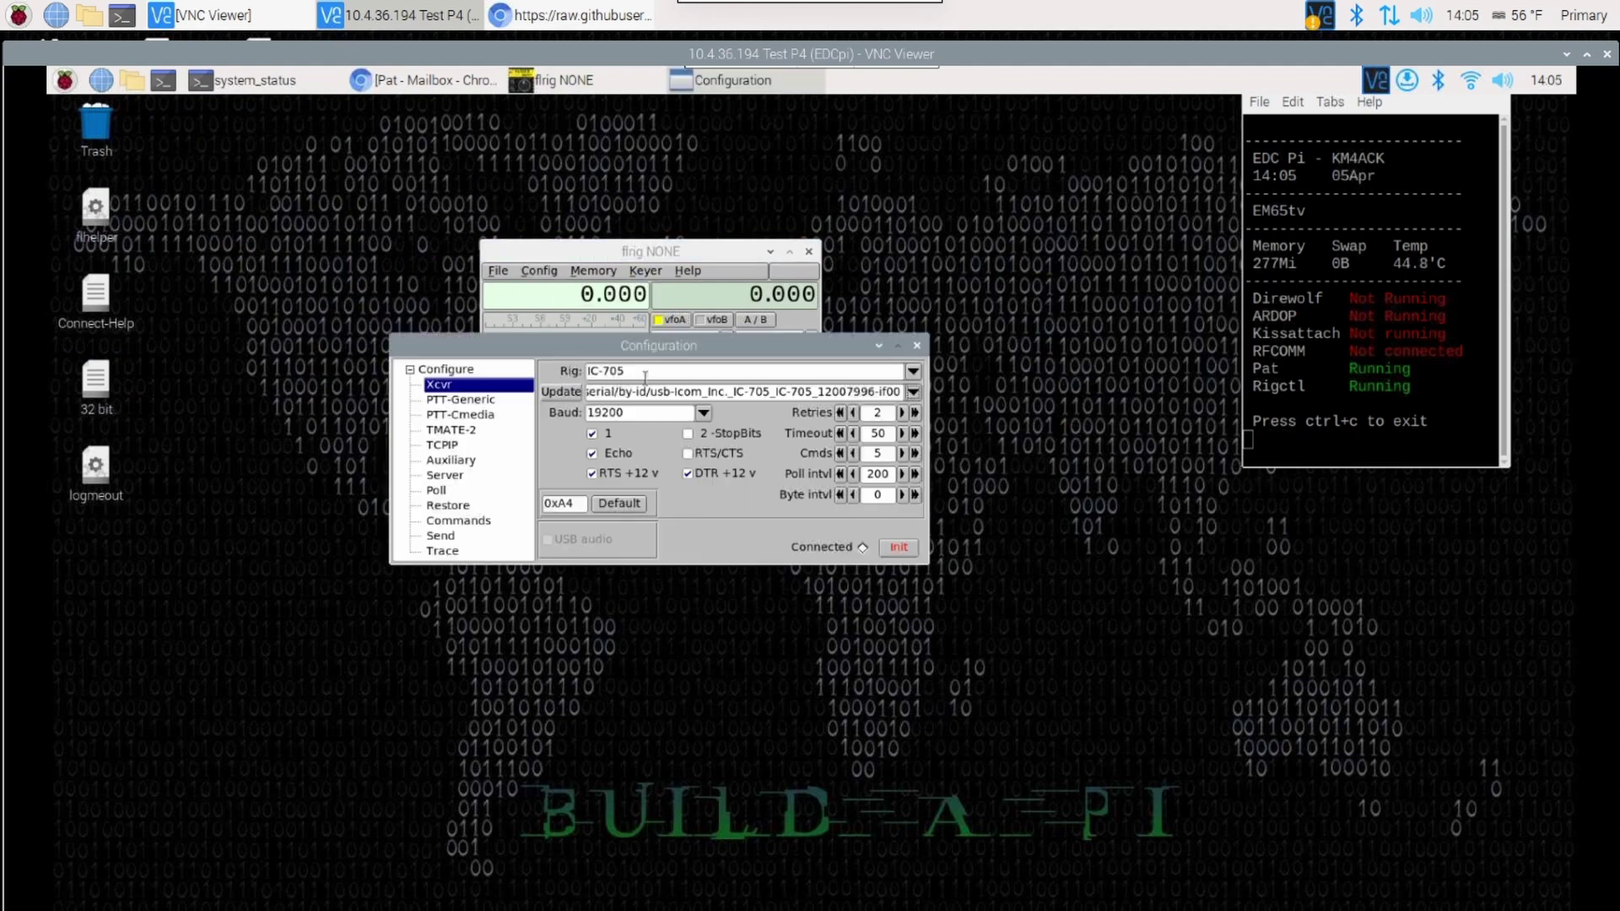
left_click(900, 548)
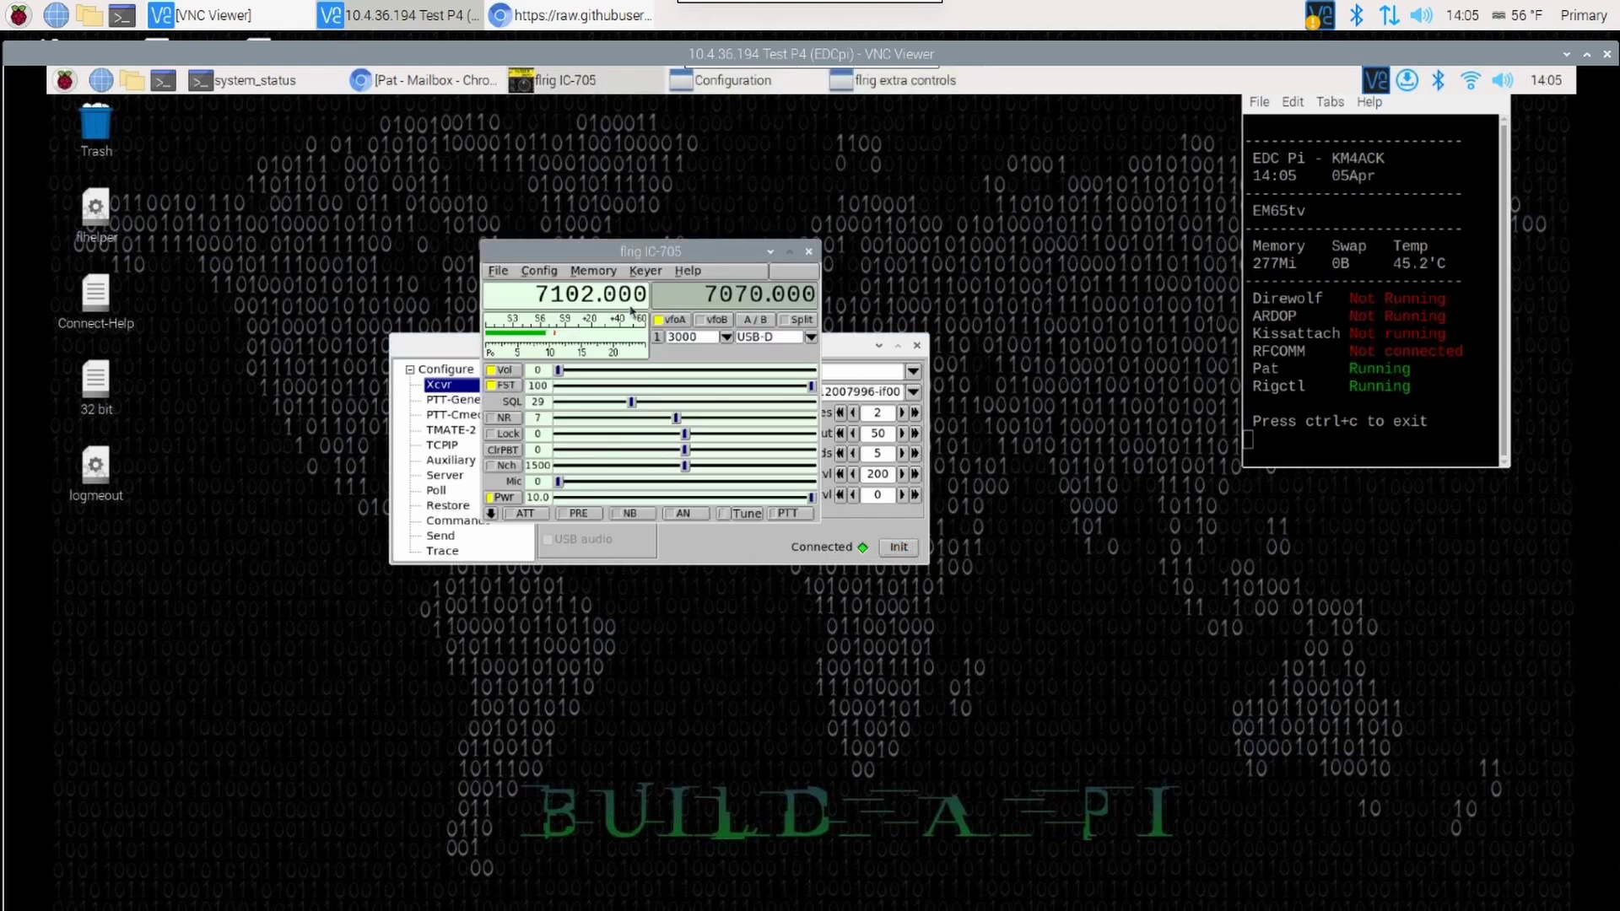
left_click(918, 346)
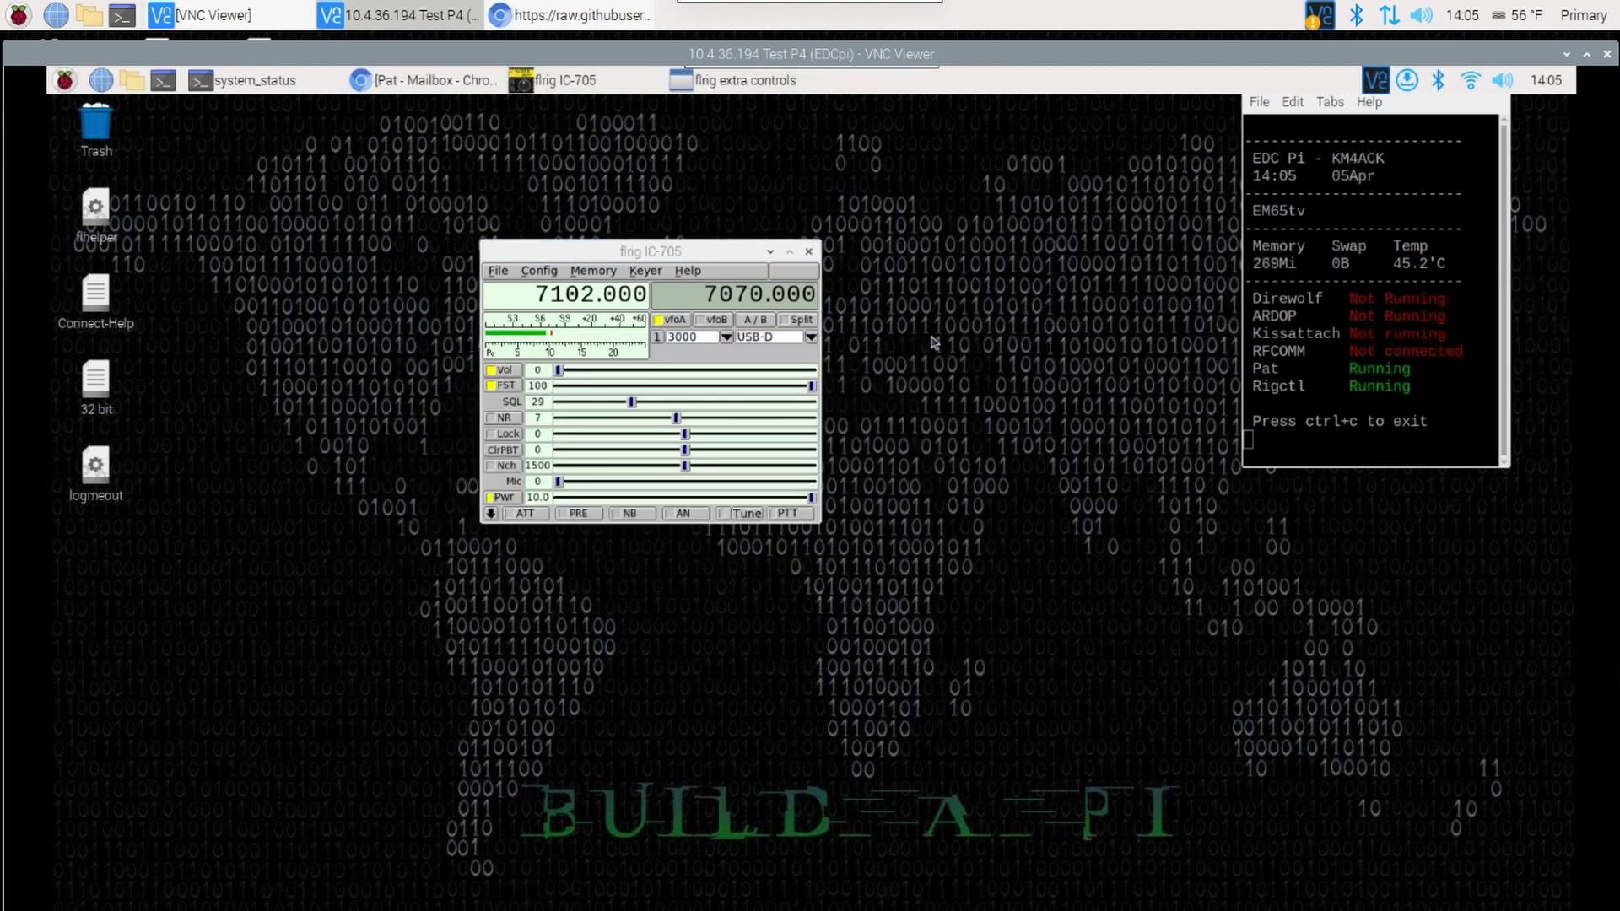